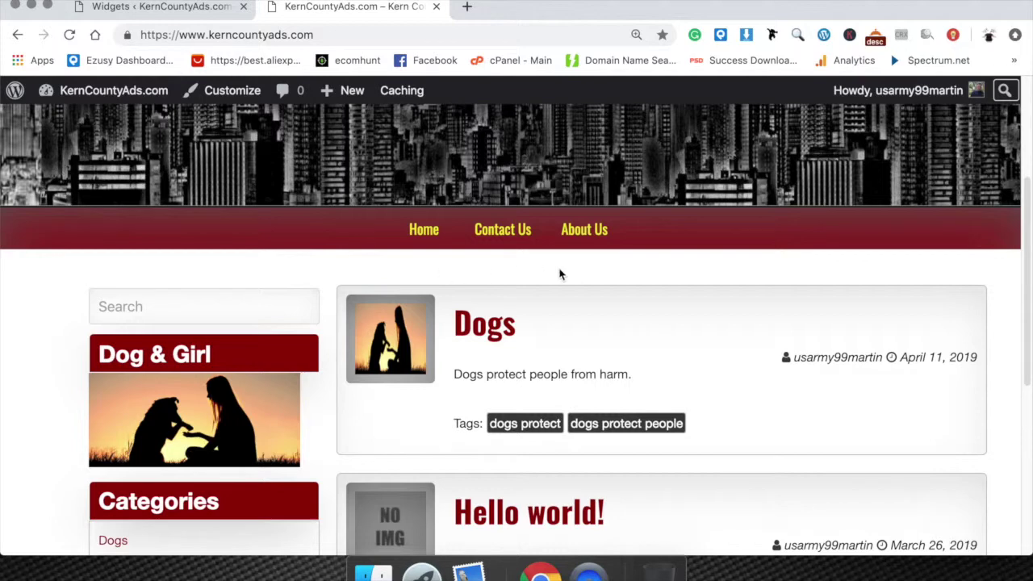
# Open the website's Contact Us page and view its email and phone contact details.
pyautogui.scroll(-1, 565, 270)
pyautogui.scroll(1, 565, 271)
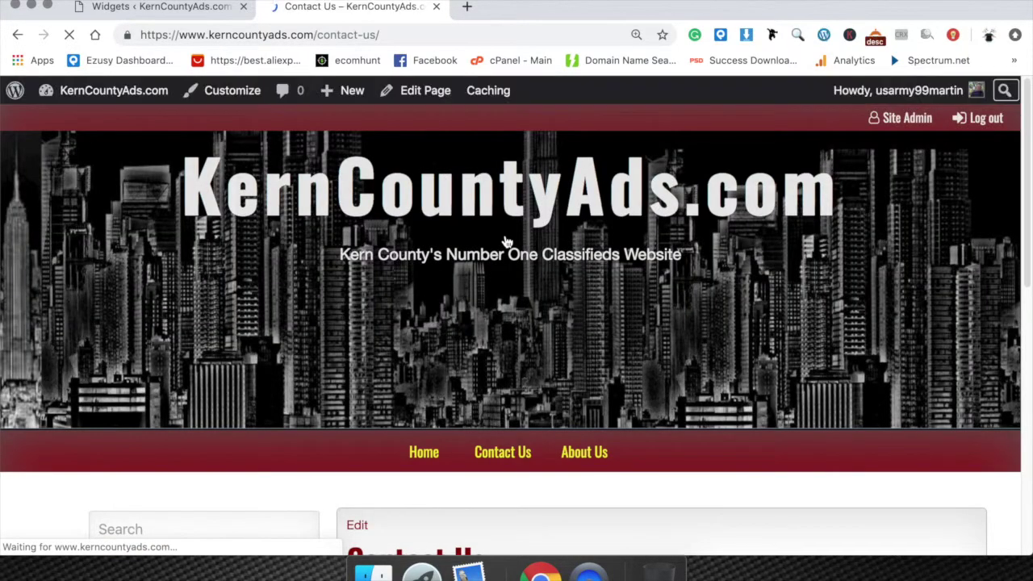
pyautogui.scroll(-5, 526, 295)
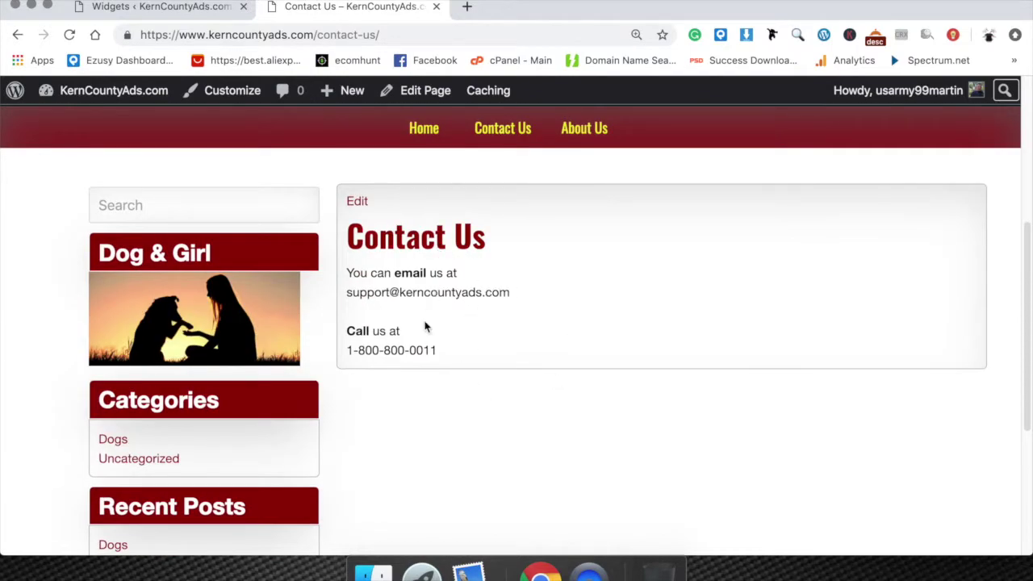
pyautogui.scroll(5, 440, 347)
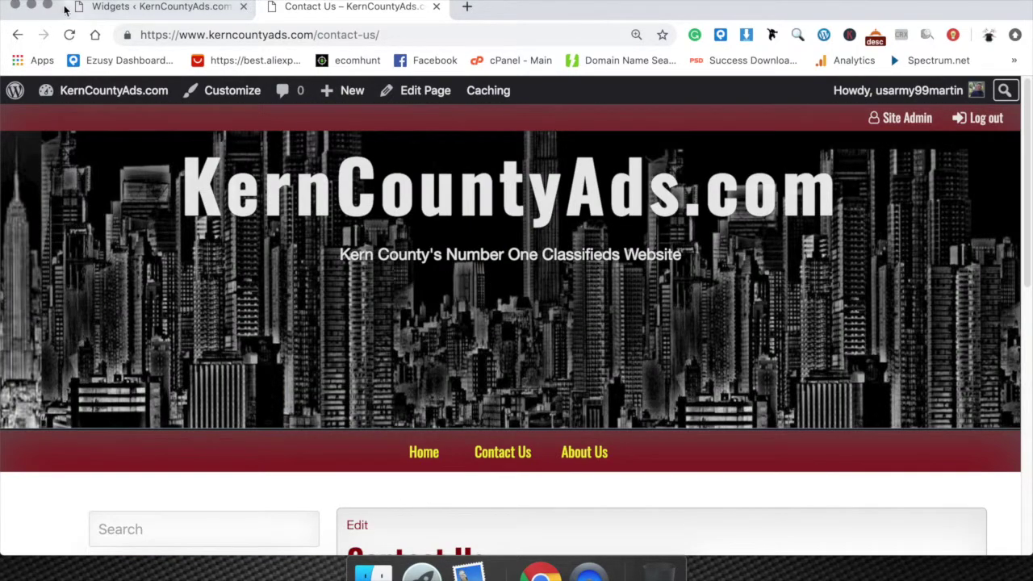
# Switch to the site's WordPress admin and open the list of installed plugins.
pyautogui.click(169, 6)
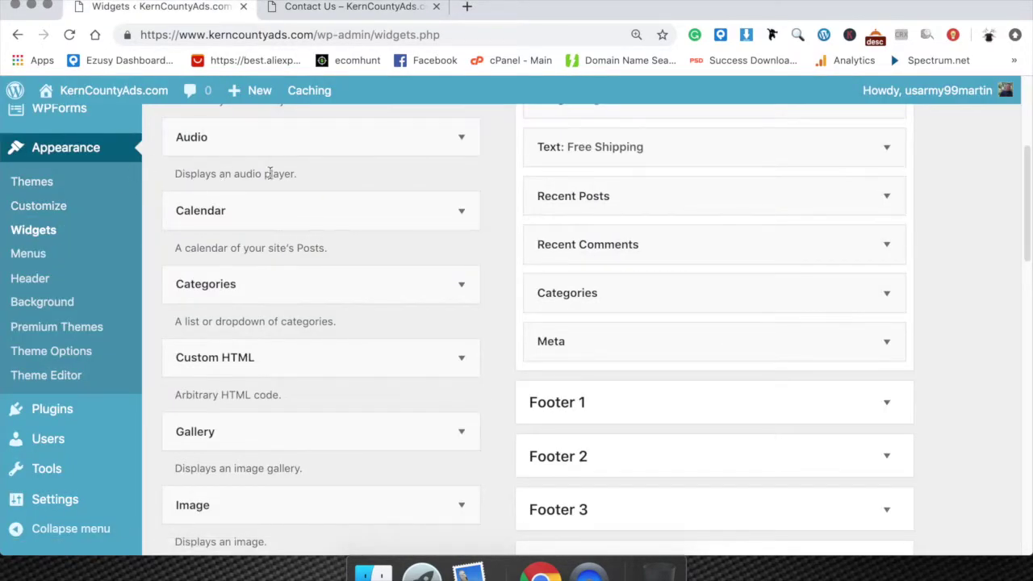
pyautogui.scroll(-2, 143, 181)
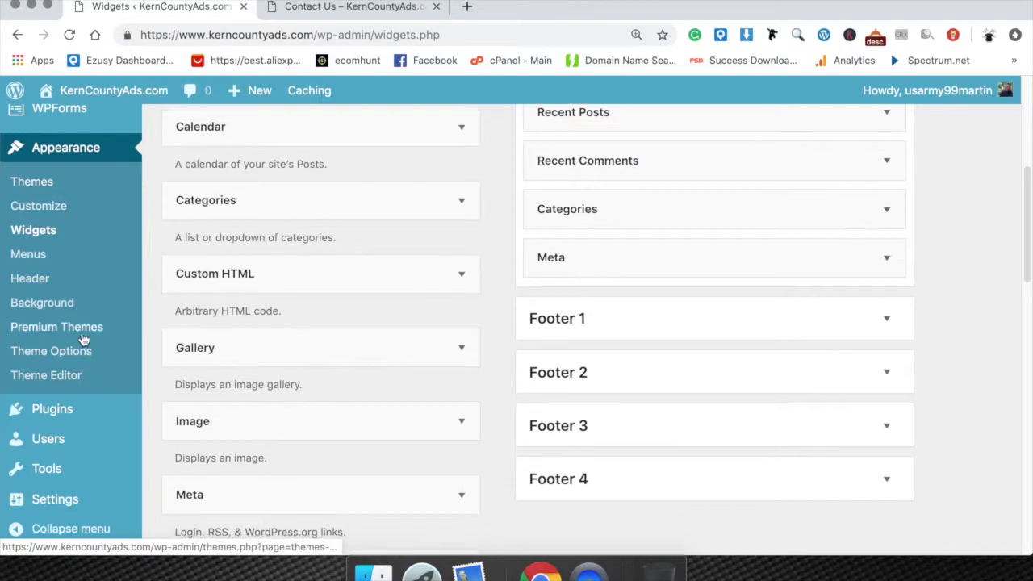
pyautogui.scroll(-2, 33, 355)
pyautogui.moveTo(67, 412)
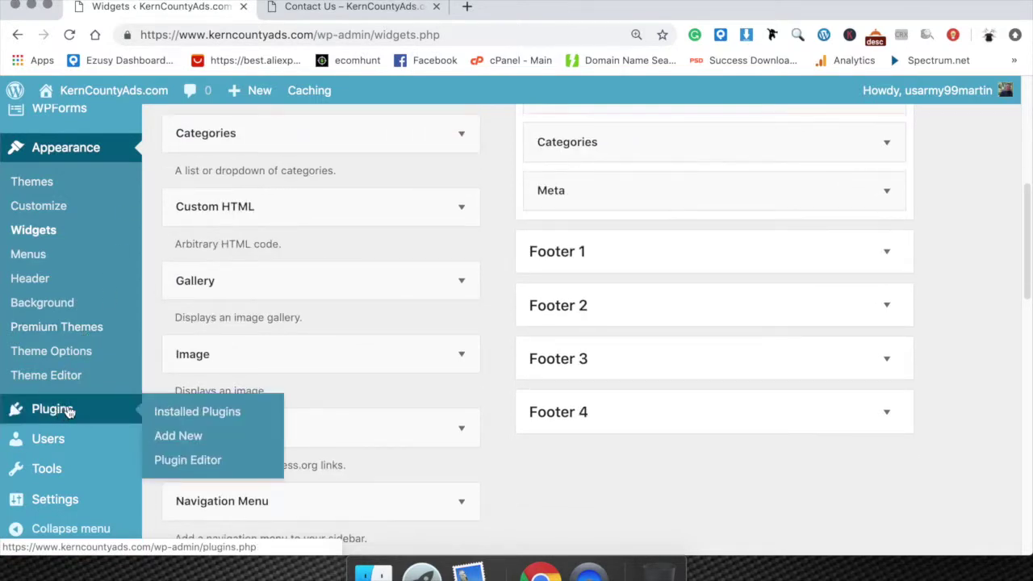
pyautogui.click(187, 413)
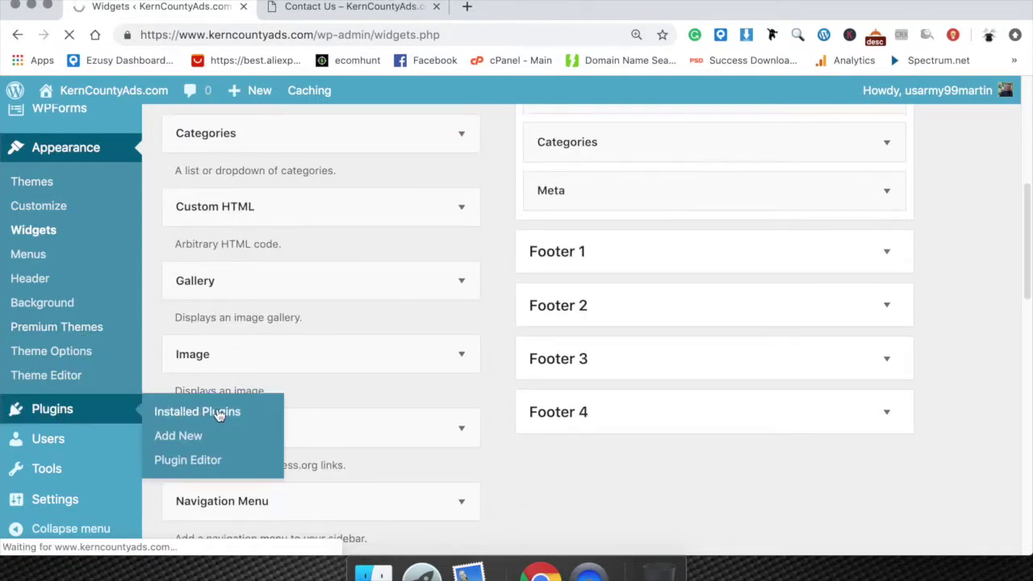
# Review the installed plugins from Akismet Anti-Spam through Hello Dolly, highlighting the Hello Dolly name.
pyautogui.scroll(-1, 270, 363)
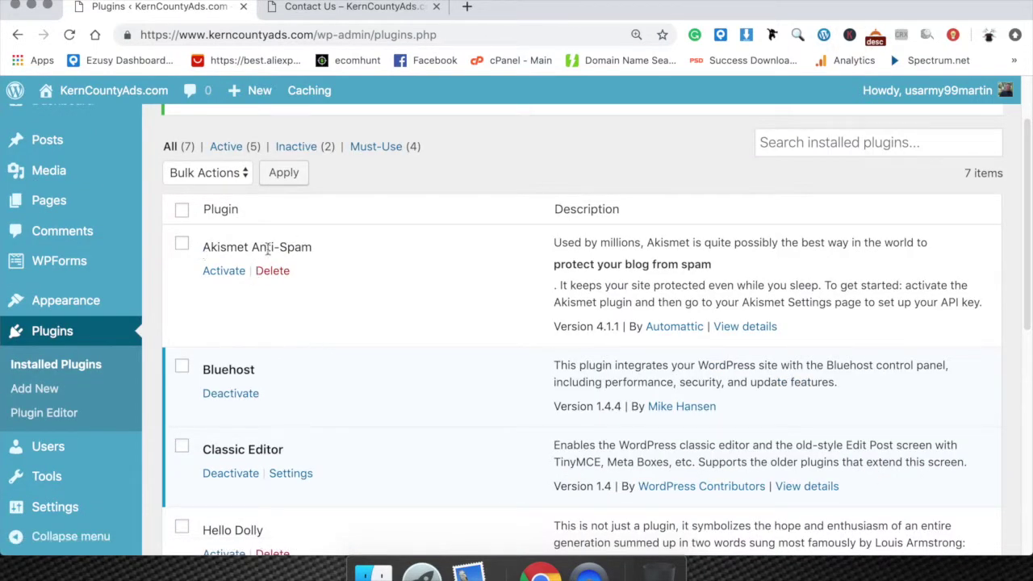
pyautogui.scroll(-1, 314, 291)
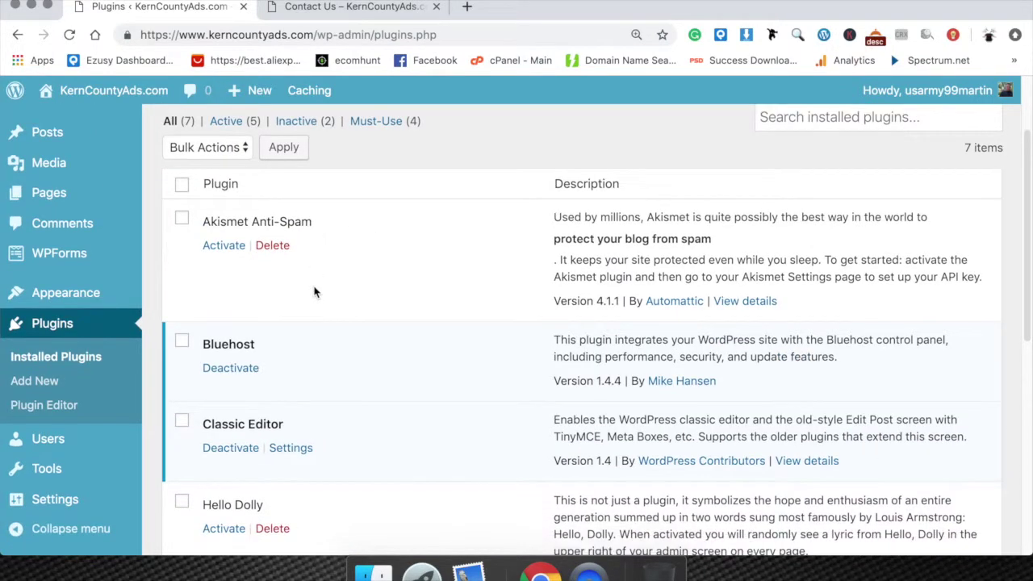
pyautogui.scroll(-1, 353, 353)
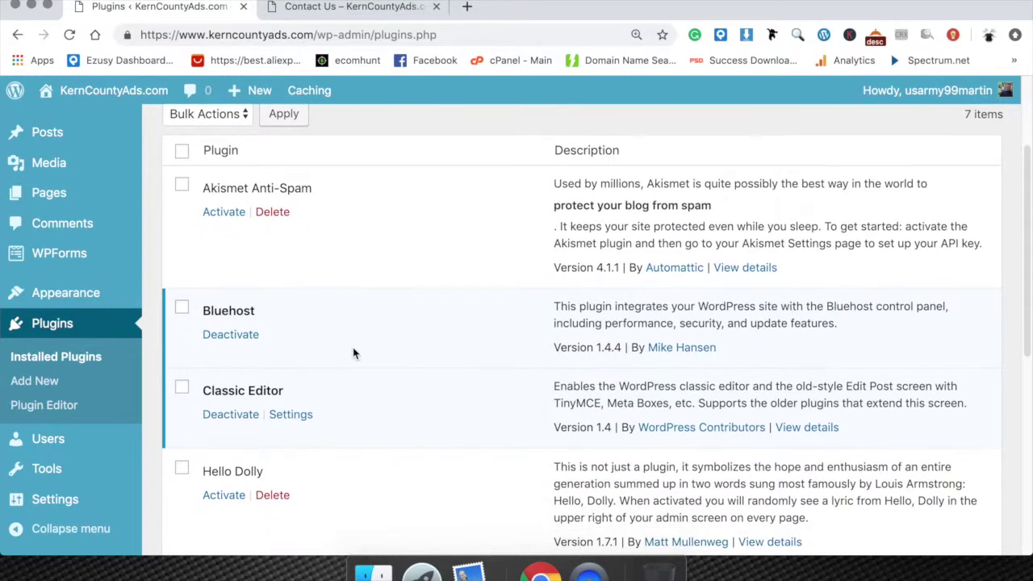
pyautogui.scroll(-1, 352, 351)
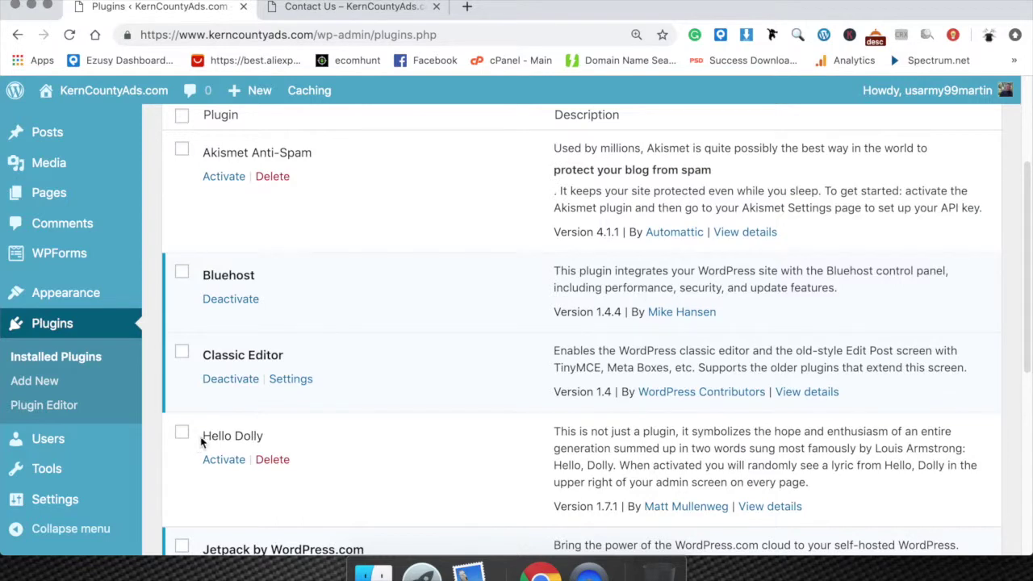
pyautogui.moveTo(205, 433); pyautogui.dragTo(286, 433)
pyautogui.click(299, 436)
pyautogui.scroll(-1, 341, 439)
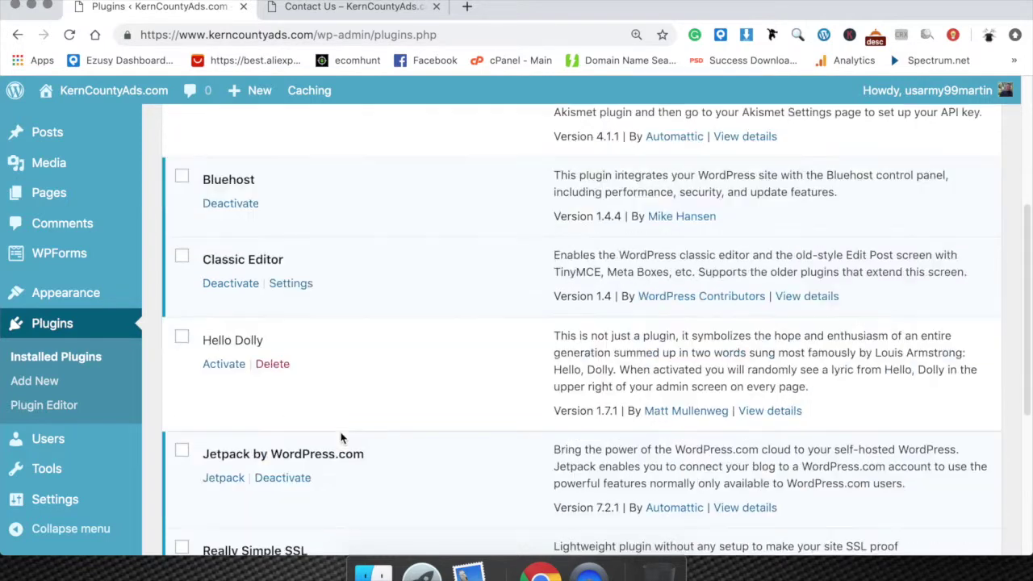
# Review the remaining installed plugins: Jetpack, Really Simple SSL and WPForms Lite.
pyautogui.scroll(-3, 374, 415)
pyautogui.scroll(-1, 365, 415)
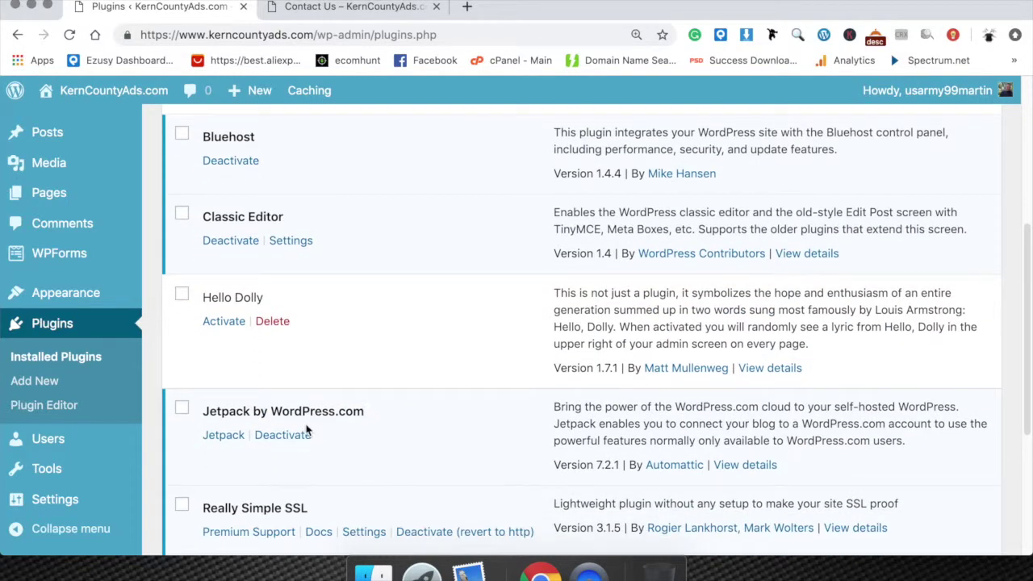
pyautogui.scroll(-1, 356, 415)
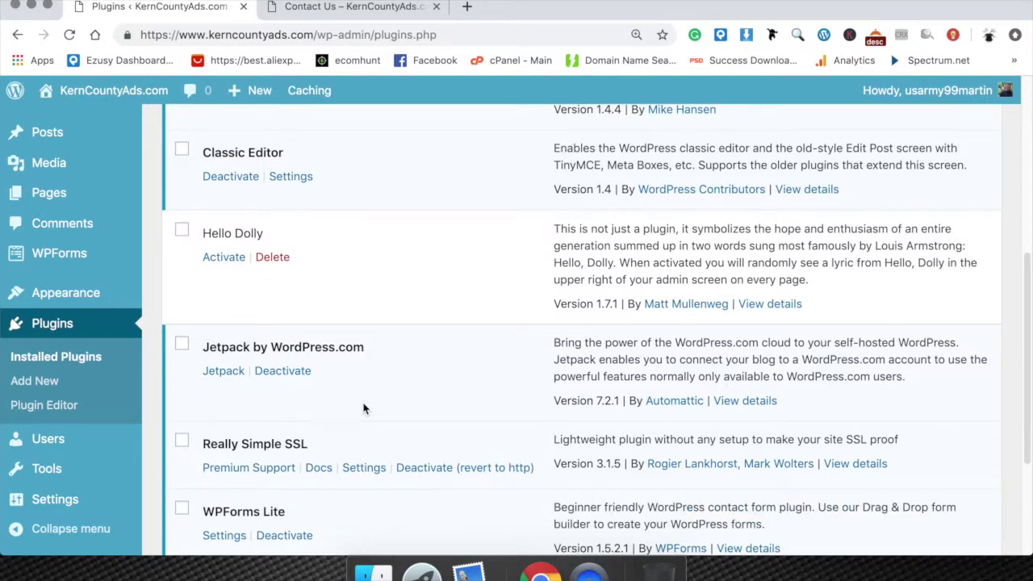
pyautogui.scroll(-3, 363, 409)
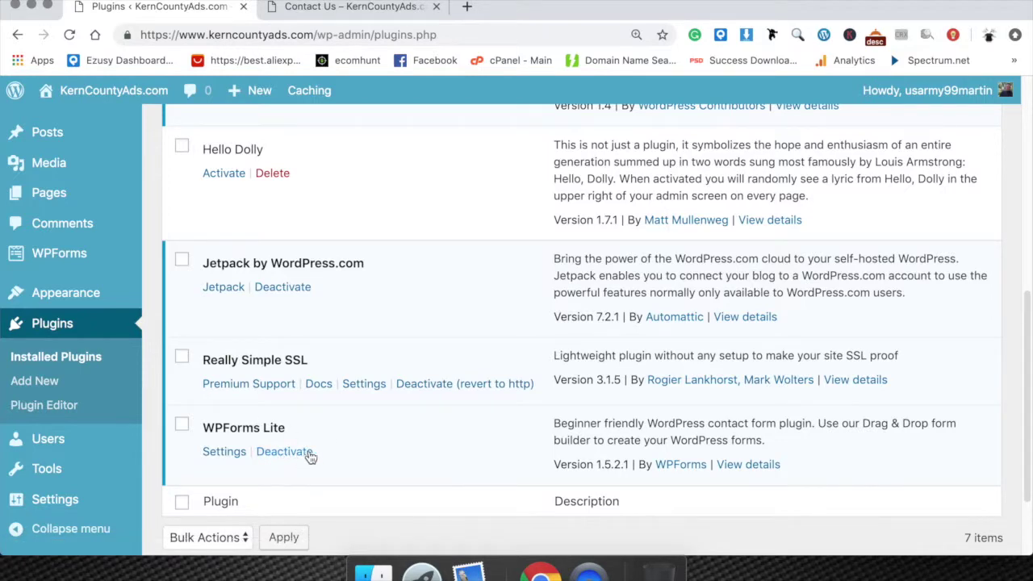
pyautogui.scroll(1, 323, 450)
pyautogui.scroll(3, 323, 451)
pyautogui.scroll(-3, 322, 449)
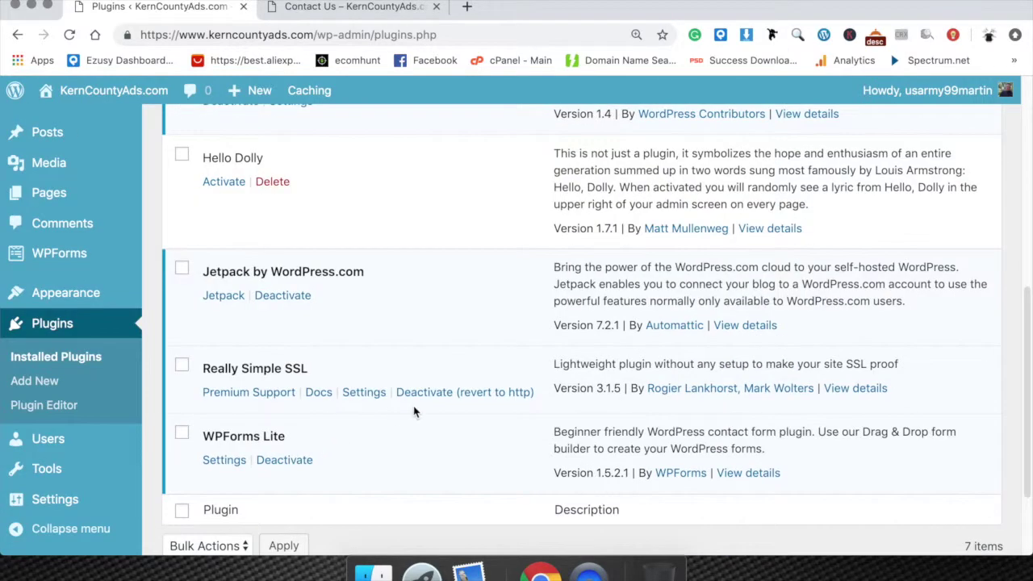
# Examine the Bluehost plugin's entry, highlighting its name and the description of what it does.
pyautogui.scroll(1, 388, 384)
pyautogui.scroll(6, 299, 317)
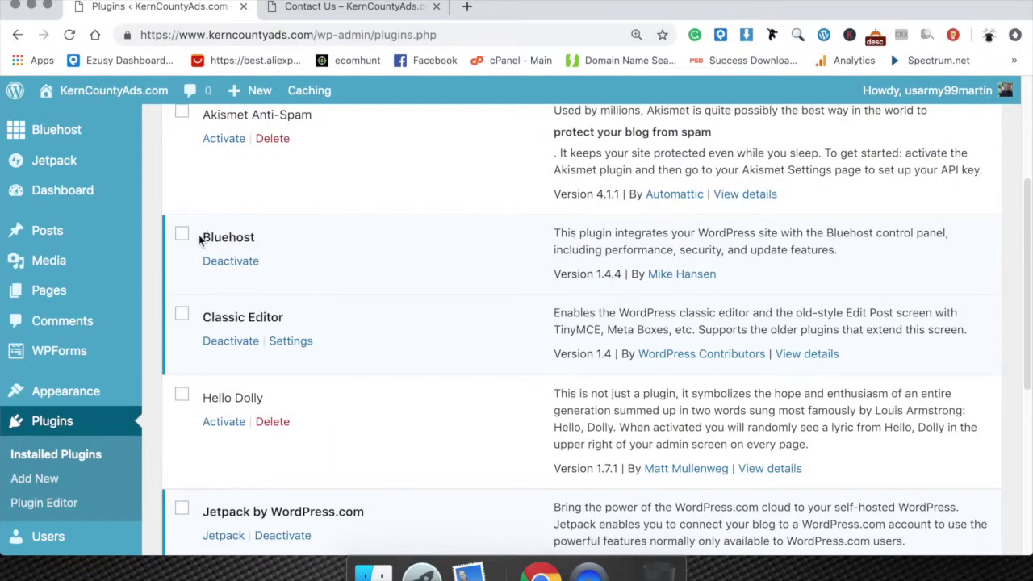
pyautogui.moveTo(200, 240); pyautogui.dragTo(274, 238)
pyautogui.scroll(3, 557, 307)
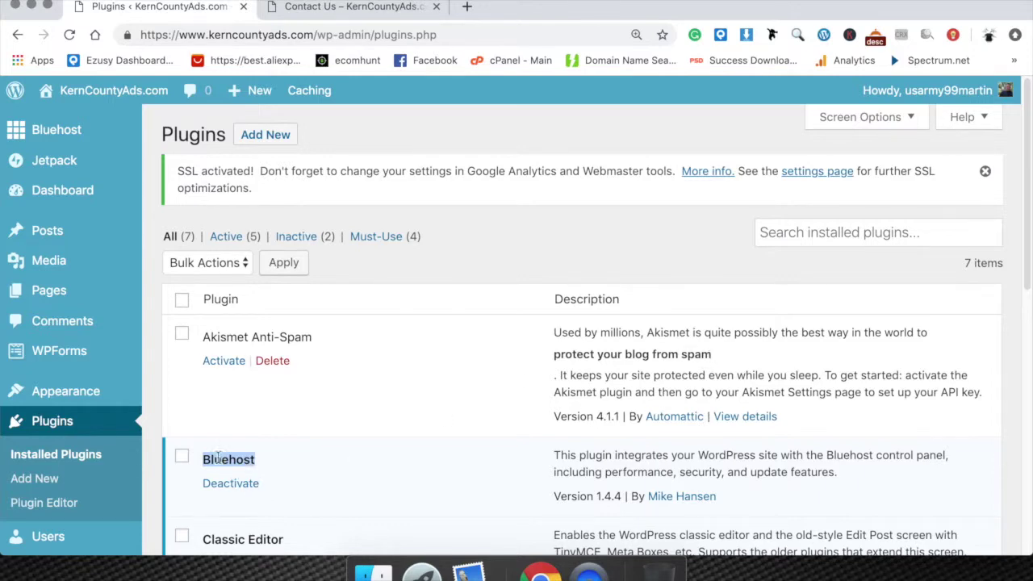
pyautogui.click(260, 464)
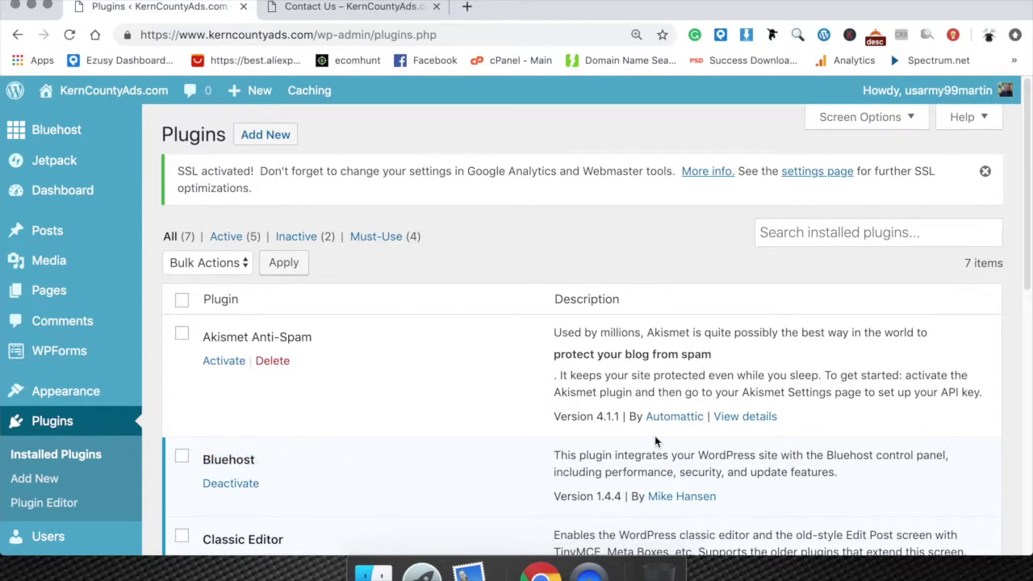
pyautogui.scroll(-2, 625, 460)
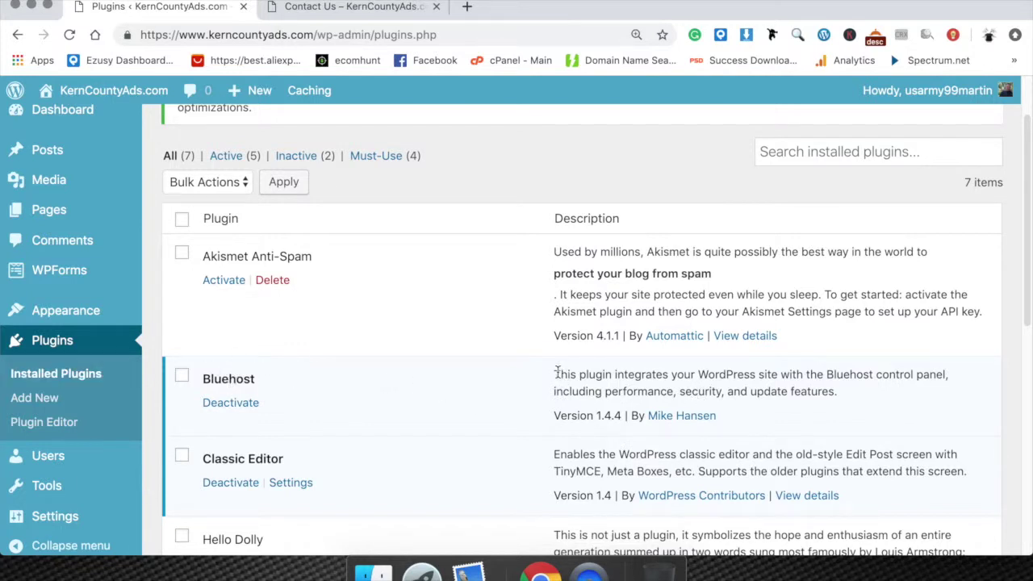
pyautogui.scroll(2, 472, 309)
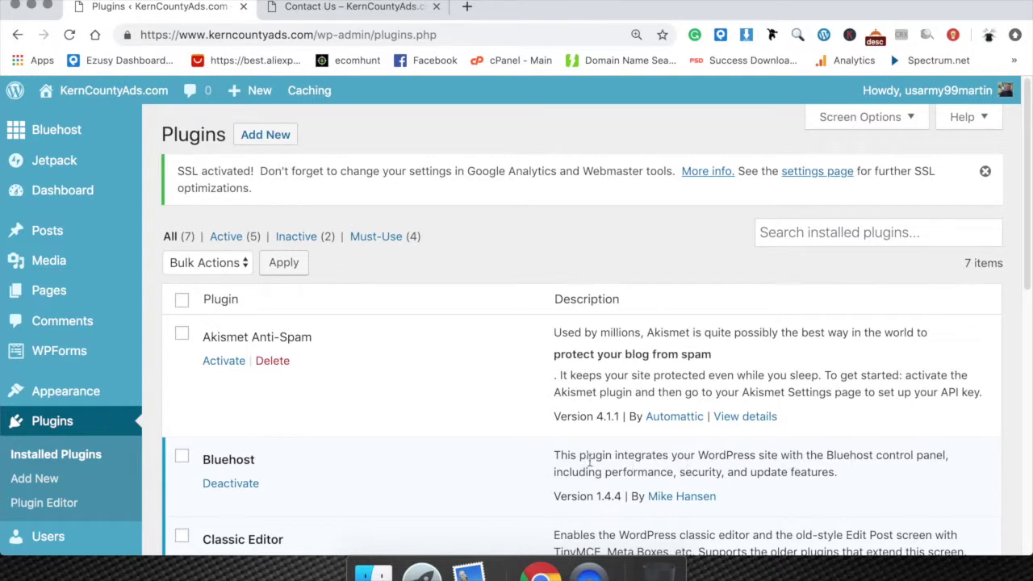
pyautogui.moveTo(555, 457); pyautogui.dragTo(841, 476)
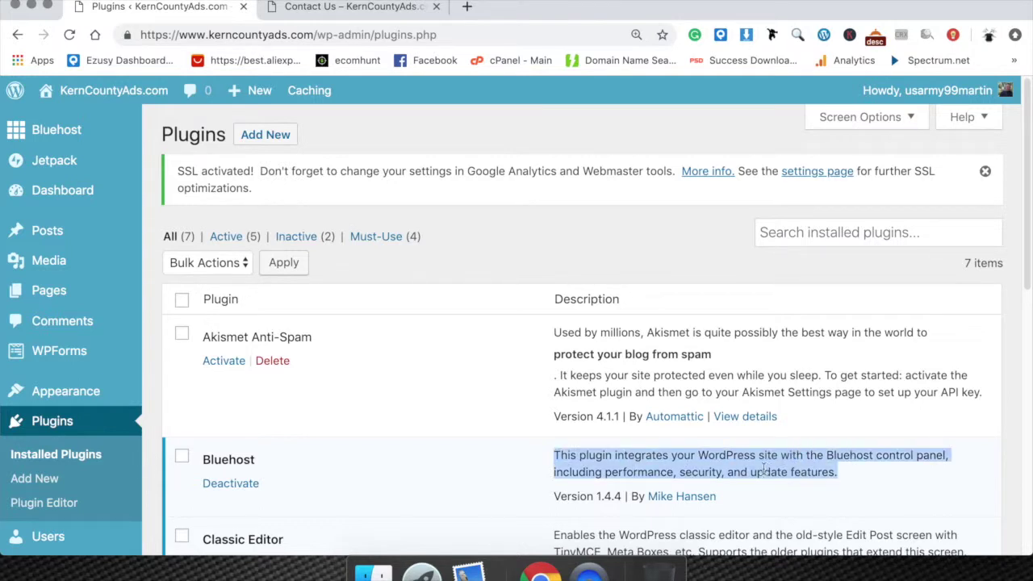
pyautogui.click(726, 466)
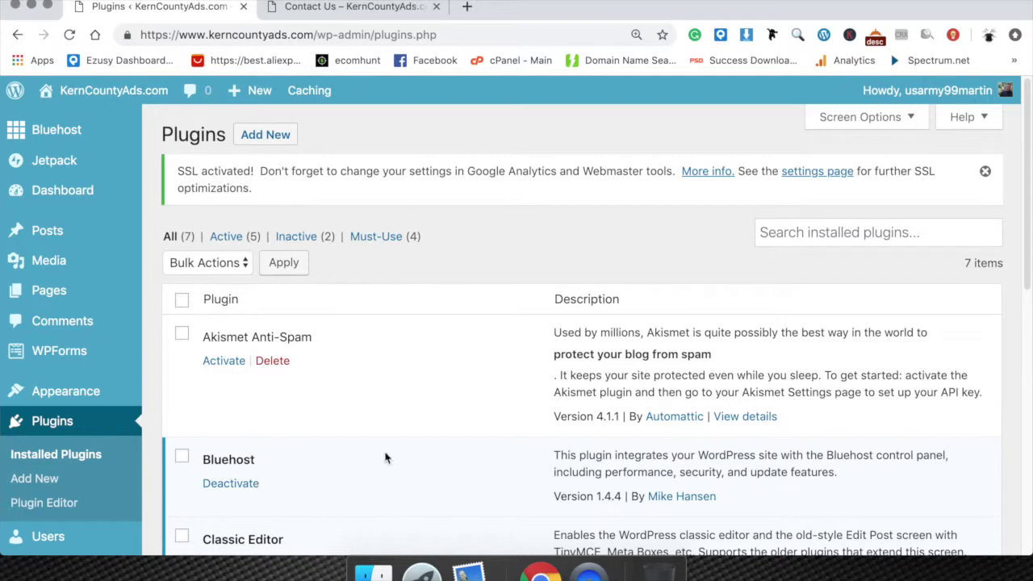
# Open the page for adding new plugins and search the plugin directory for "yoast".
pyautogui.click(274, 139)
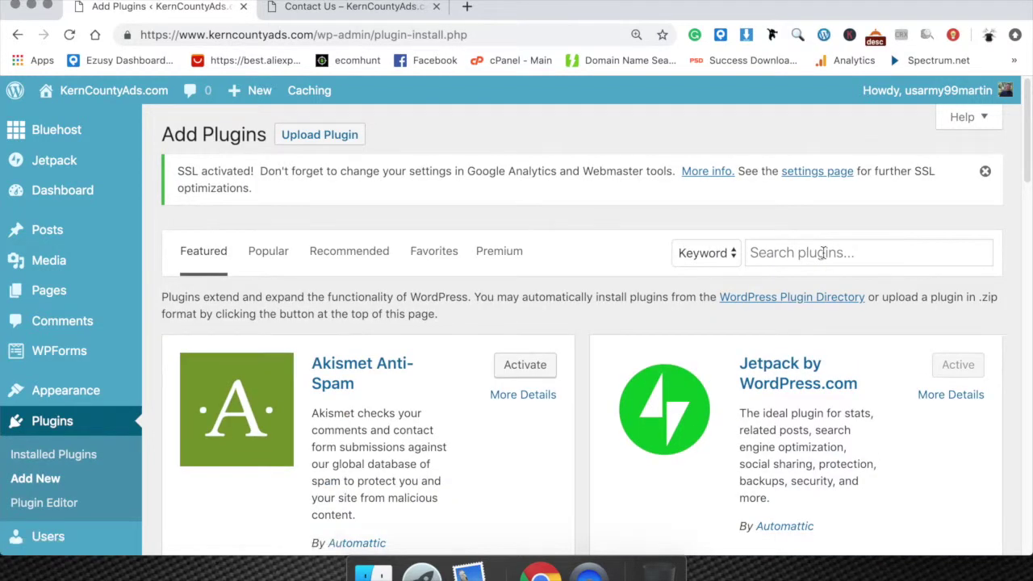
pyautogui.click(823, 253)
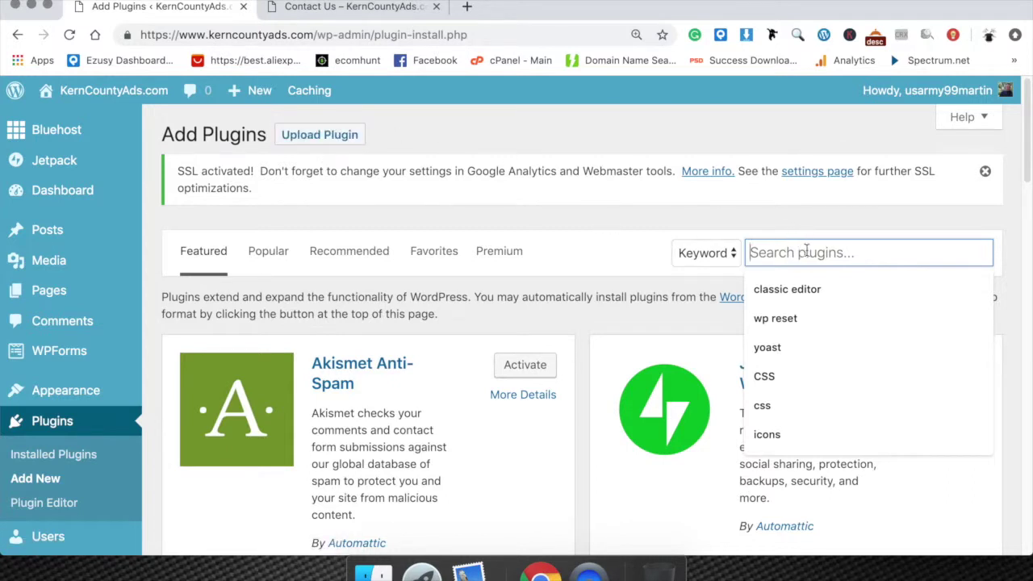
pyautogui.write('yoast')
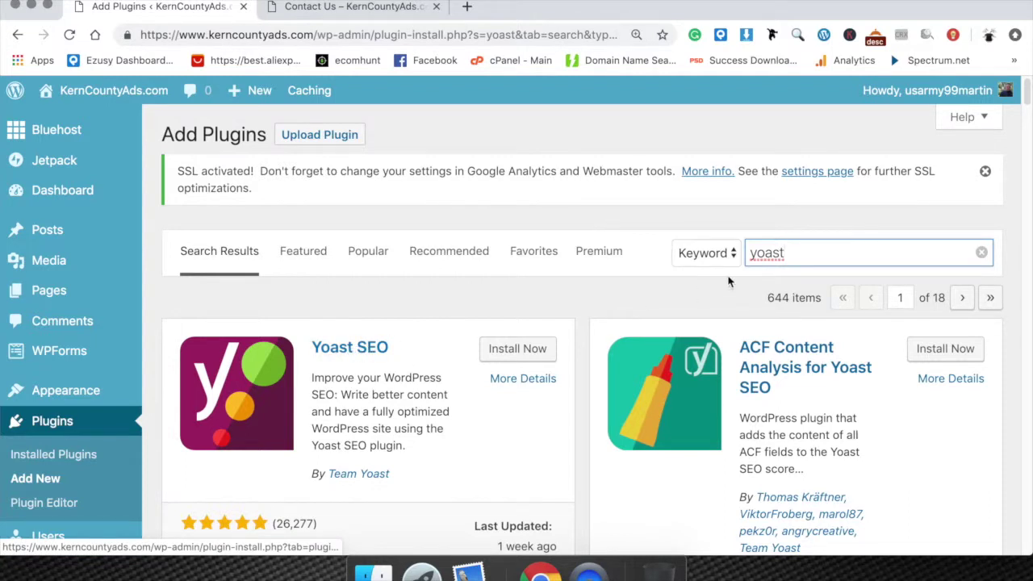
# Clear the "yoast" search term and browse the first page of all available plugins to its end.
pyautogui.moveTo(812, 254); pyautogui.dragTo(700, 254)
pyautogui.press('BackSpace')
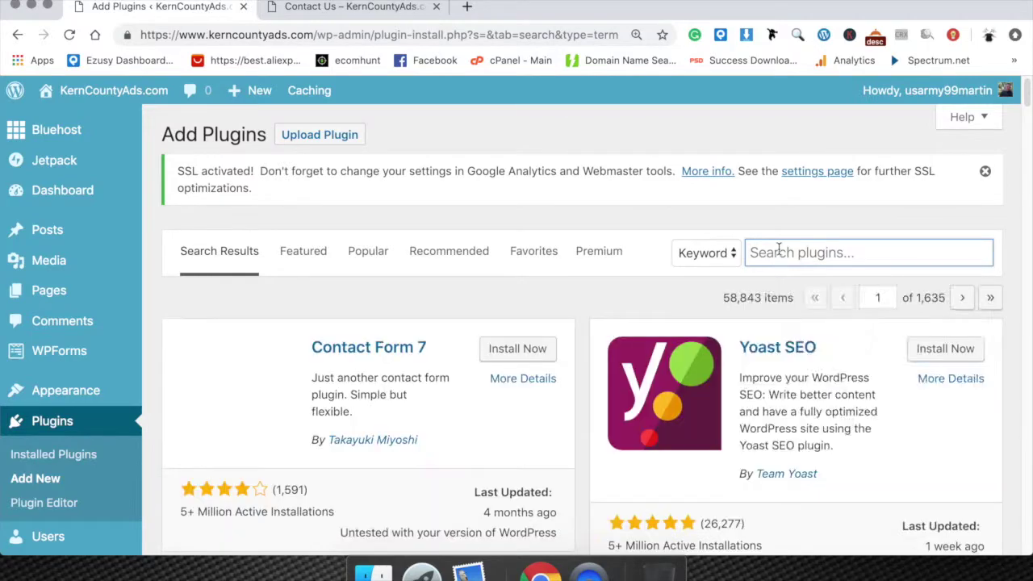
pyautogui.click(779, 248)
pyautogui.scroll(-5, 613, 356)
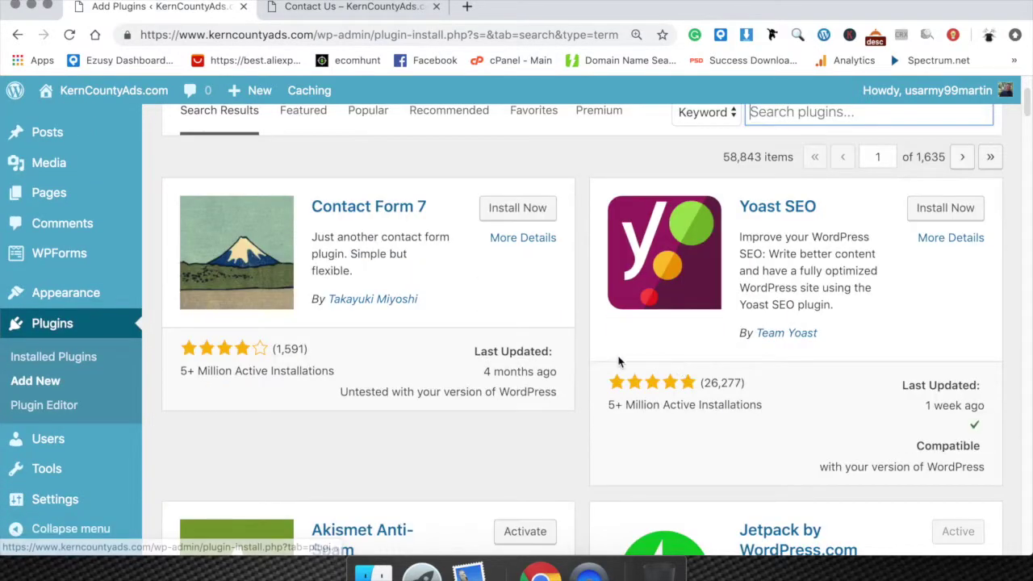
pyautogui.scroll(-10, 602, 359)
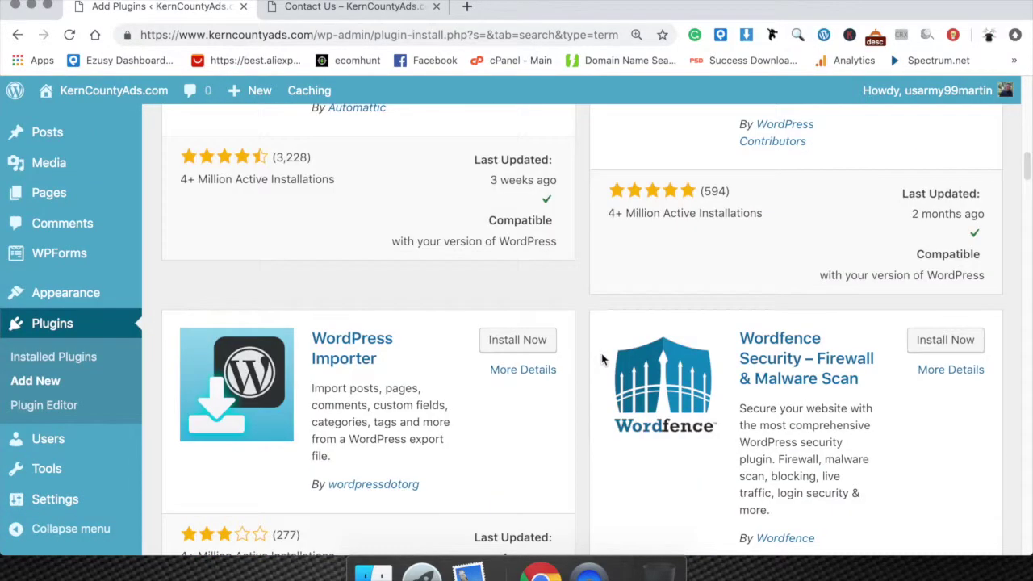
pyautogui.scroll(-15, 601, 359)
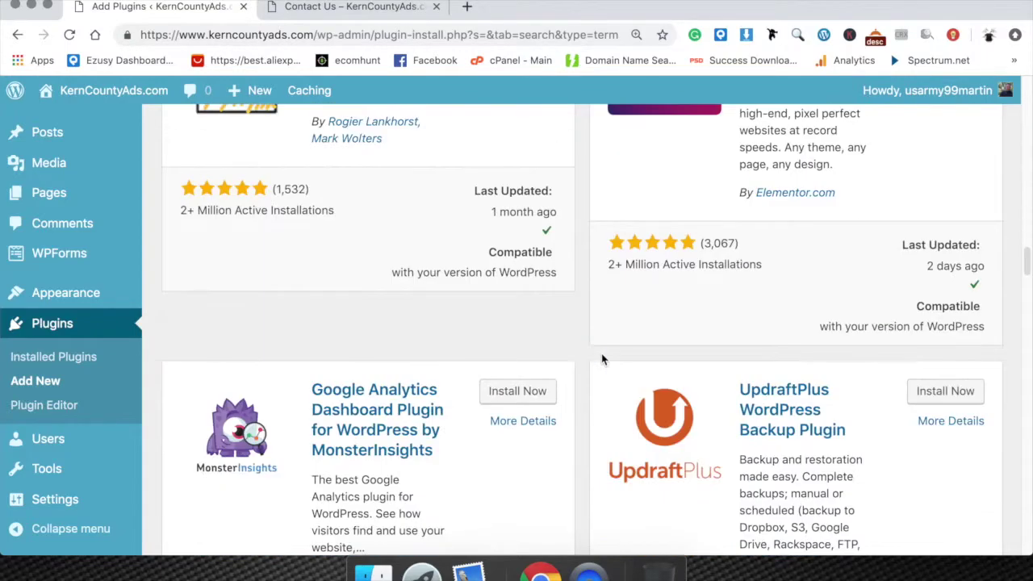
pyautogui.scroll(-15, 602, 359)
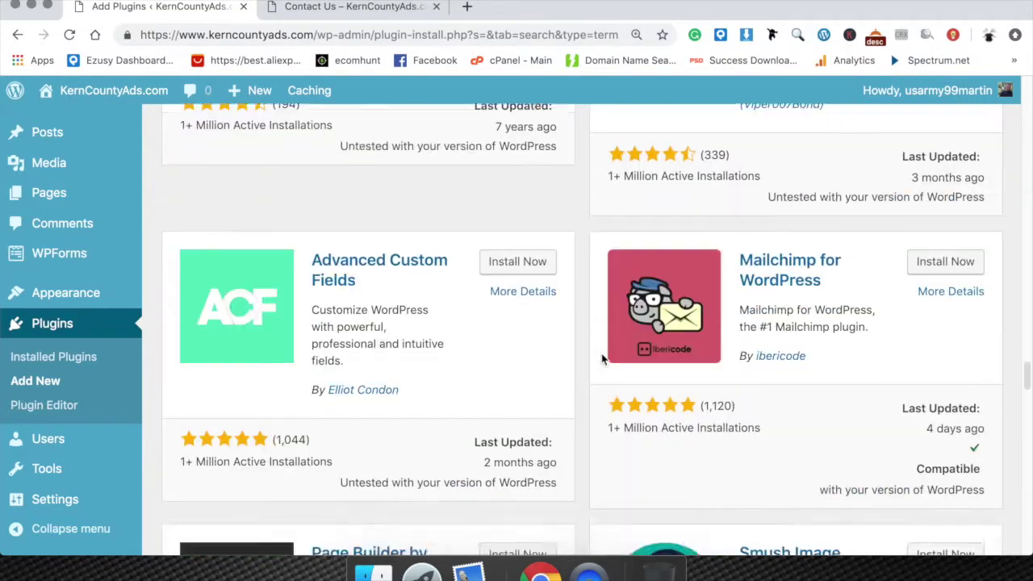
pyautogui.scroll(-15, 602, 360)
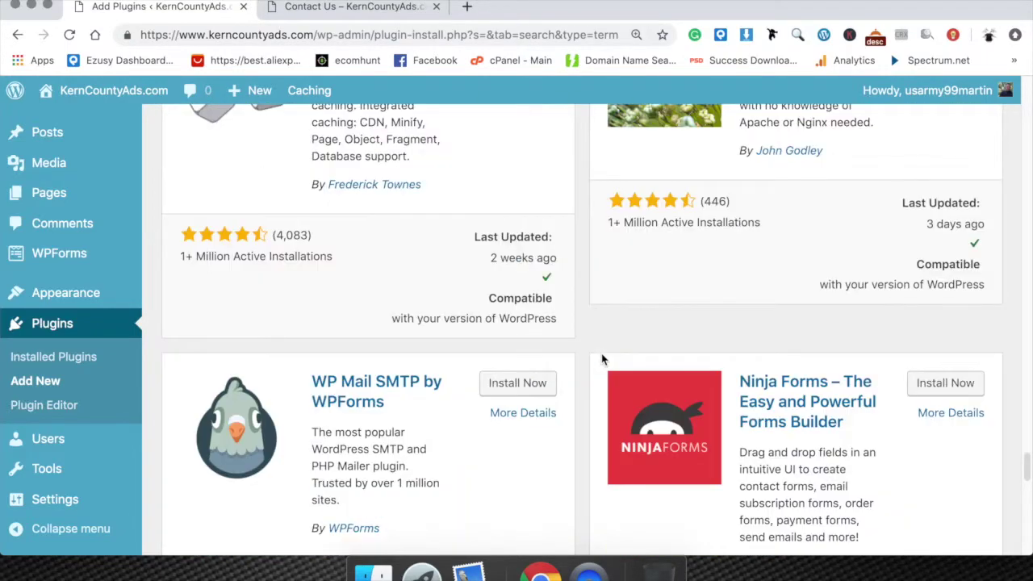
pyautogui.scroll(-10, 602, 360)
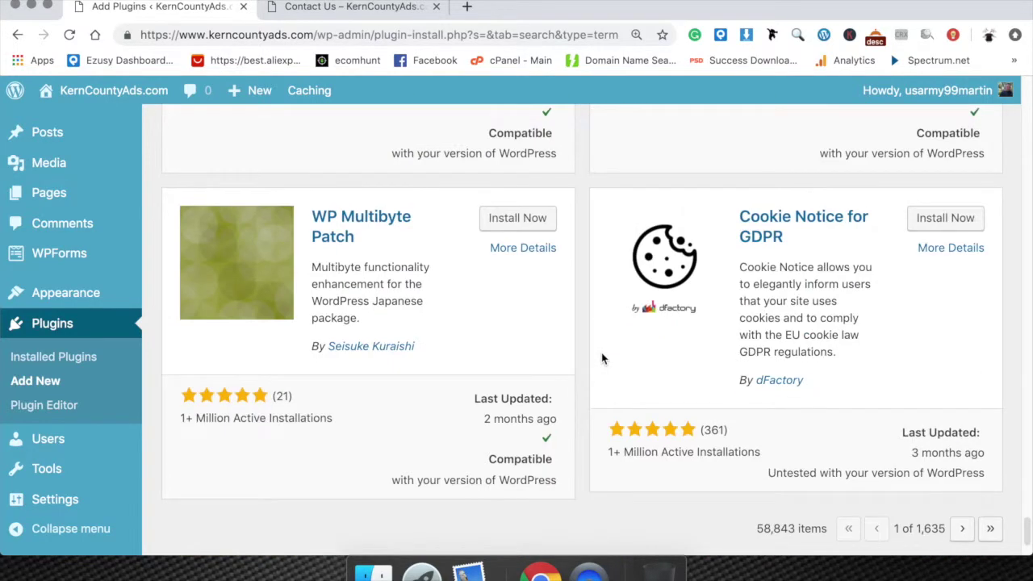
# Search the web for "alidropship plugin" in a new browser tab.
pyautogui.click(468, 7)
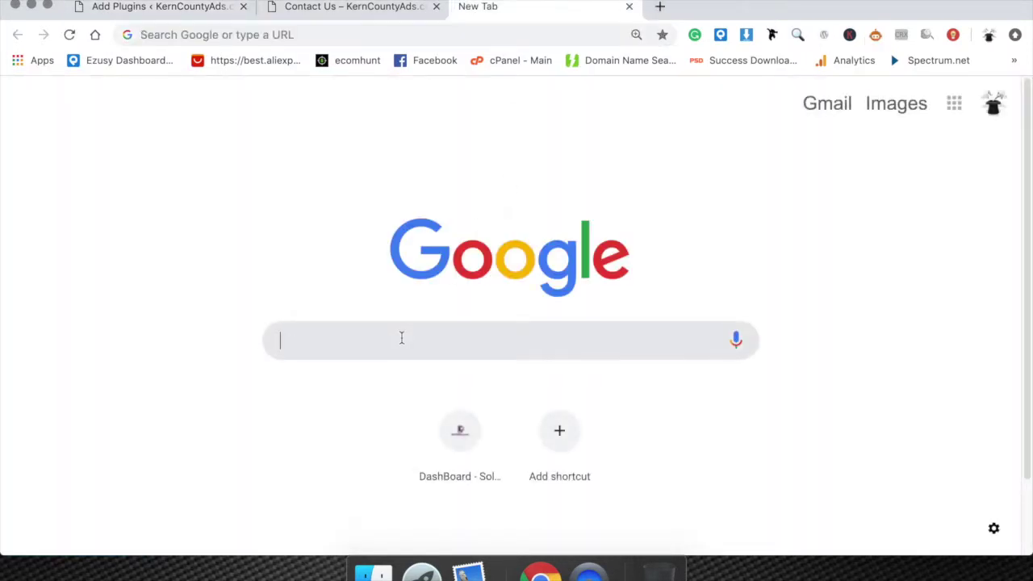
pyautogui.write('ali')
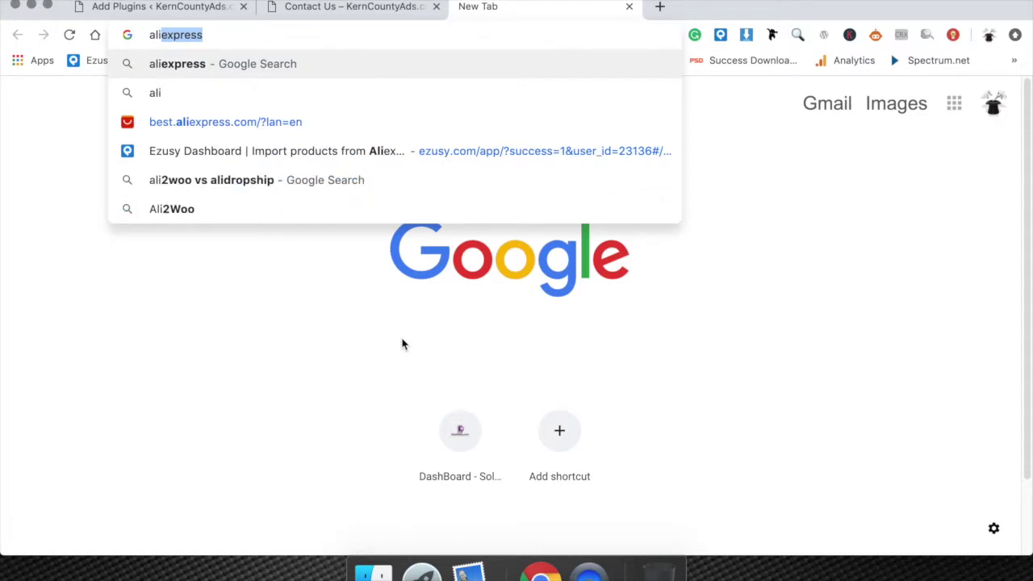
pyautogui.write('dropship plugin')
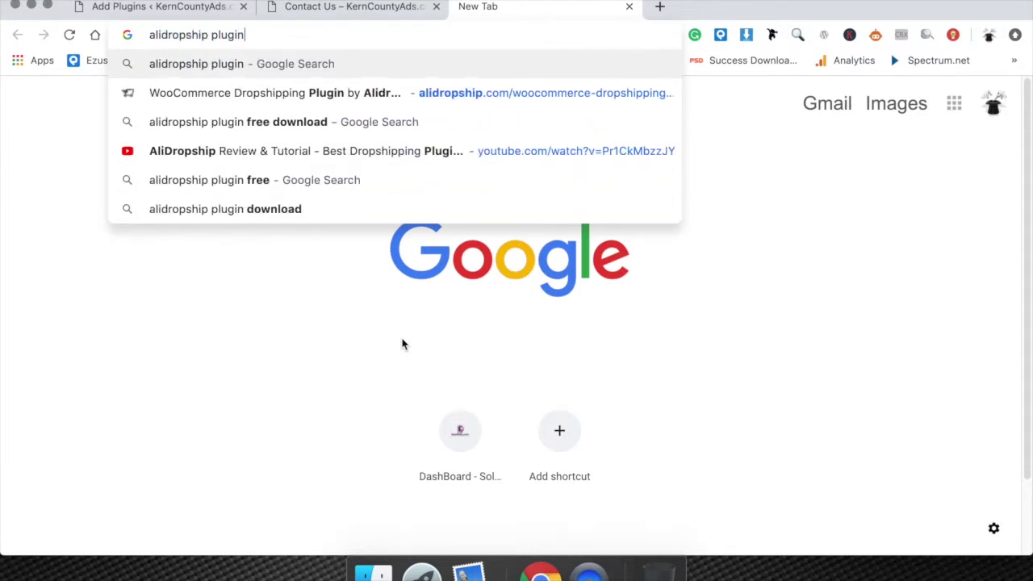
pyautogui.press('Return')
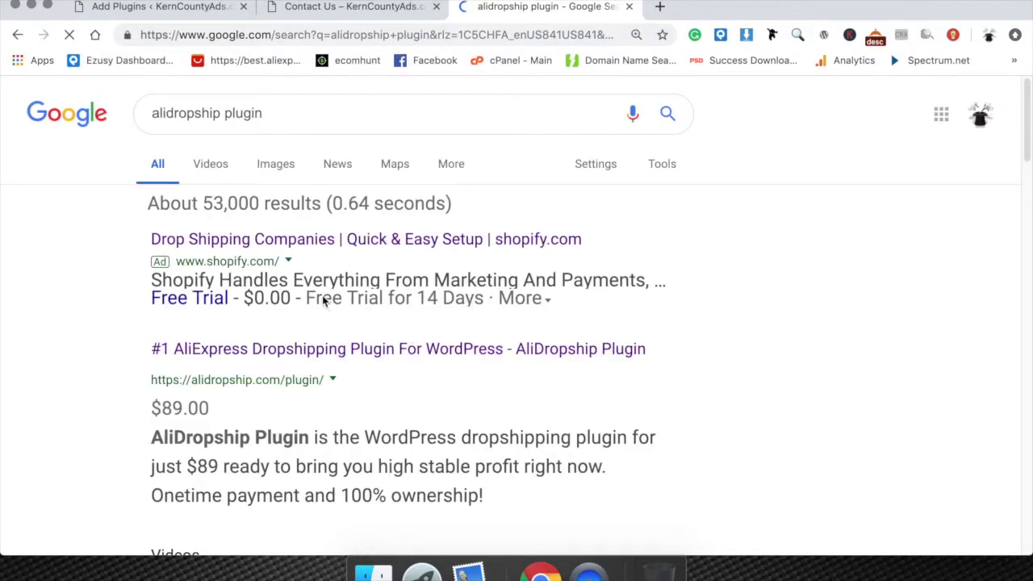
# Open the AliDropship plugin's website from the search results and examine its description and purchase offer.
pyautogui.scroll(-1, 338, 365)
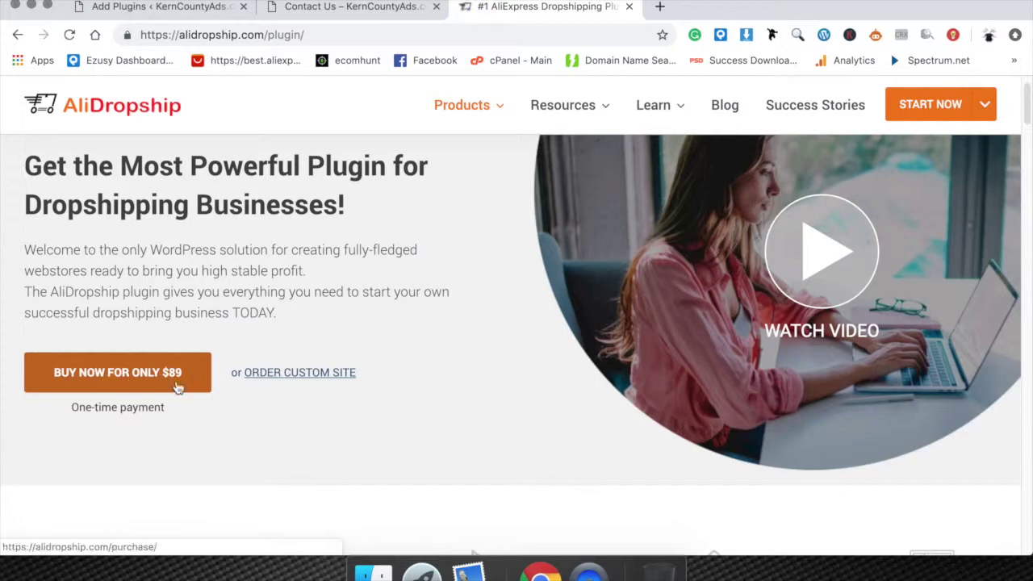
pyautogui.scroll(2, 238, 270)
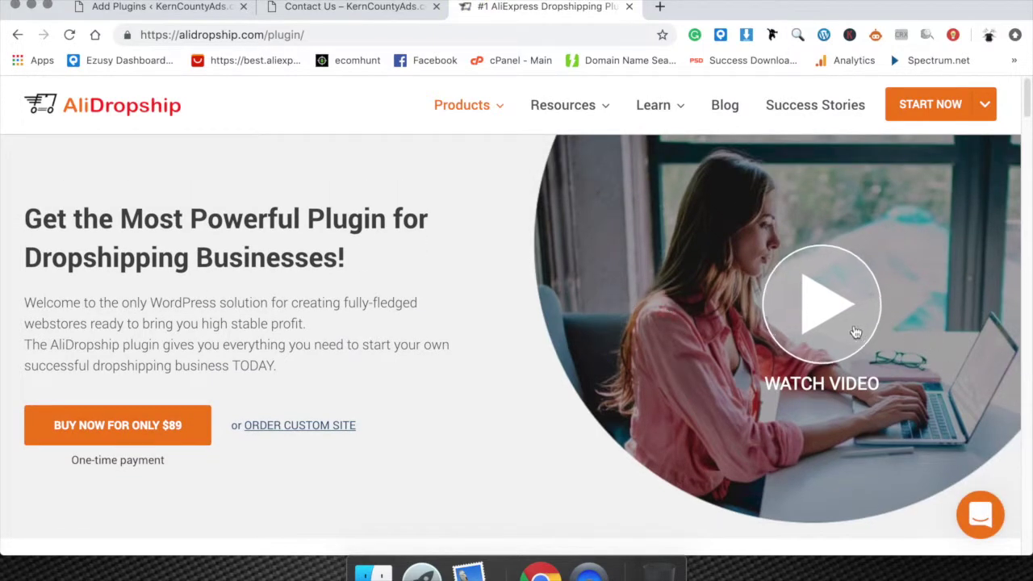
pyautogui.moveTo(11, 311); pyautogui.dragTo(314, 373)
pyautogui.click(269, 329)
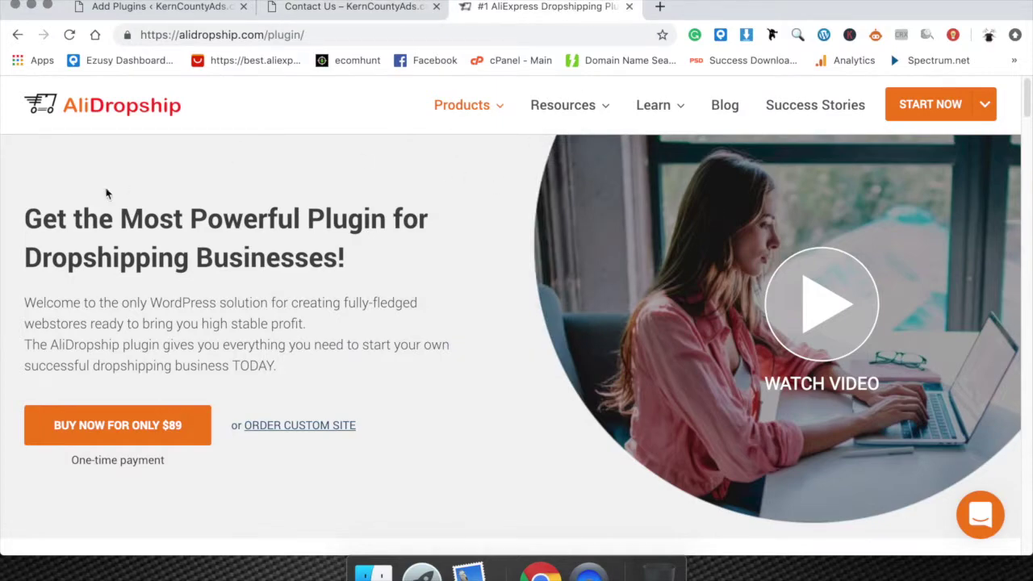
# Return to the site's Add Plugins page and browse back through the available plugins, including the SEO ones.
pyautogui.click(190, 8)
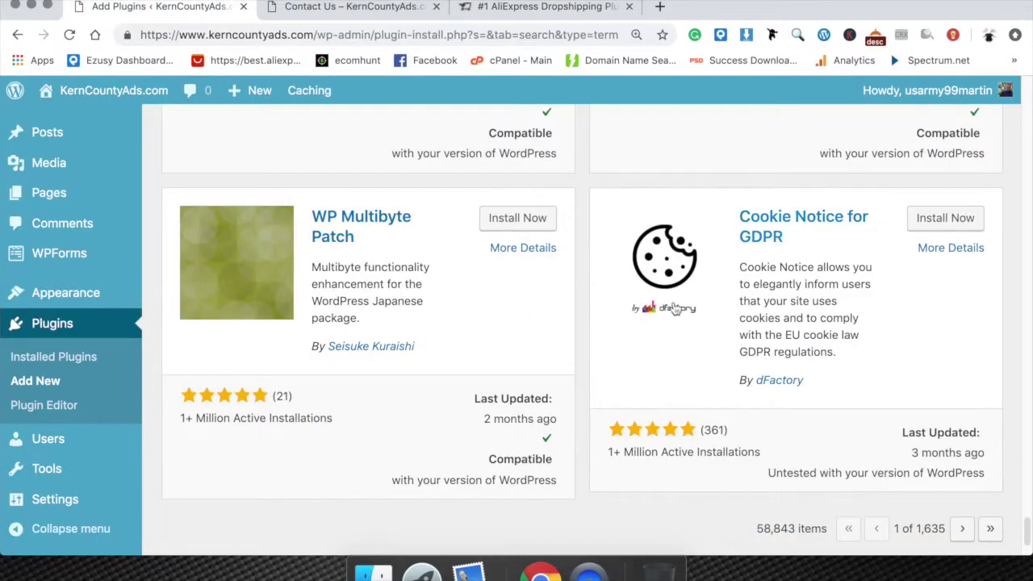
pyautogui.scroll(15, 693, 267)
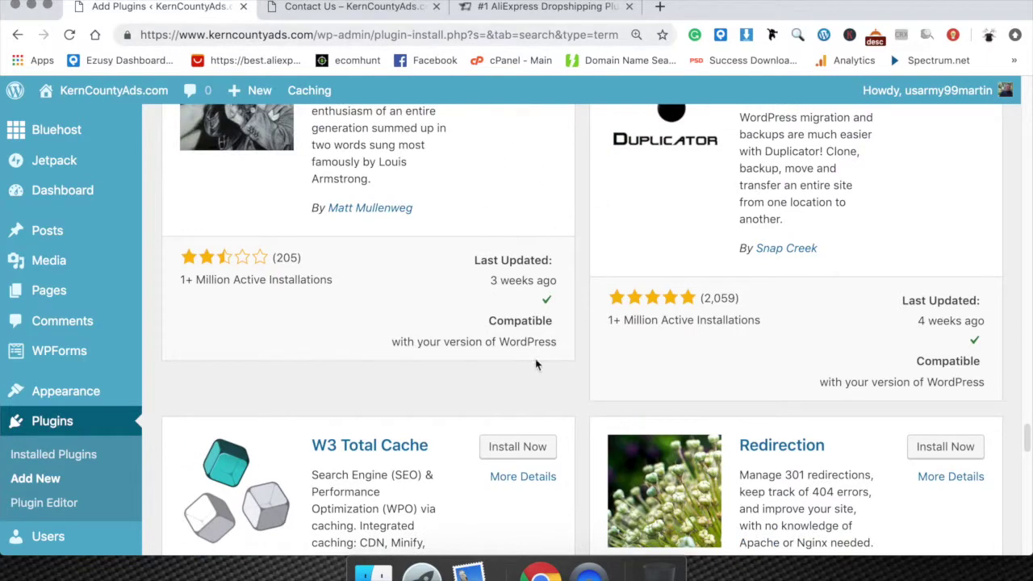
pyautogui.scroll(-6, 507, 416)
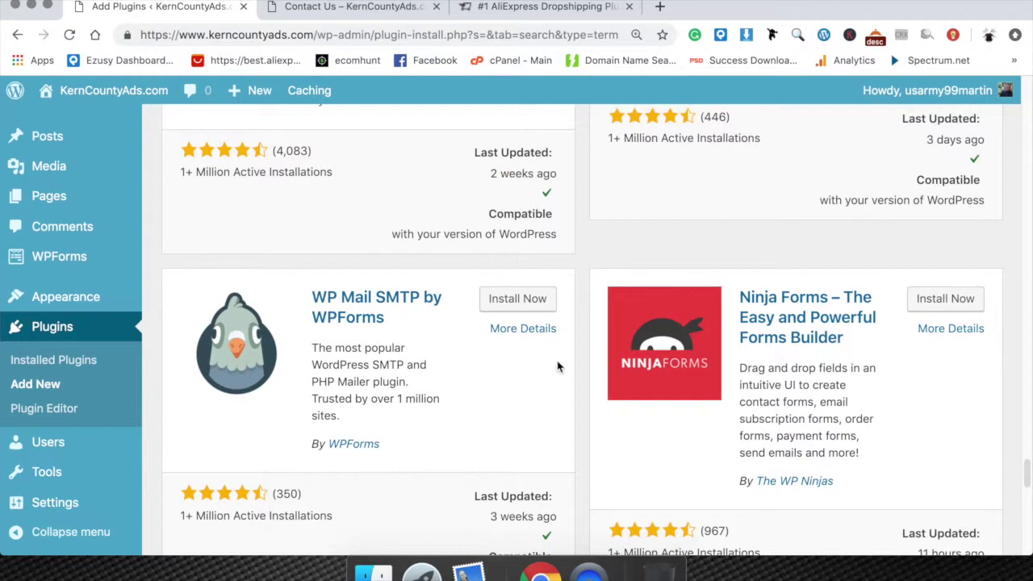
pyautogui.scroll(-4, 637, 419)
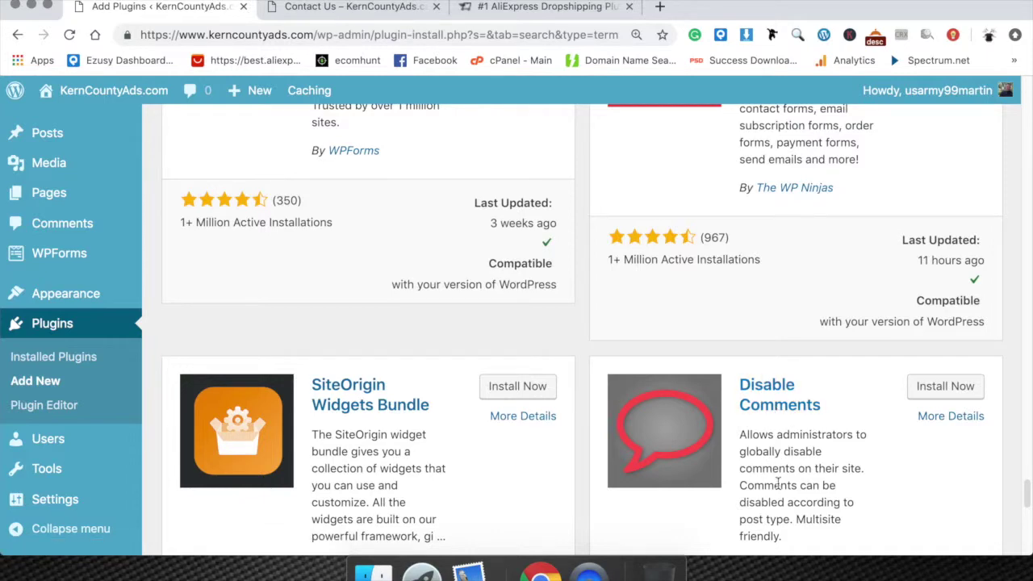
pyautogui.scroll(7, 775, 404)
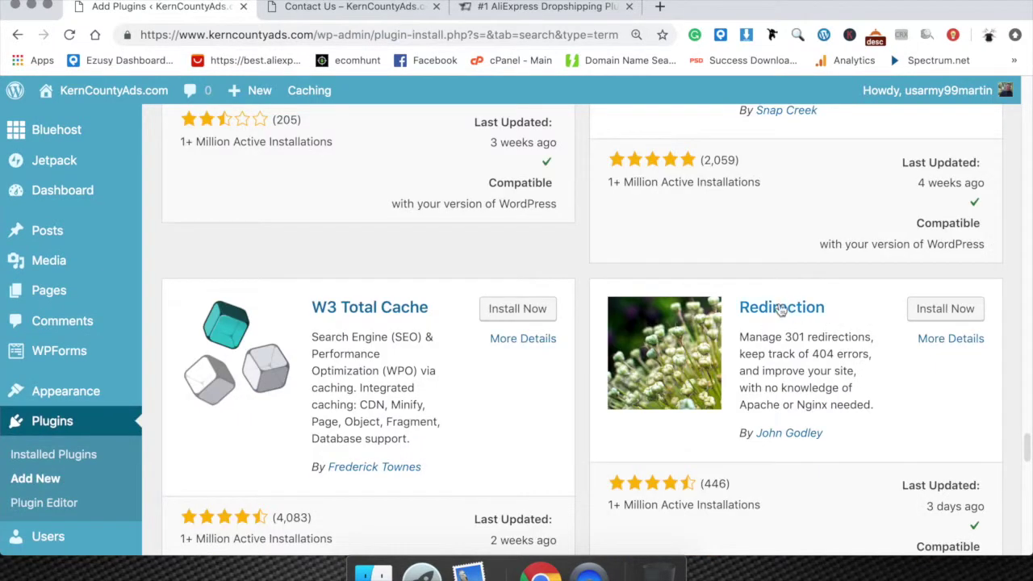
pyautogui.scroll(10, 782, 312)
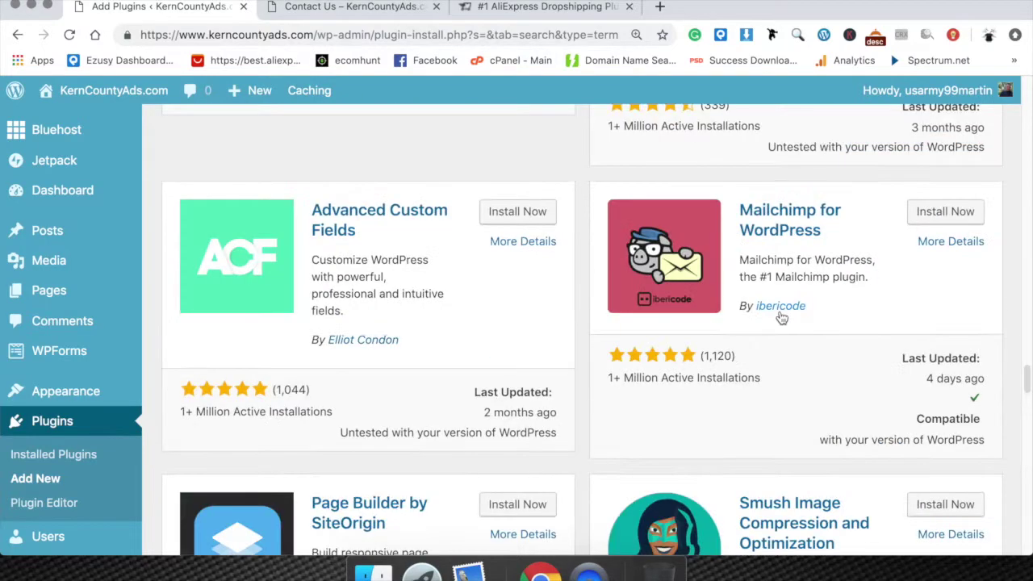
pyautogui.scroll(10, 782, 318)
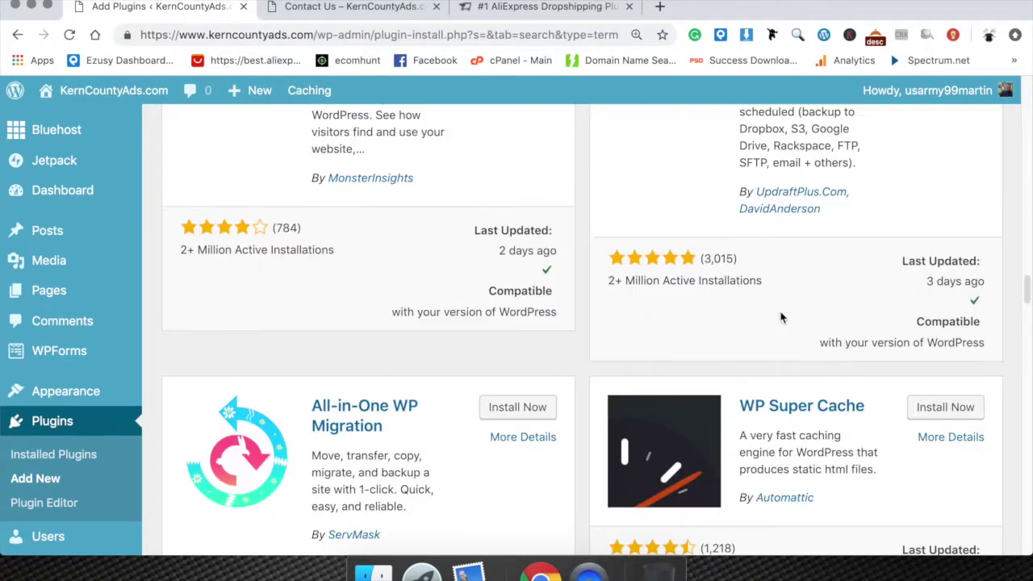
pyautogui.scroll(10, 783, 317)
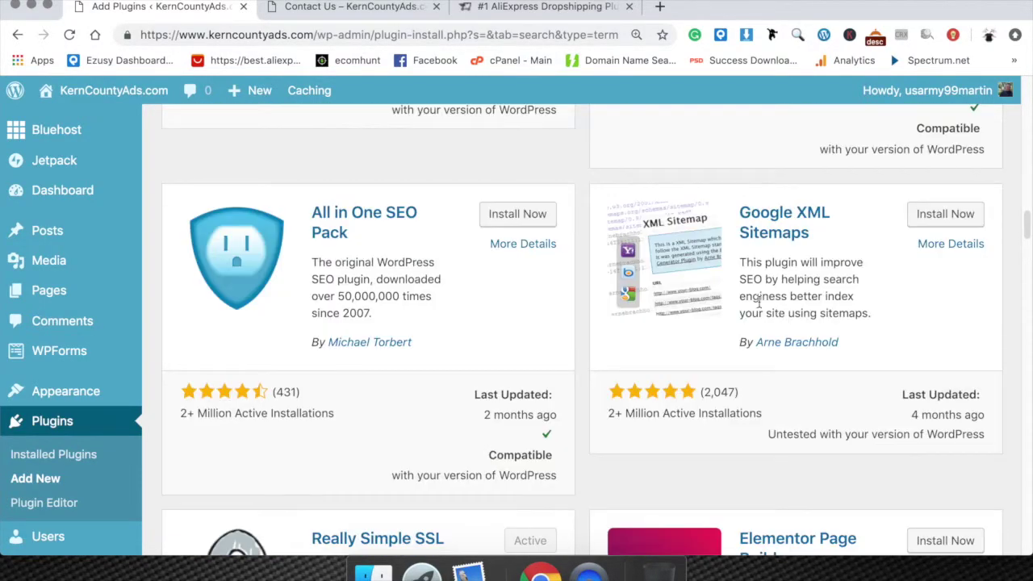
pyautogui.scroll(5, 759, 303)
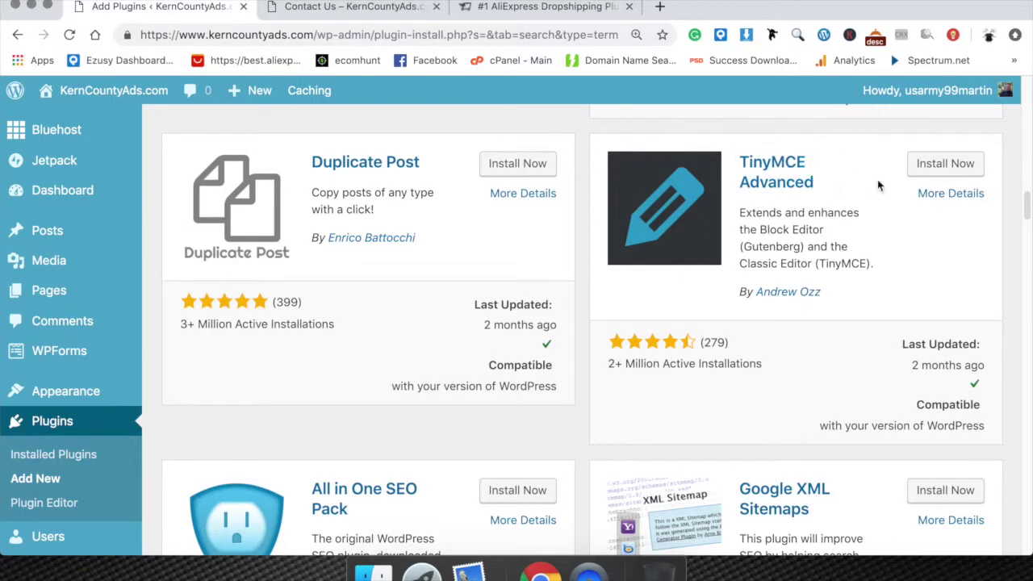
pyautogui.scroll(-3, 654, 237)
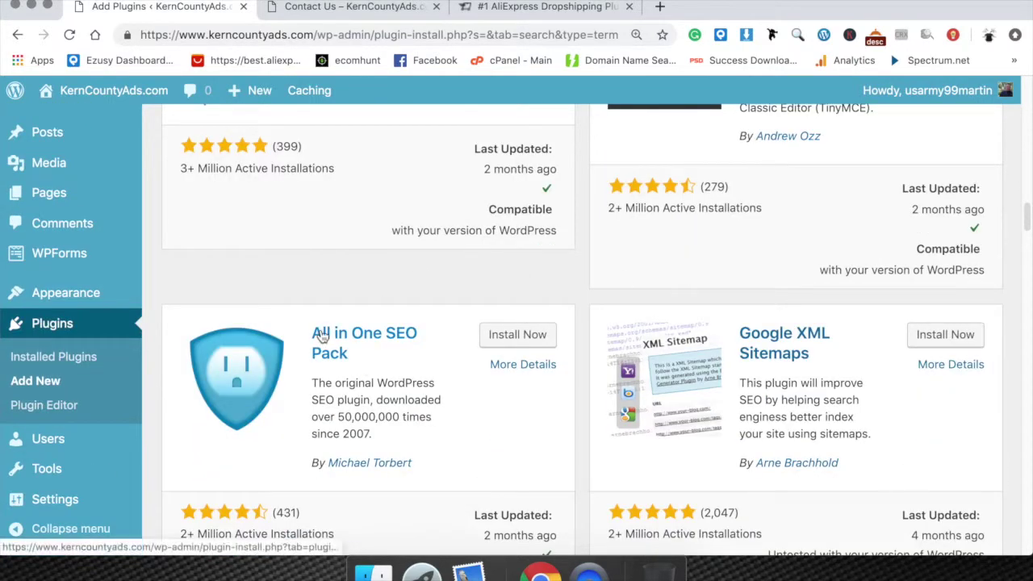
# Find Yoast SEO by searching the plugin directory for "yoast", and install and activate it.
pyautogui.scroll(20, 338, 331)
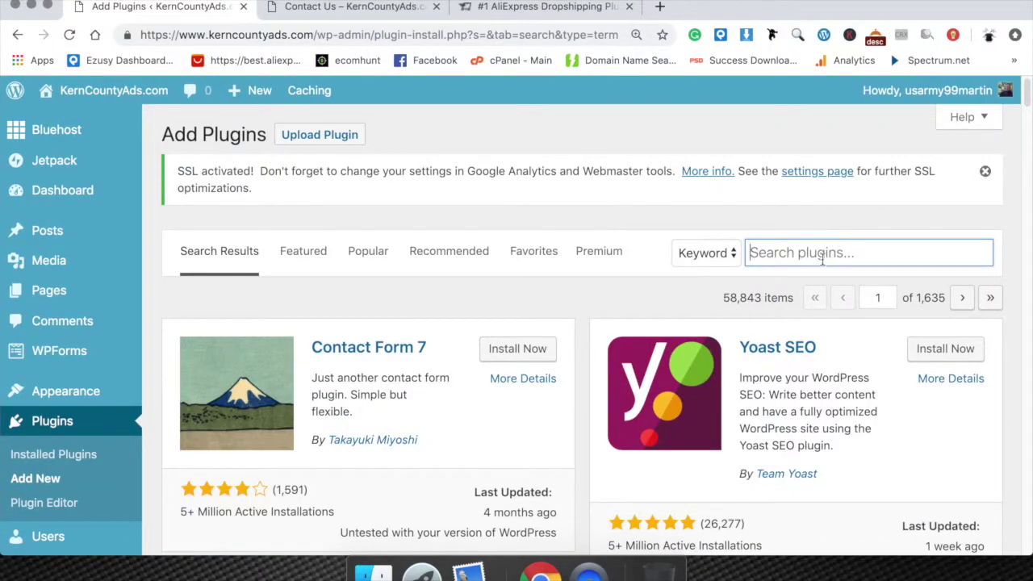
pyautogui.click(822, 255)
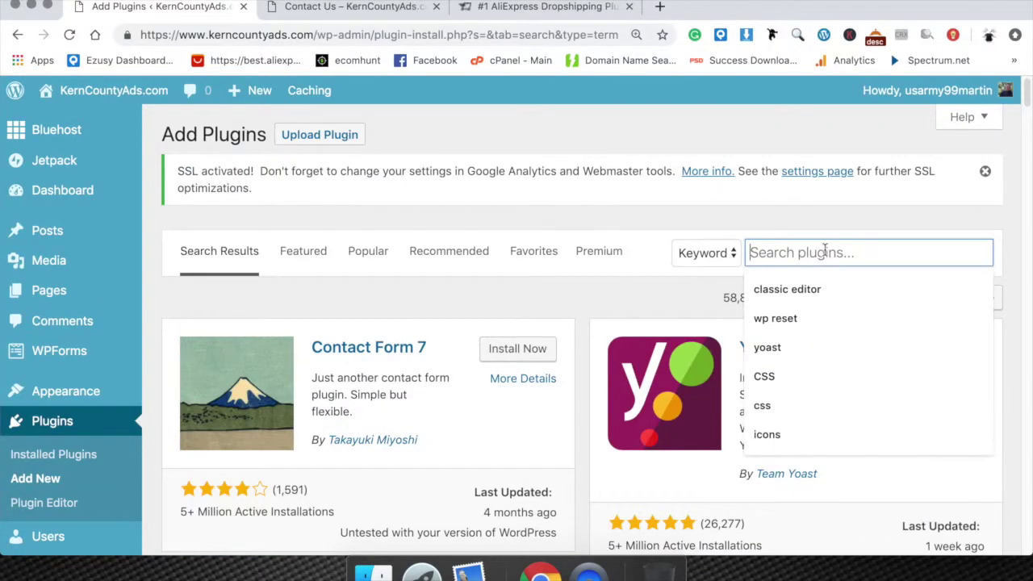
pyautogui.write('yoast')
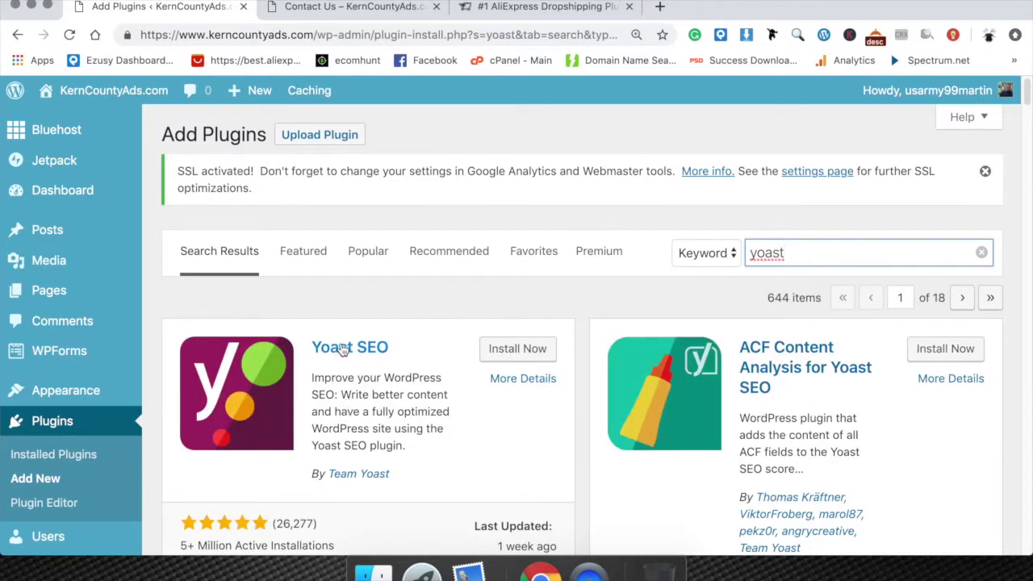
pyautogui.click(507, 355)
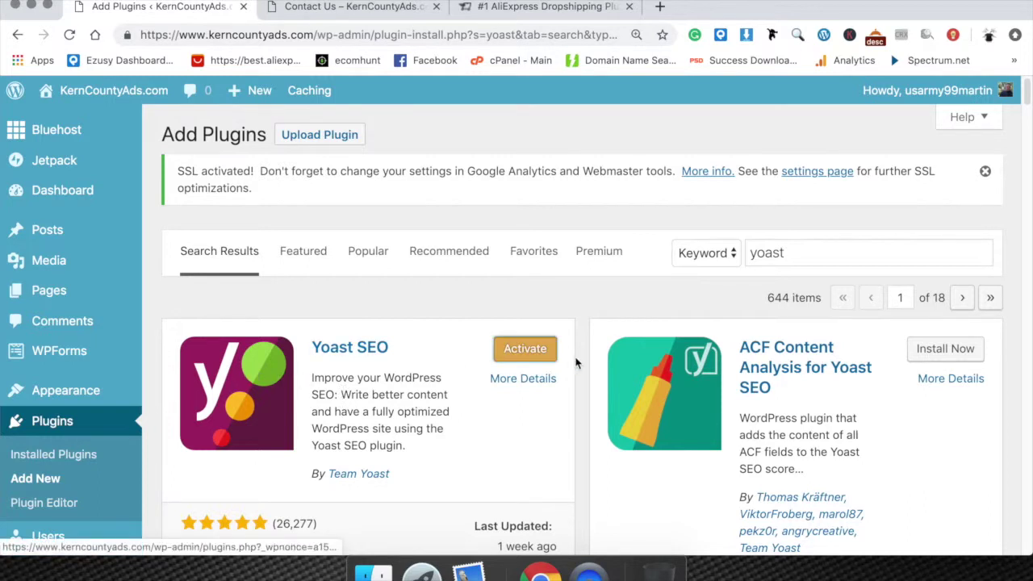
pyautogui.click(522, 351)
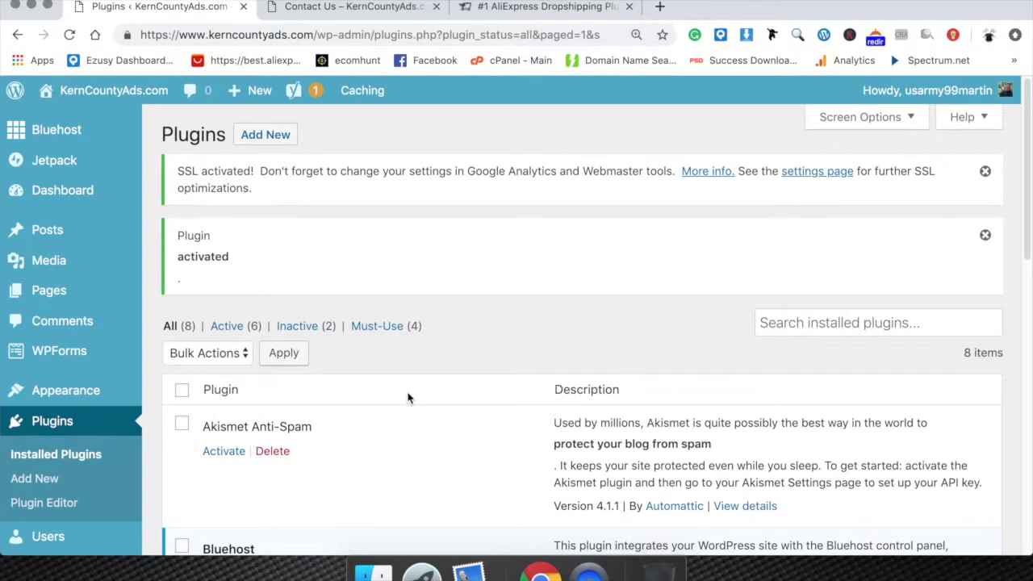
# Look over the installed plugins list and the SEO entry in the dashboard navigation.
pyautogui.scroll(-5, 409, 401)
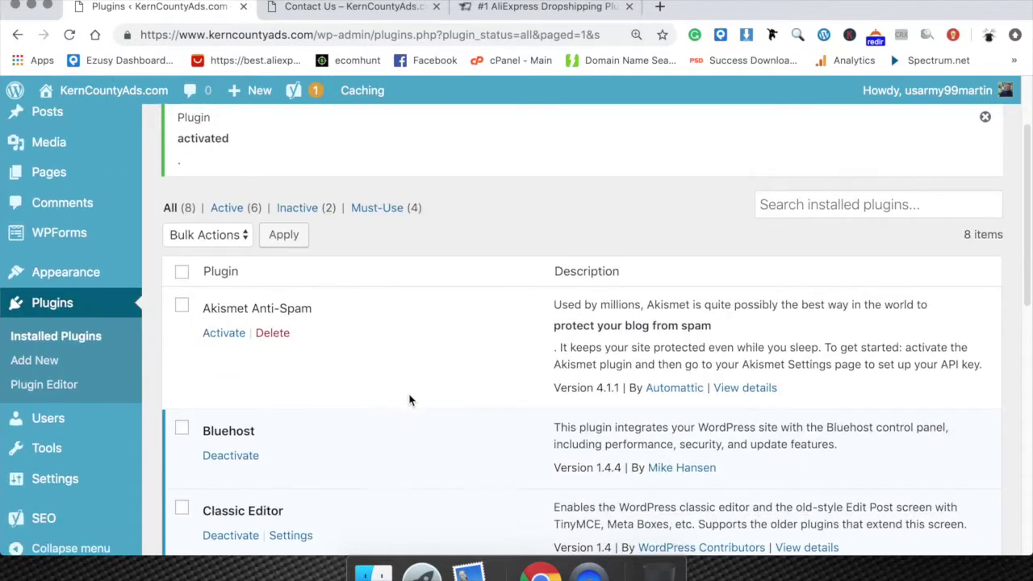
pyautogui.scroll(-1, 409, 428)
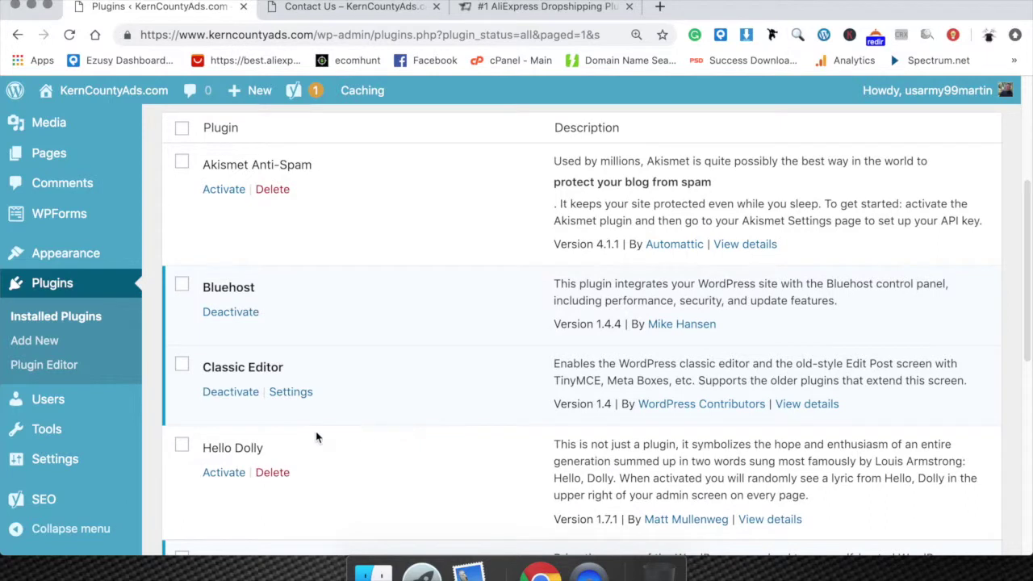
pyautogui.moveTo(91, 452)
pyautogui.moveTo(36, 505)
pyautogui.scroll(-1, 35, 505)
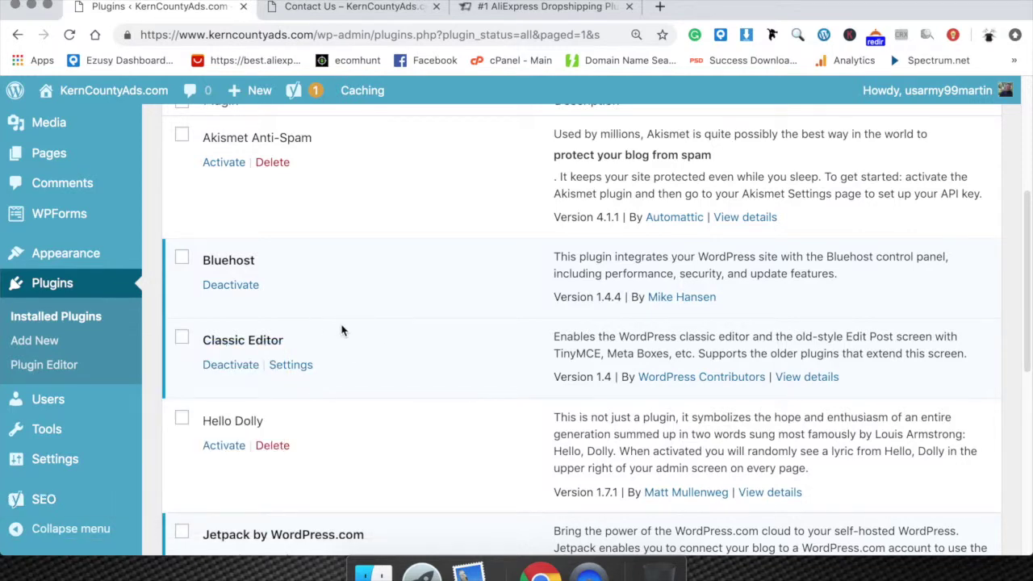
pyautogui.scroll(5, 342, 330)
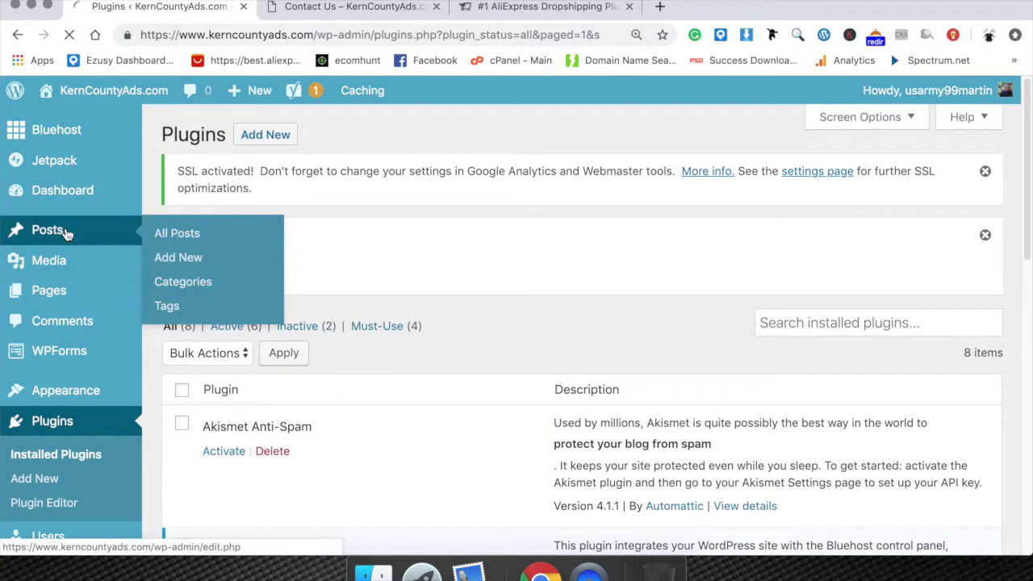
# Open the Dogs post for editing from the list of all posts.
pyautogui.click(69, 233)
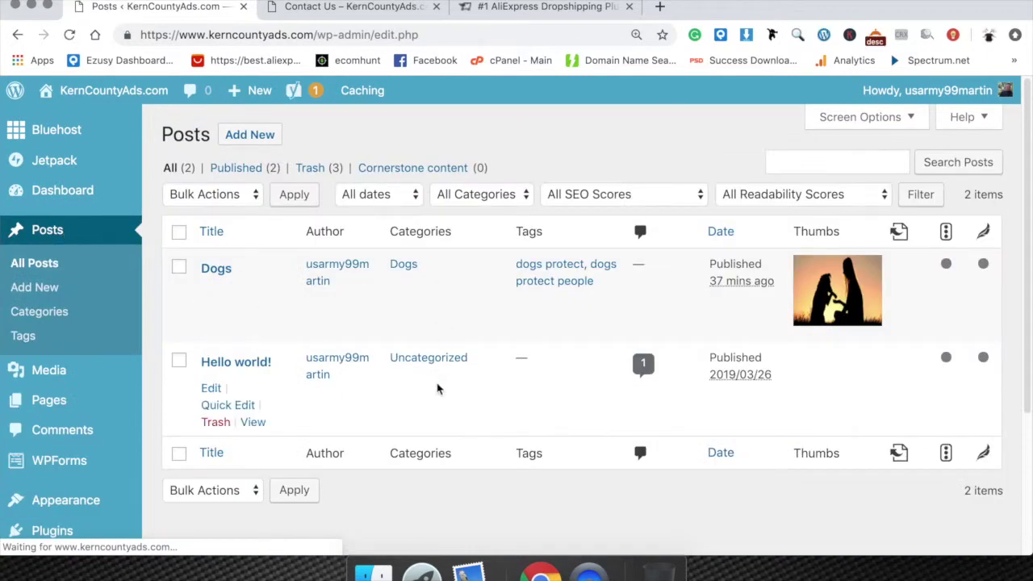
pyautogui.scroll(-5, 438, 388)
pyautogui.scroll(5, 438, 387)
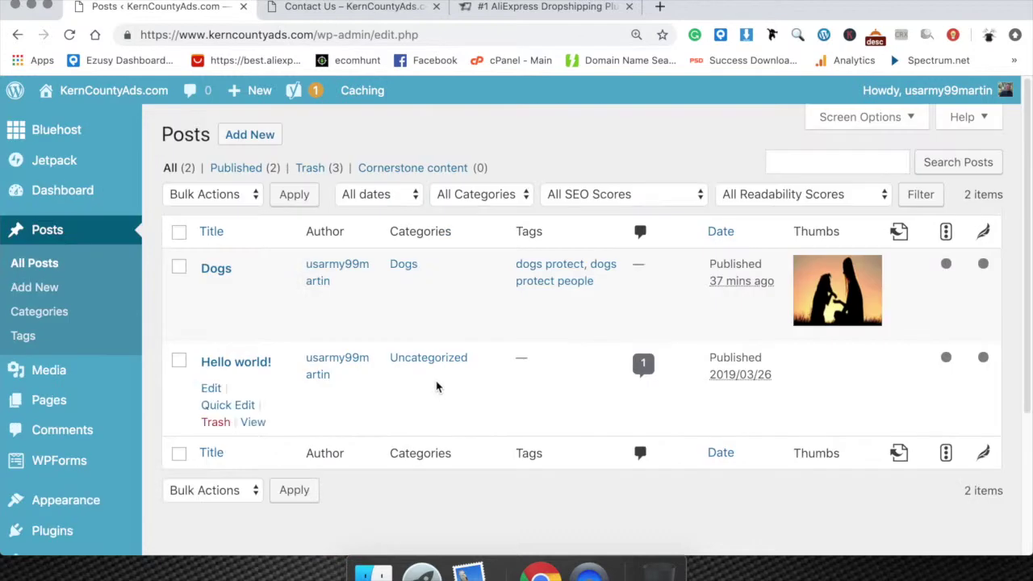
pyautogui.click(210, 294)
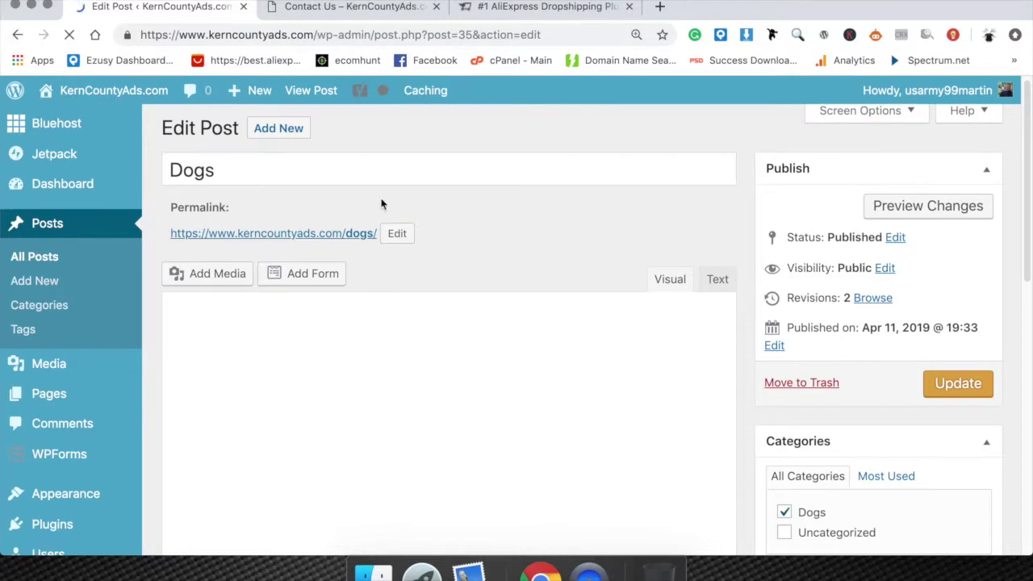
# Examine the Yoast SEO section below the Dogs post's editor, including its snippet preview and analysis headings.
pyautogui.scroll(-10, 332, 285)
pyautogui.scroll(5, 334, 295)
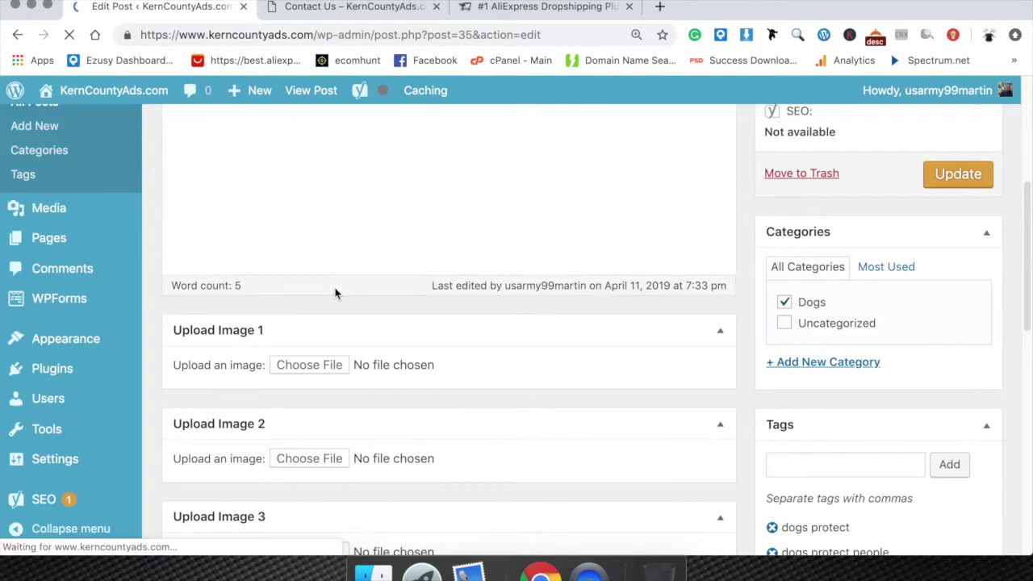
pyautogui.scroll(-8, 335, 293)
pyautogui.scroll(4, 335, 293)
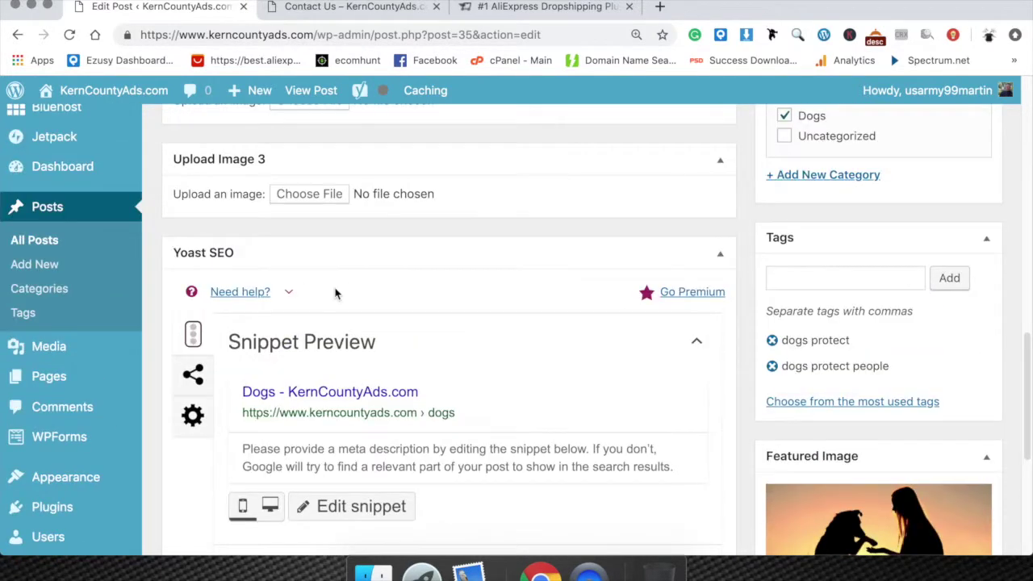
pyautogui.scroll(-1, 335, 293)
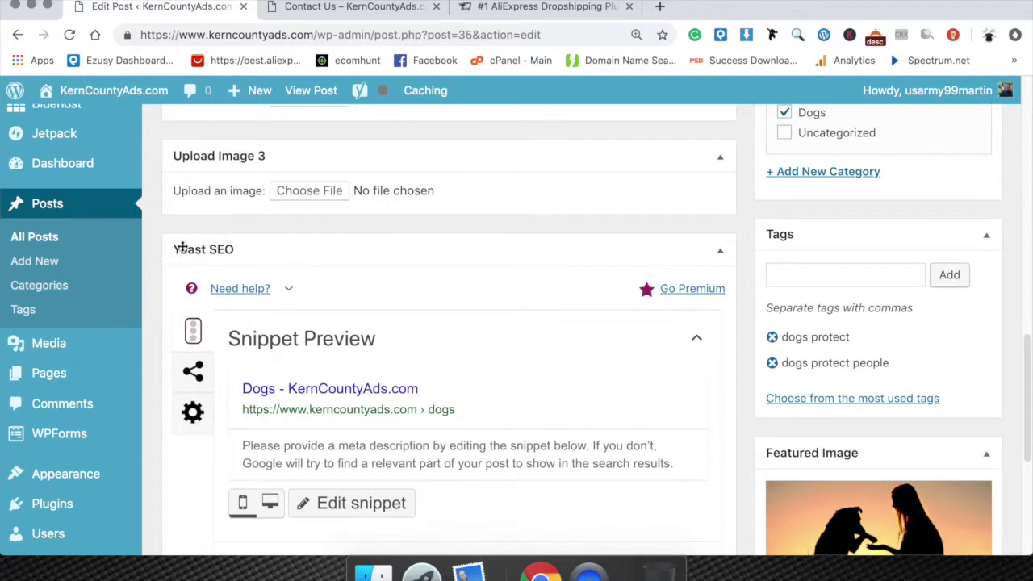
pyautogui.scroll(-3, 469, 424)
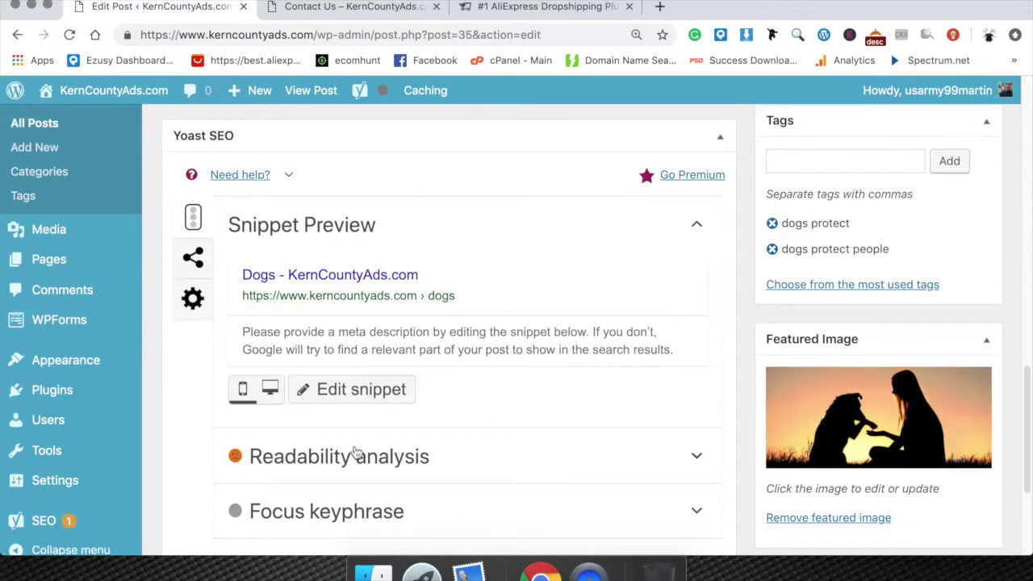
# Open the snippet editor in the Dogs post's Yoast SEO section.
pyautogui.scroll(-5, 473, 428)
pyautogui.scroll(5, 476, 339)
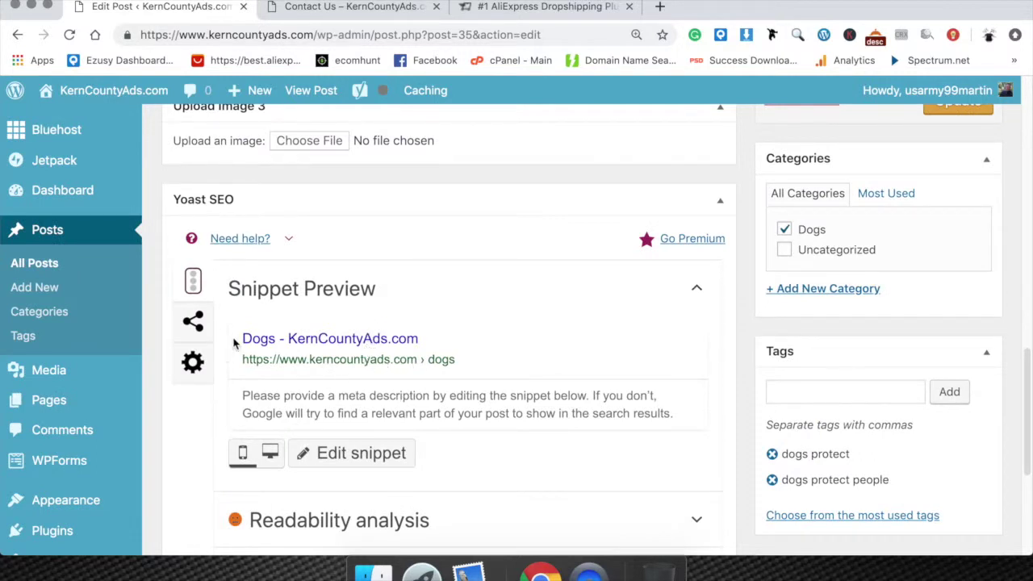
pyautogui.click(368, 452)
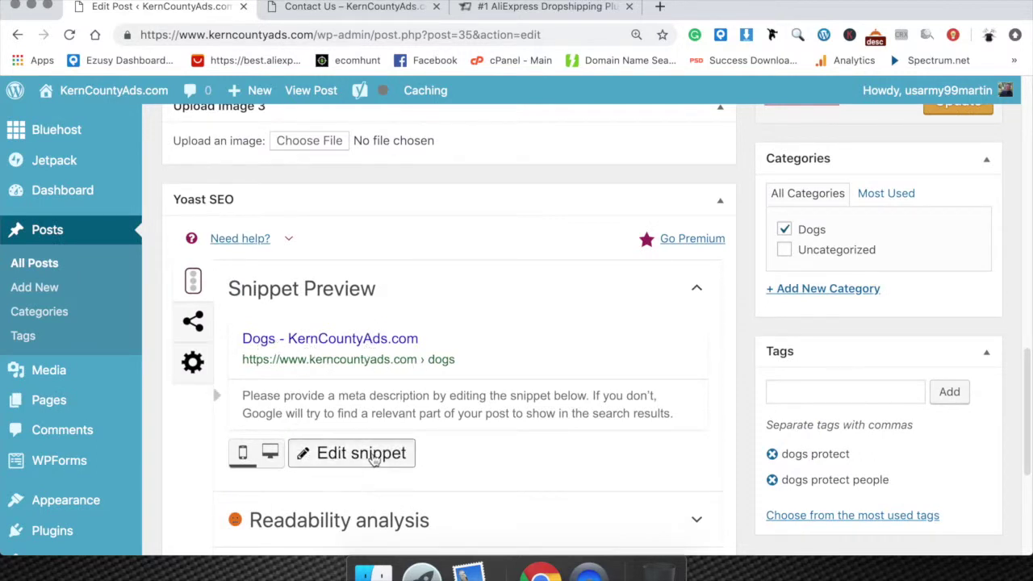
pyautogui.scroll(-3, 388, 443)
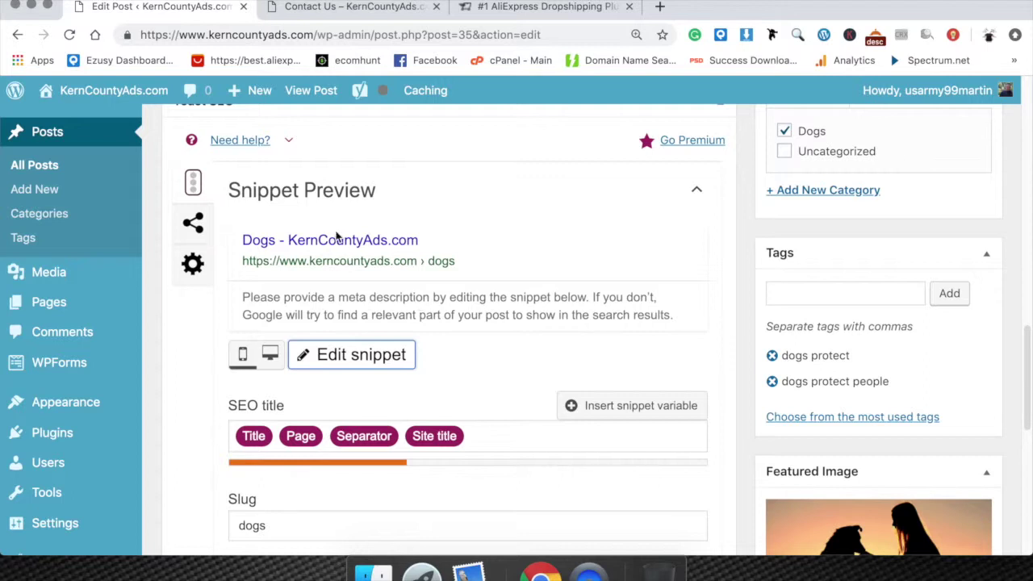
# Search Google for "dogs" in a new browser tab.
pyautogui.click(660, 6)
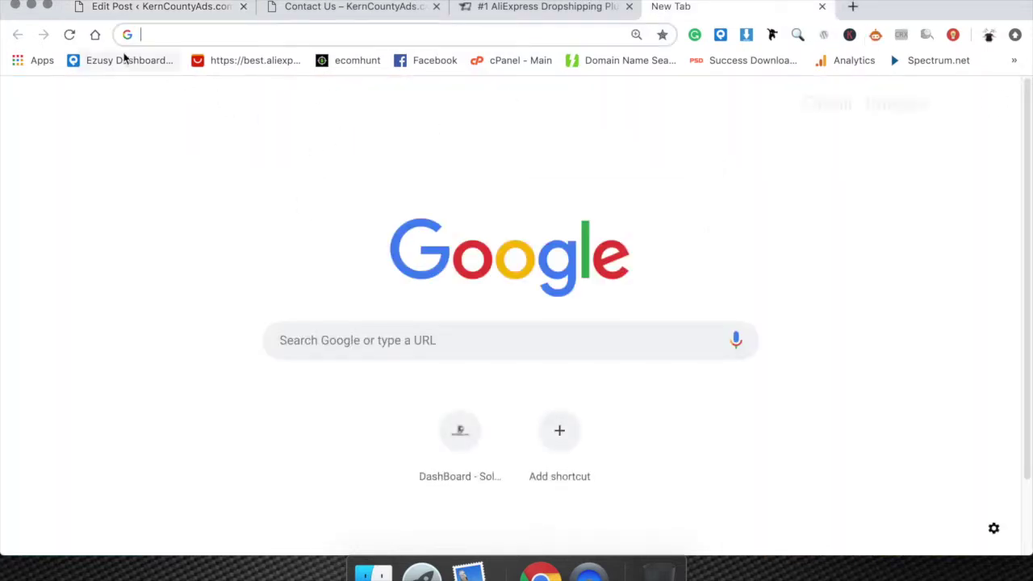
pyautogui.click(326, 344)
pyautogui.write('dogs')
pyautogui.press('Return')
pyautogui.scroll(-5, 335, 347)
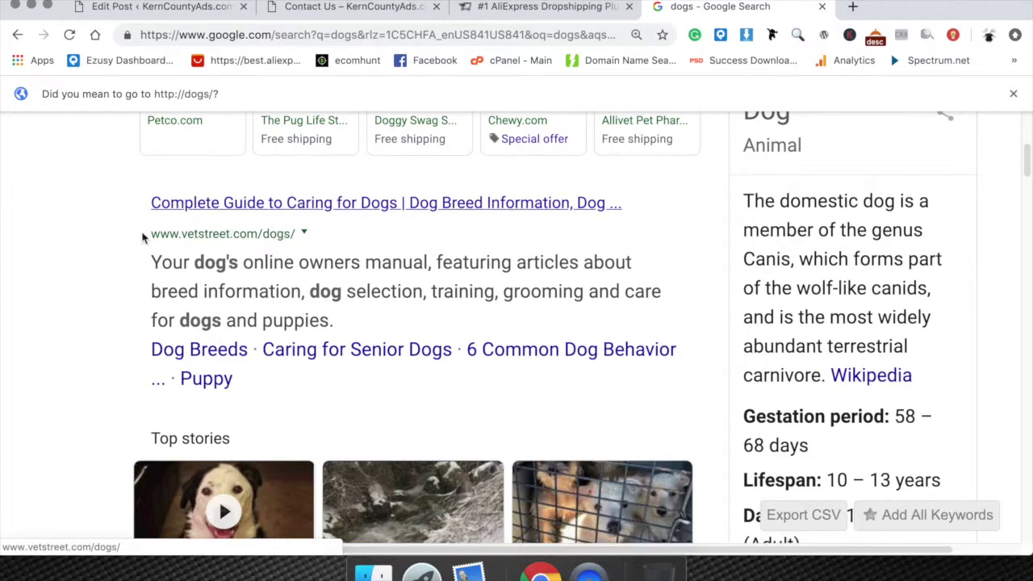
# Examine how titles, URLs and descriptions are laid out in the dogs search results, including the Wikipedia and Petfinder entries.
pyautogui.moveTo(151, 261); pyautogui.dragTo(347, 325)
pyautogui.click(347, 324)
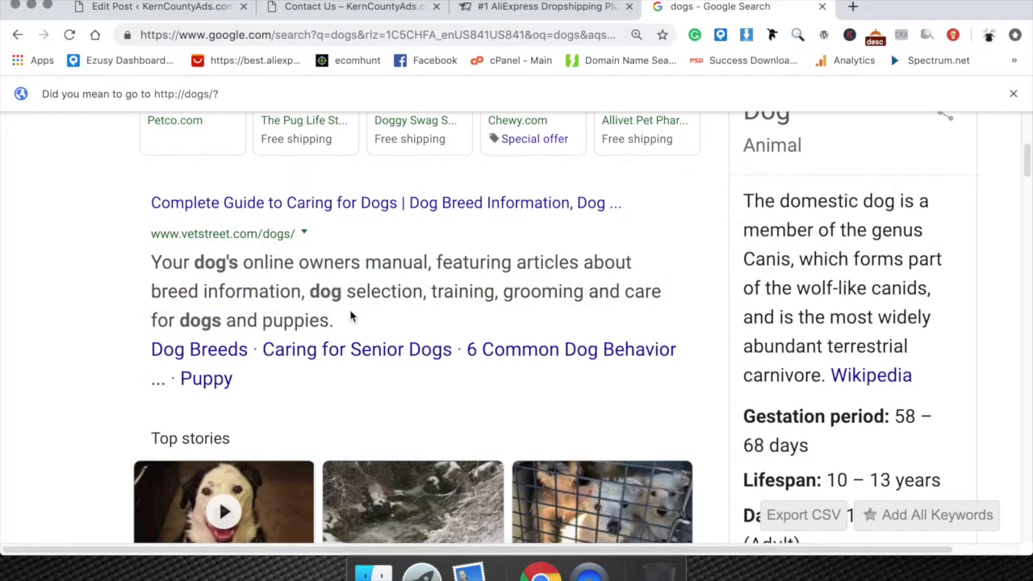
pyautogui.scroll(-8, 350, 323)
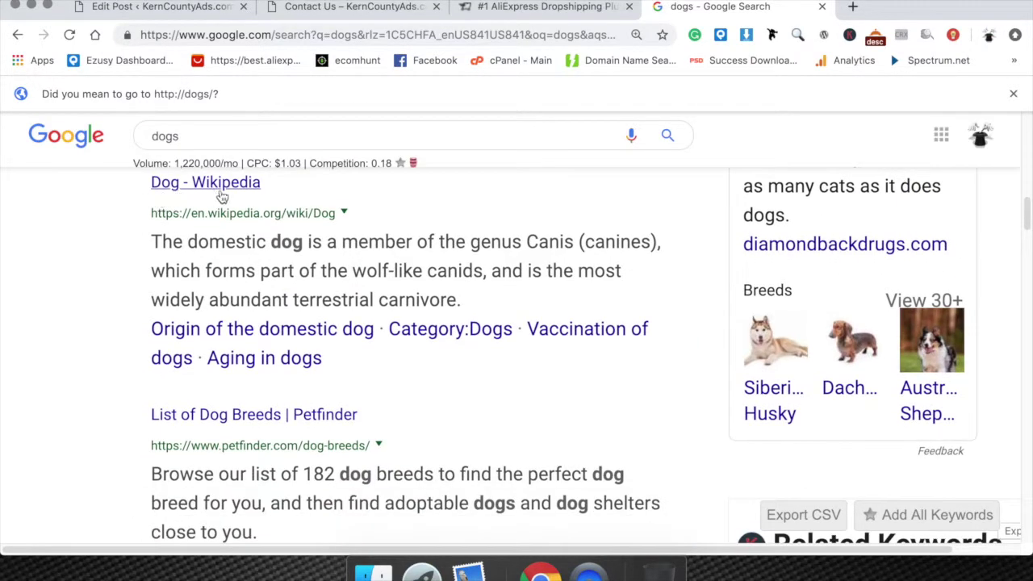
pyautogui.scroll(-2, 250, 323)
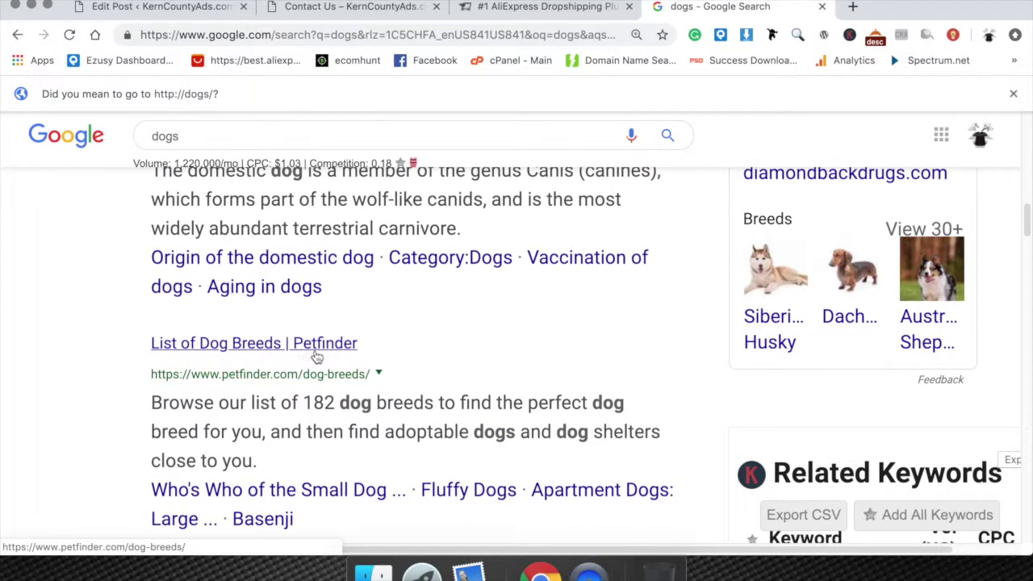
pyautogui.scroll(-2, 316, 353)
pyautogui.moveTo(151, 317); pyautogui.dragTo(381, 369)
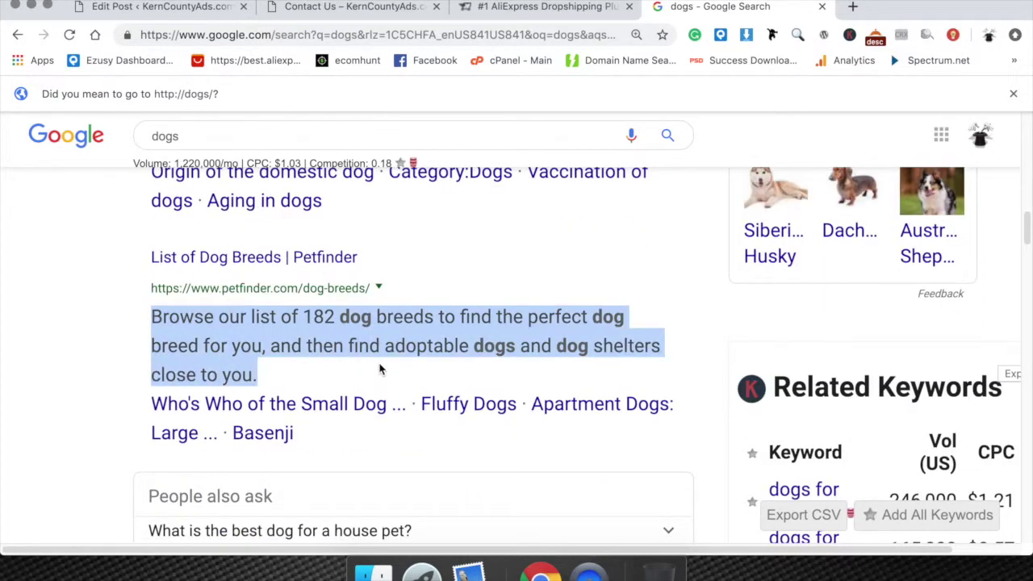
pyautogui.click(450, 347)
pyautogui.scroll(1, 305, 297)
pyautogui.moveTo(340, 320); pyautogui.dragTo(373, 322)
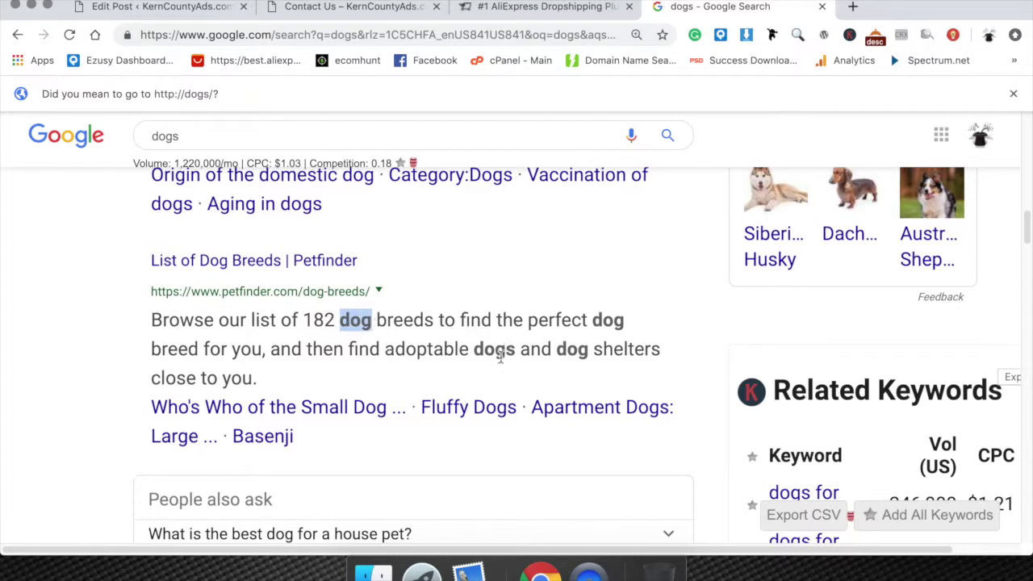
pyautogui.scroll(3, 305, 311)
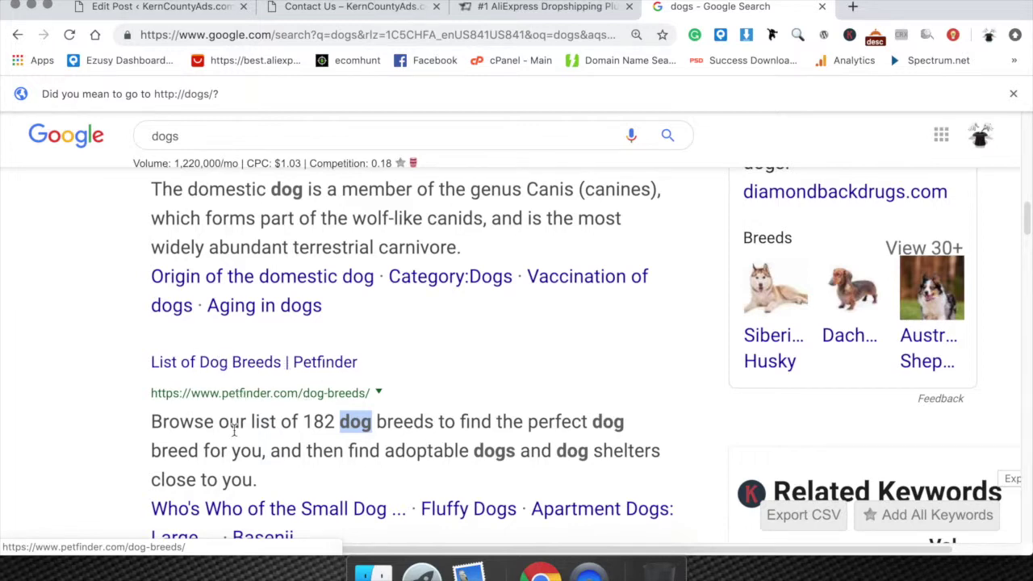
# Close the AliDropship page and return to the Dogs post's edit page.
pyautogui.click(532, 8)
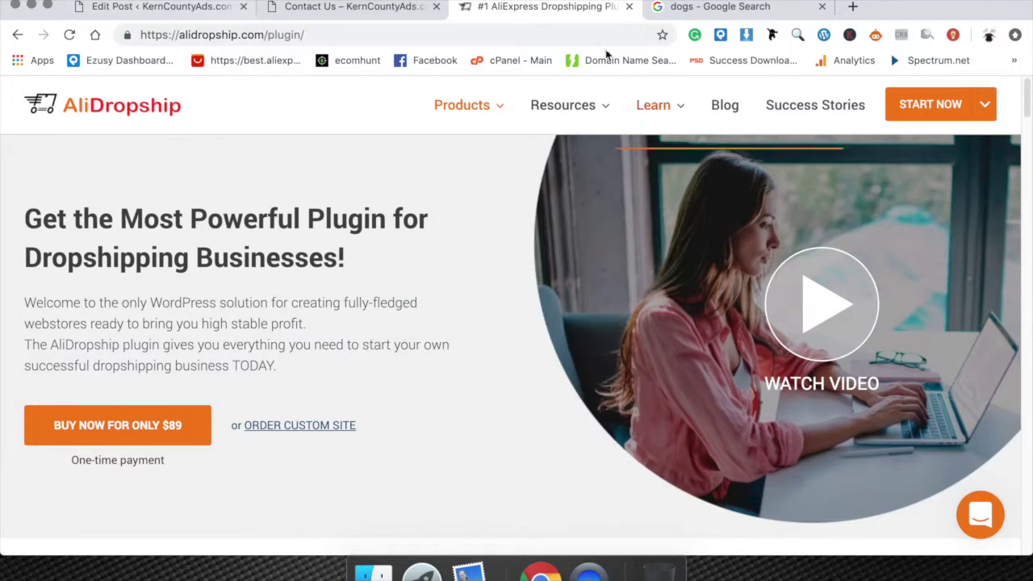
pyautogui.press('super+w')
pyautogui.click(184, 8)
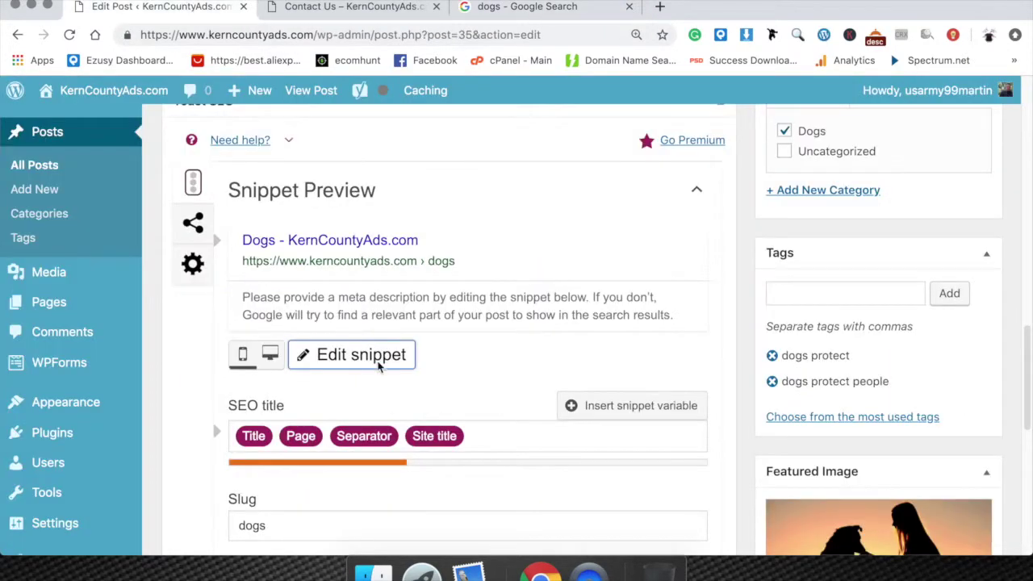
pyautogui.scroll(3, 378, 327)
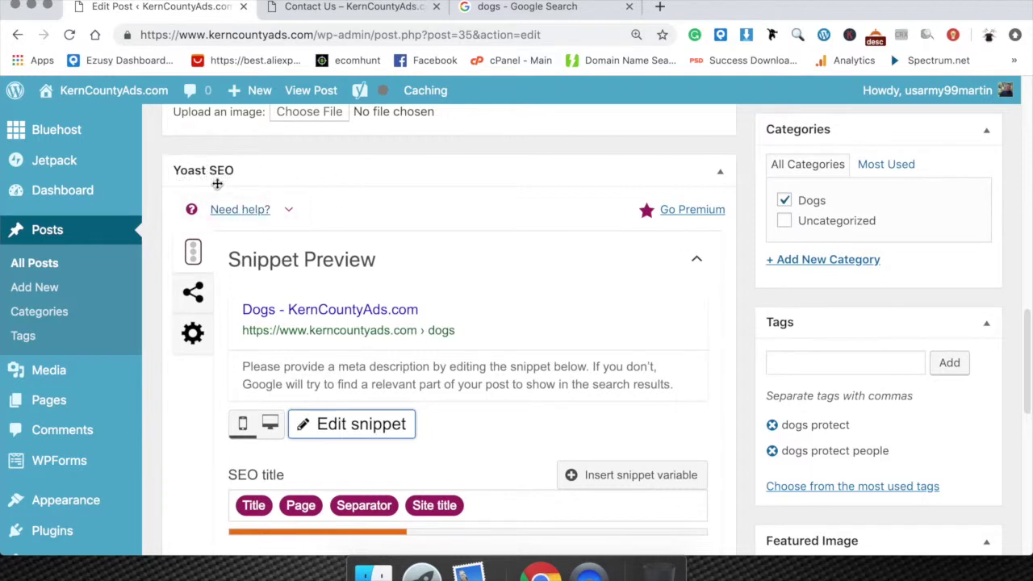
pyautogui.scroll(-1, 215, 280)
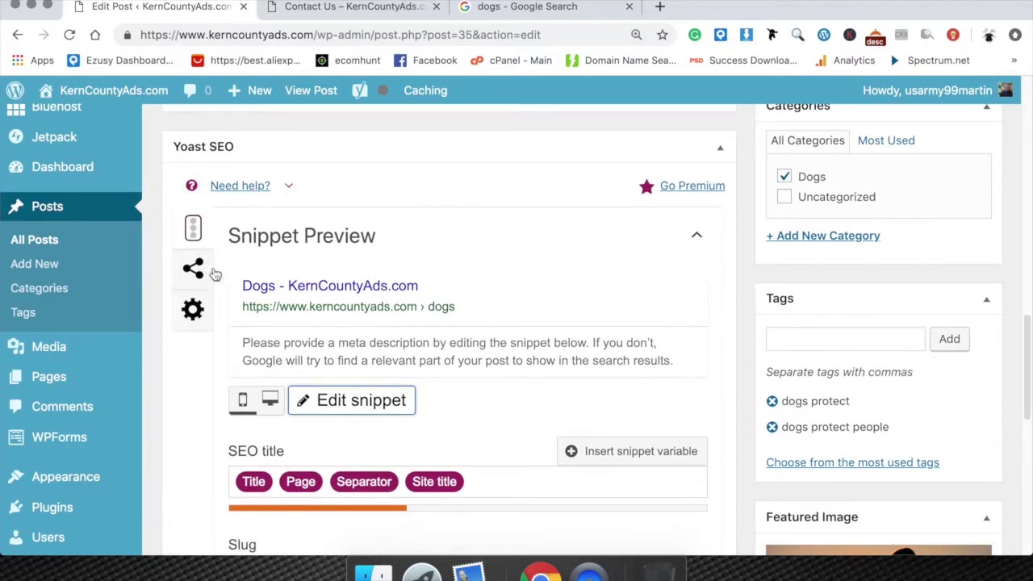
pyautogui.click(373, 411)
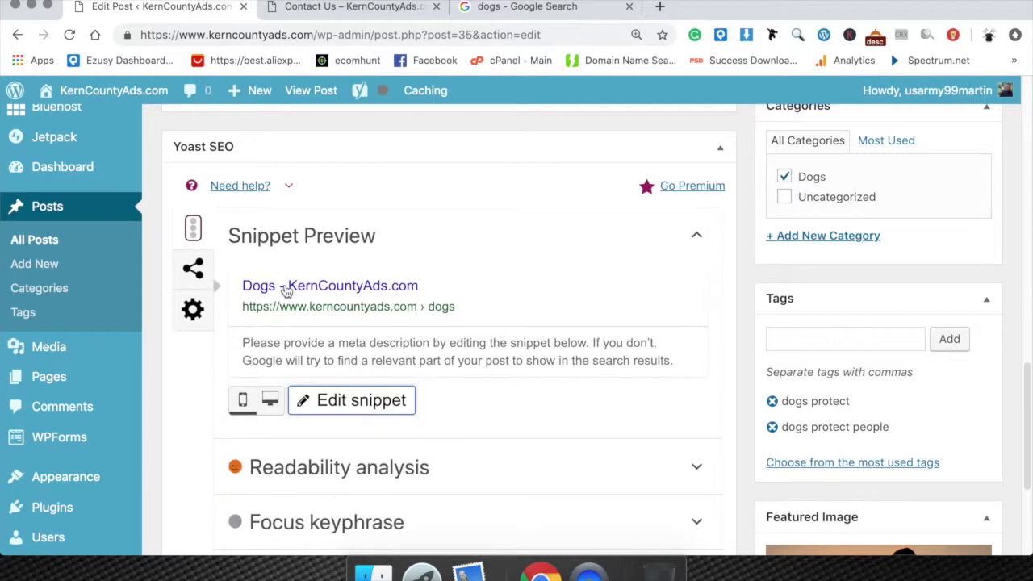
pyautogui.click(379, 412)
# Remove the Page, Separator and Site title variables from the SEO title, keeping only the Title variable.
pyautogui.scroll(-5, 378, 412)
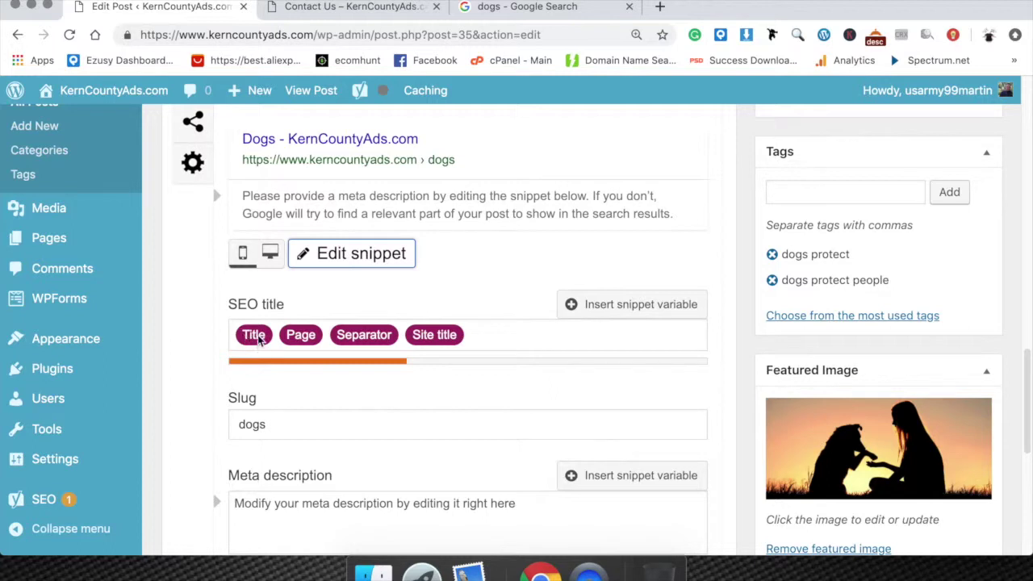
pyautogui.click(473, 333)
pyautogui.press('BackSpace')
pyautogui.press('BackSpace')
pyautogui.press('BackSpace')
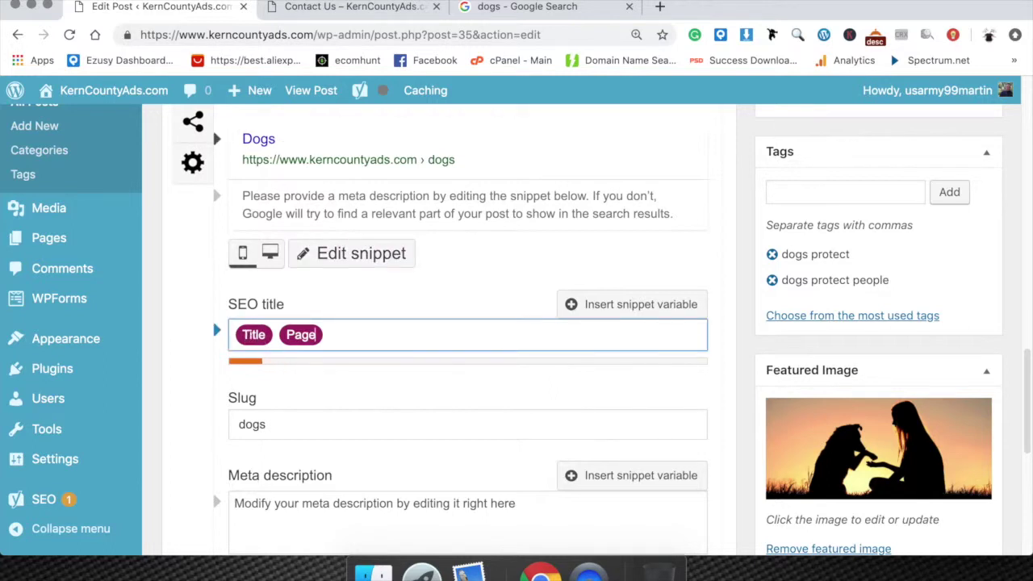
pyautogui.press('BackSpace')
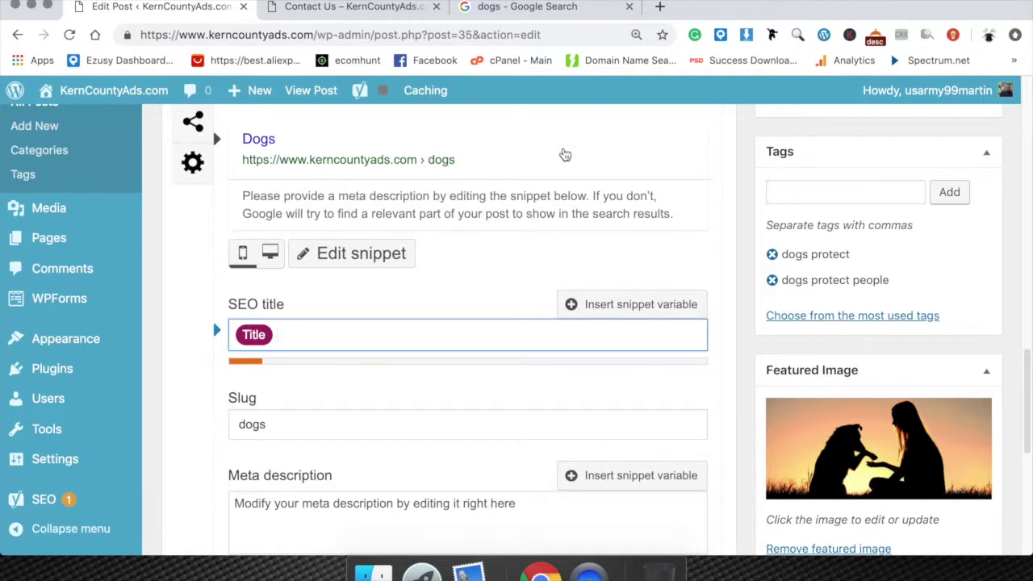
# Check the post's title, then add "- Protect people." after the Title variable in the SEO title.
pyautogui.scroll(3, 330, 349)
pyautogui.scroll(15, 282, 270)
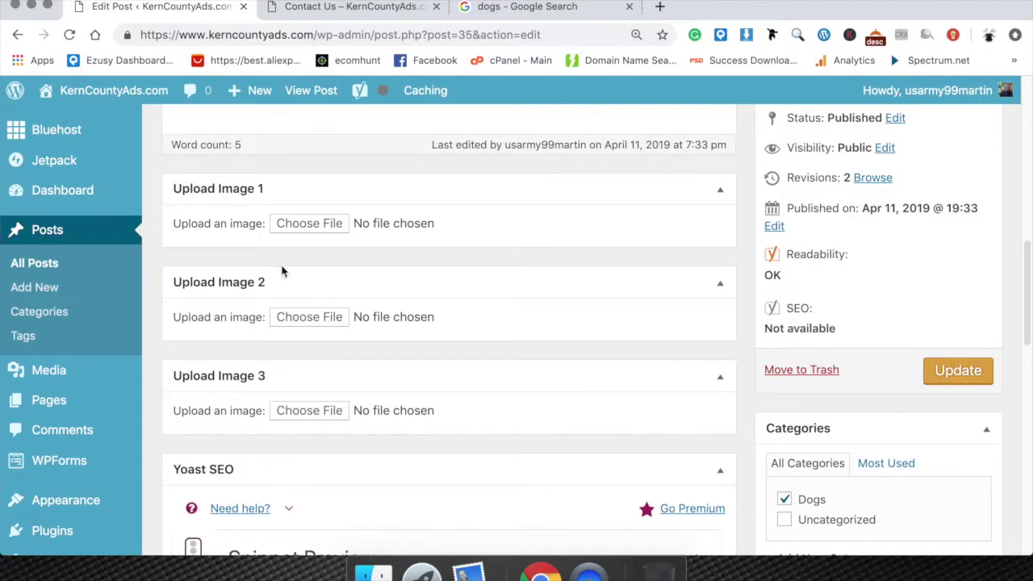
pyautogui.scroll(1, 282, 274)
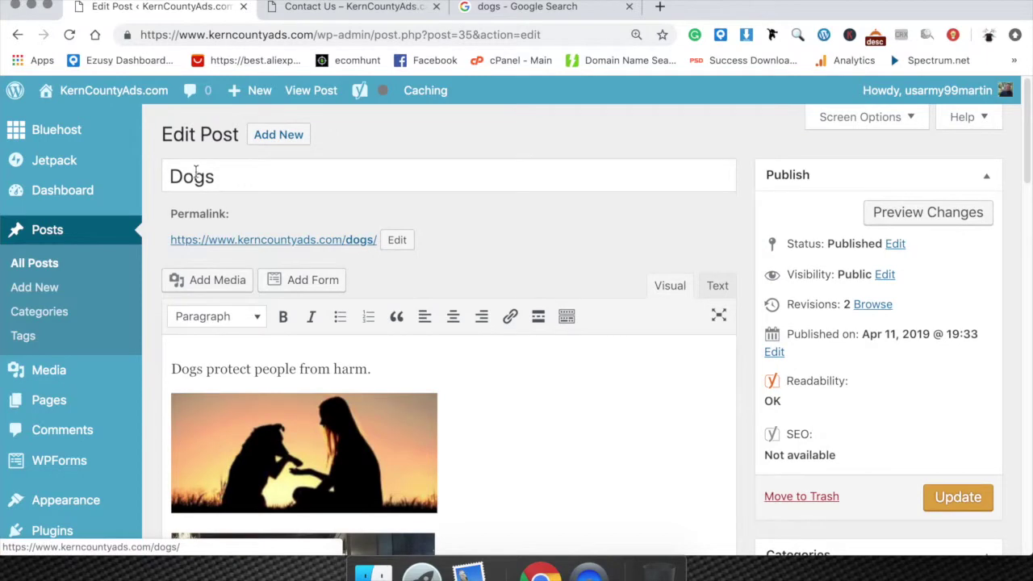
pyautogui.click(222, 177)
pyautogui.scroll(-15, 356, 348)
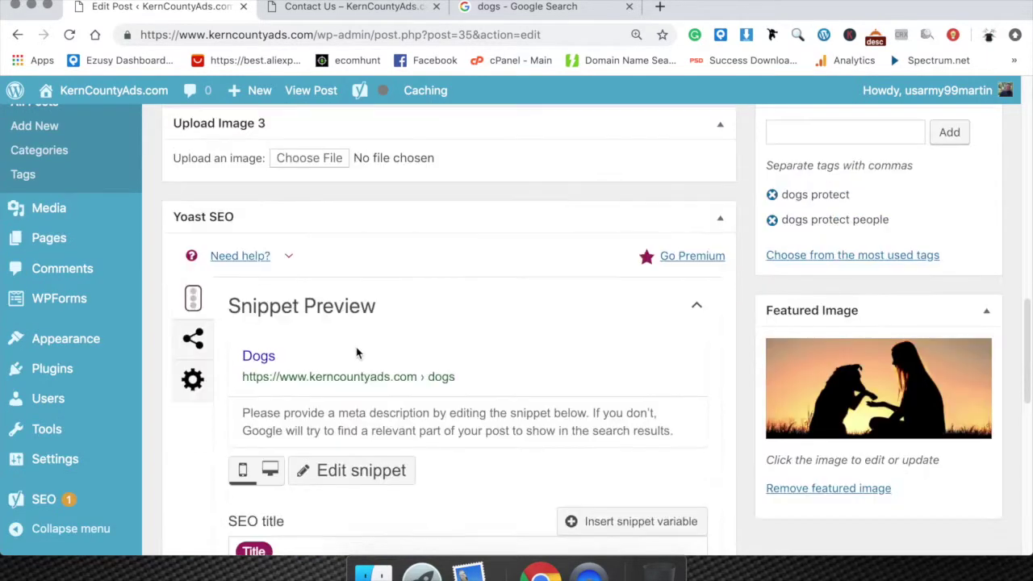
pyautogui.scroll(-1, 358, 351)
pyautogui.click(320, 359)
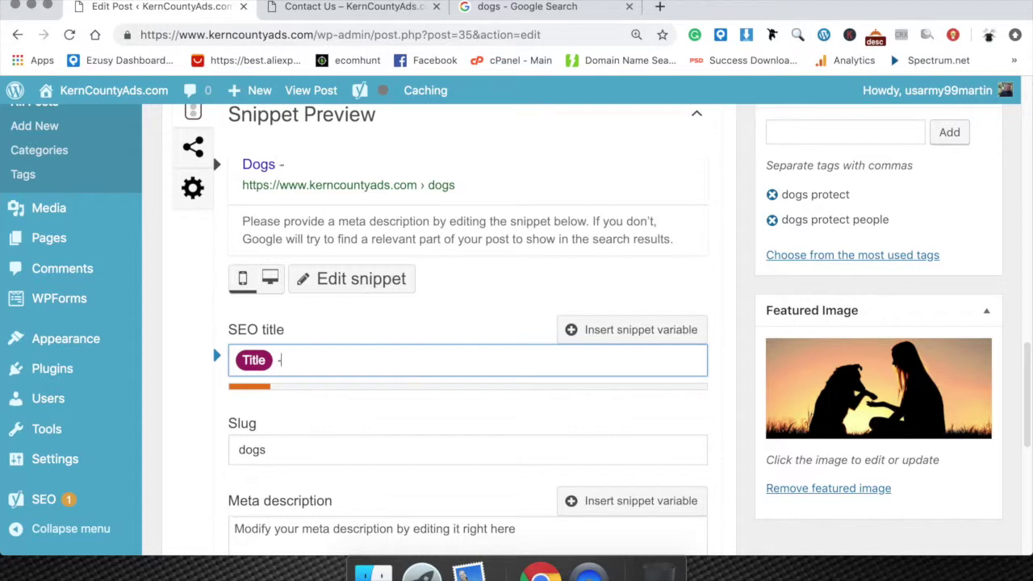
pyautogui.write('- Protect people.')
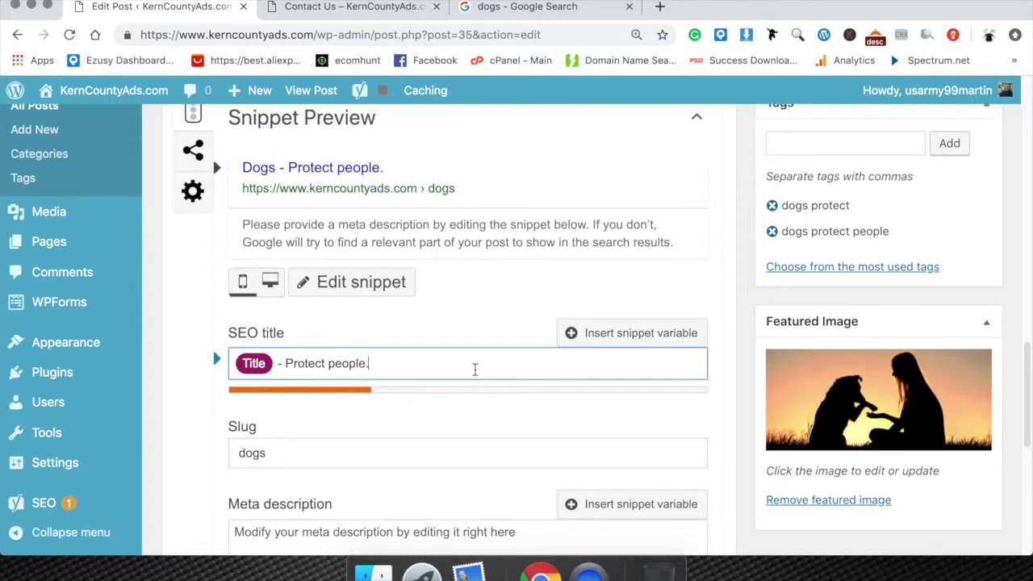
# Set the meta description to the post's opening sentence, "Dogs protect people from harm.".
pyautogui.scroll(1, 307, 234)
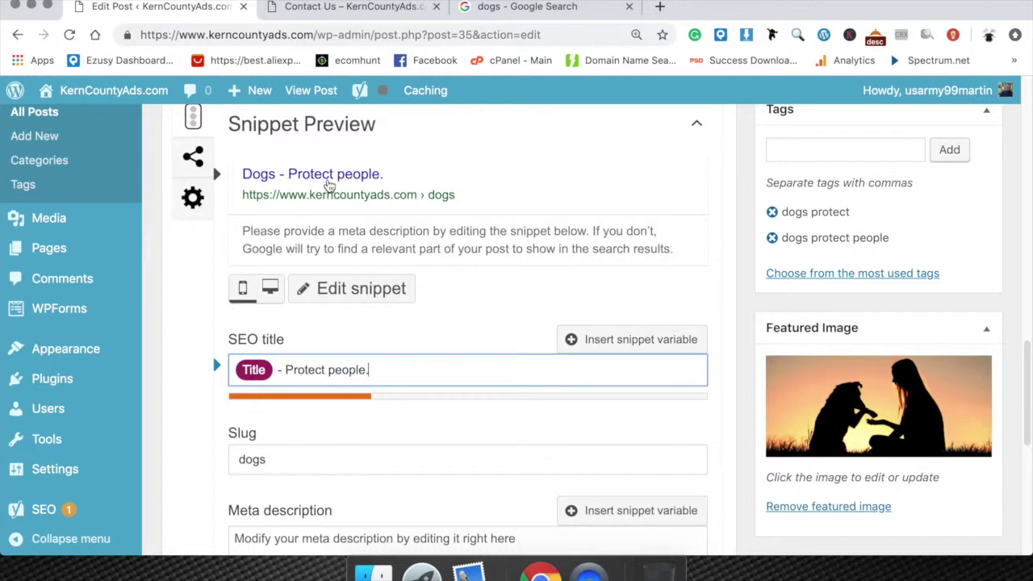
pyautogui.scroll(15, 380, 194)
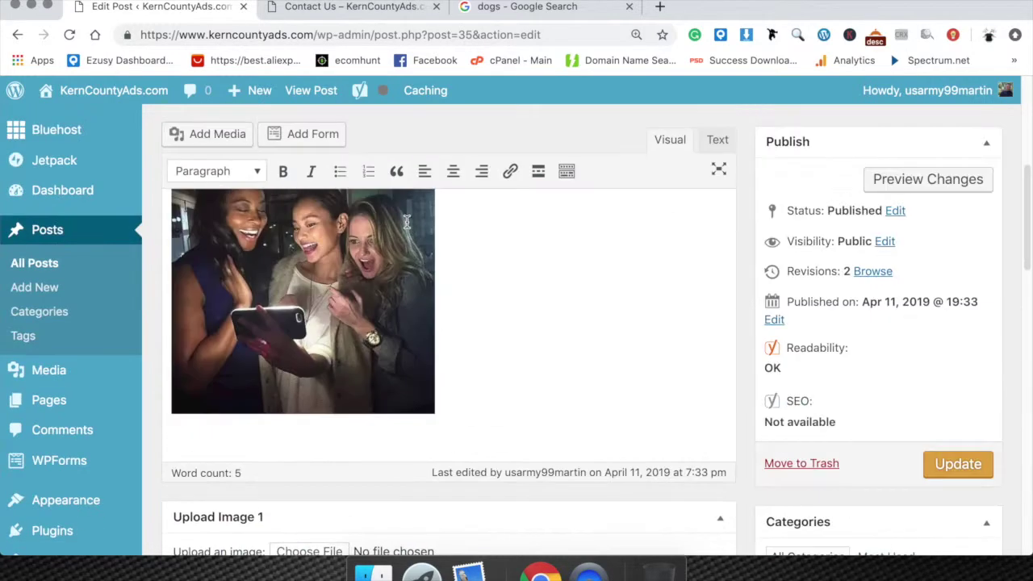
pyautogui.moveTo(175, 376); pyautogui.dragTo(394, 377)
pyautogui.click(447, 376)
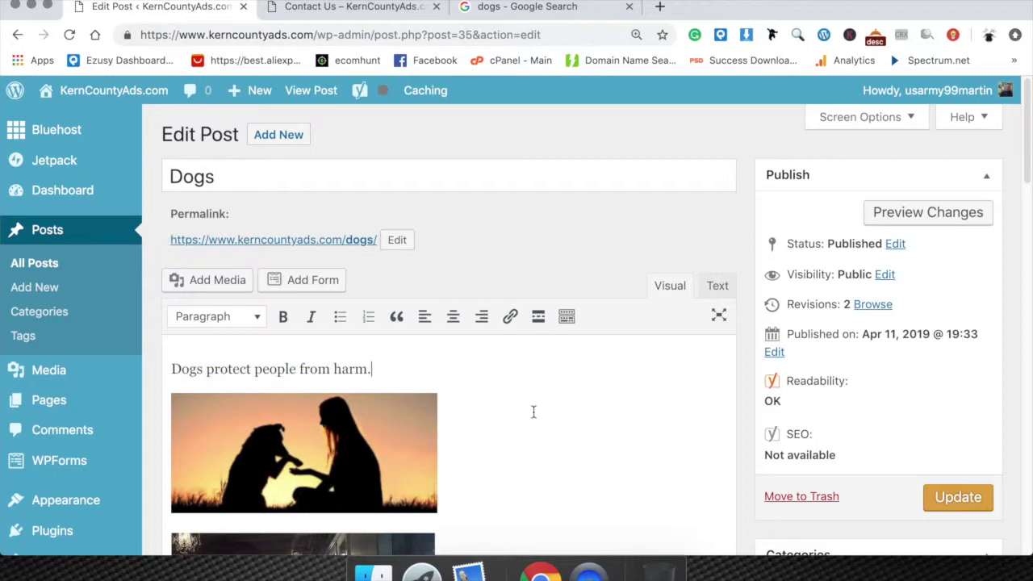
pyautogui.scroll(-12, 534, 412)
pyautogui.scroll(-4, 429, 374)
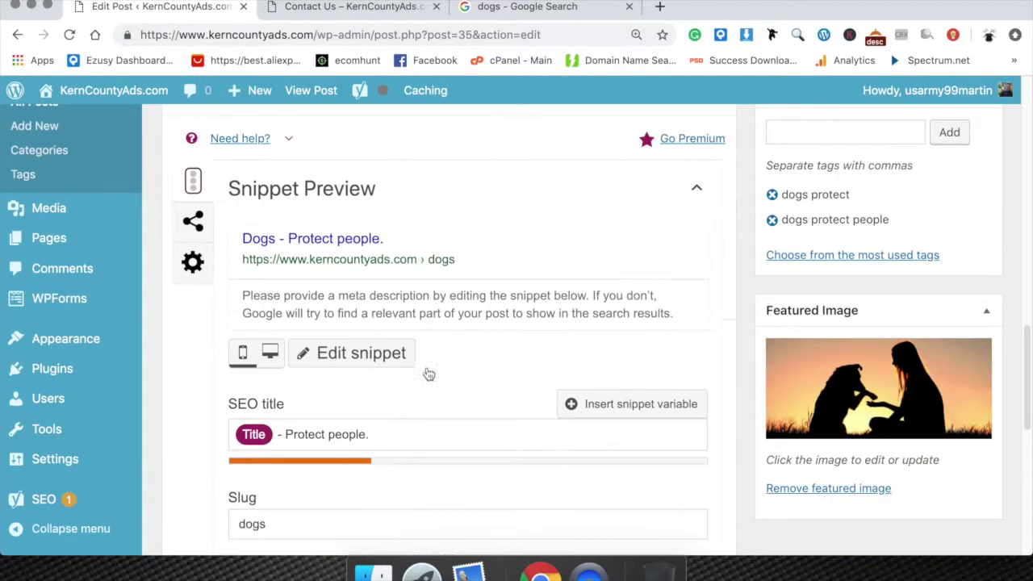
pyautogui.scroll(-2, 337, 294)
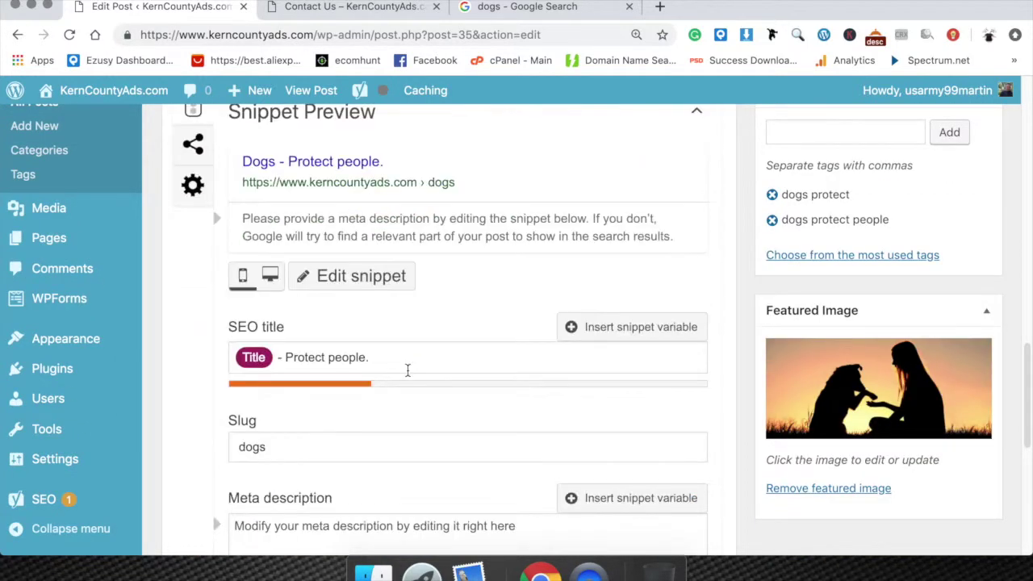
pyautogui.scroll(-2, 407, 370)
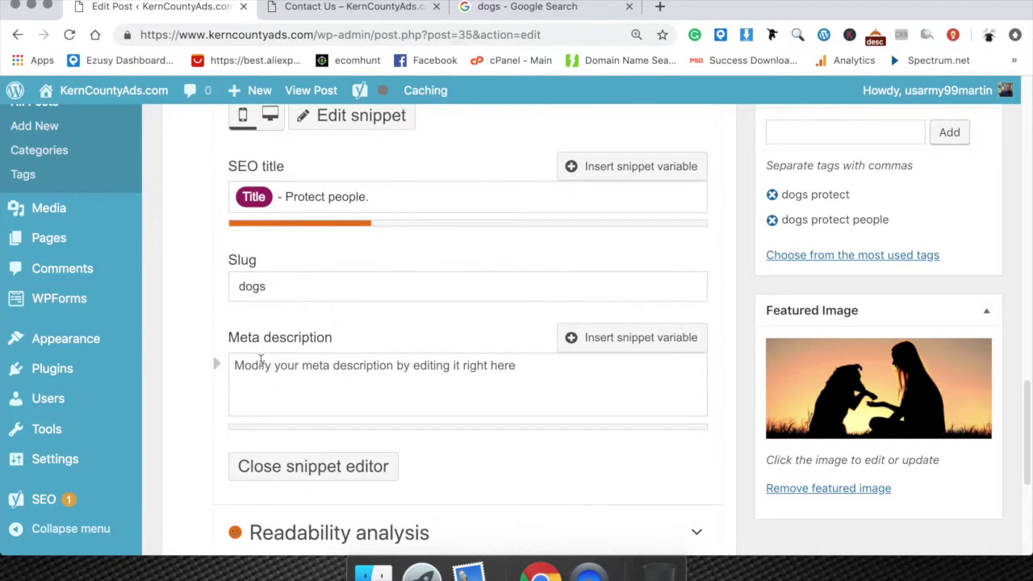
pyautogui.click(520, 369)
pyautogui.write('Dogs protect people from harm.')
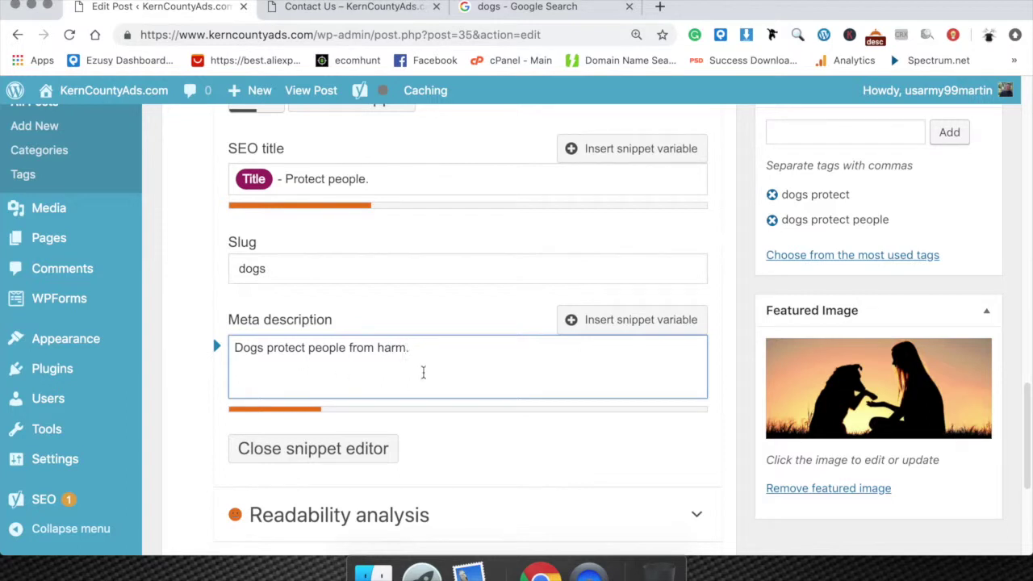
# Review the snippet preview and update the Dogs post to save its SEO title and meta description.
pyautogui.scroll(5, 424, 372)
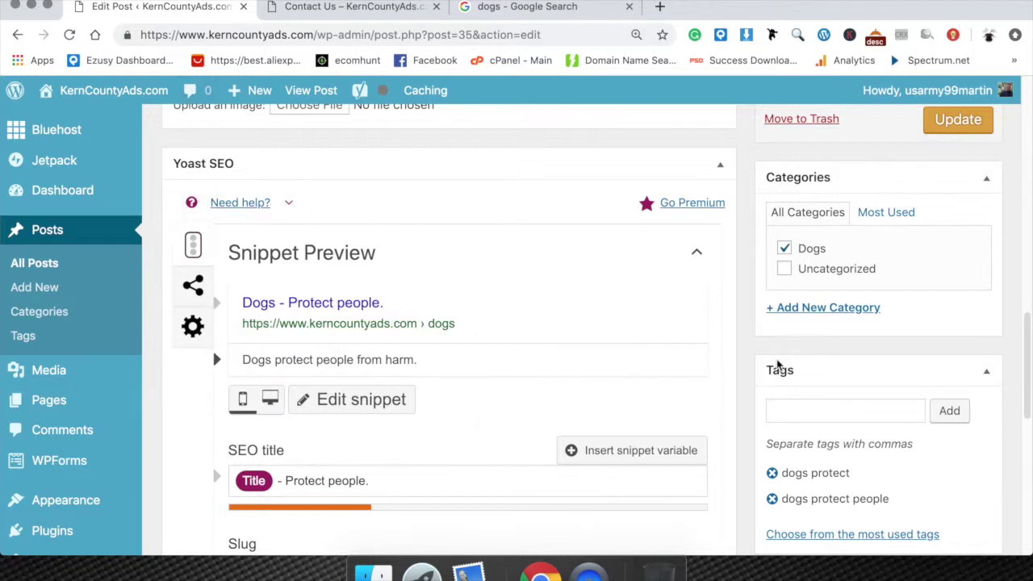
pyautogui.scroll(2, 330, 213)
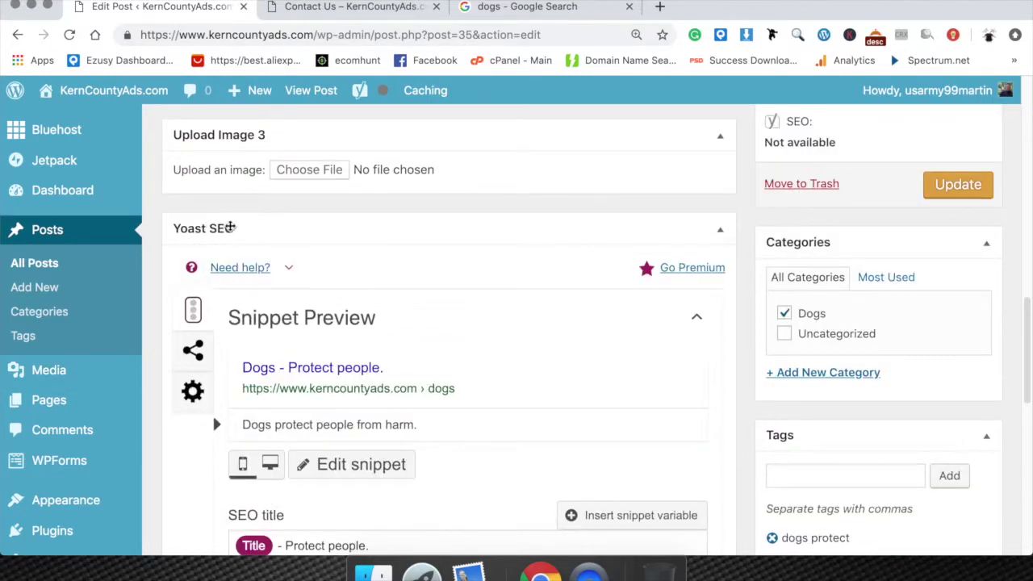
pyautogui.scroll(3, 223, 242)
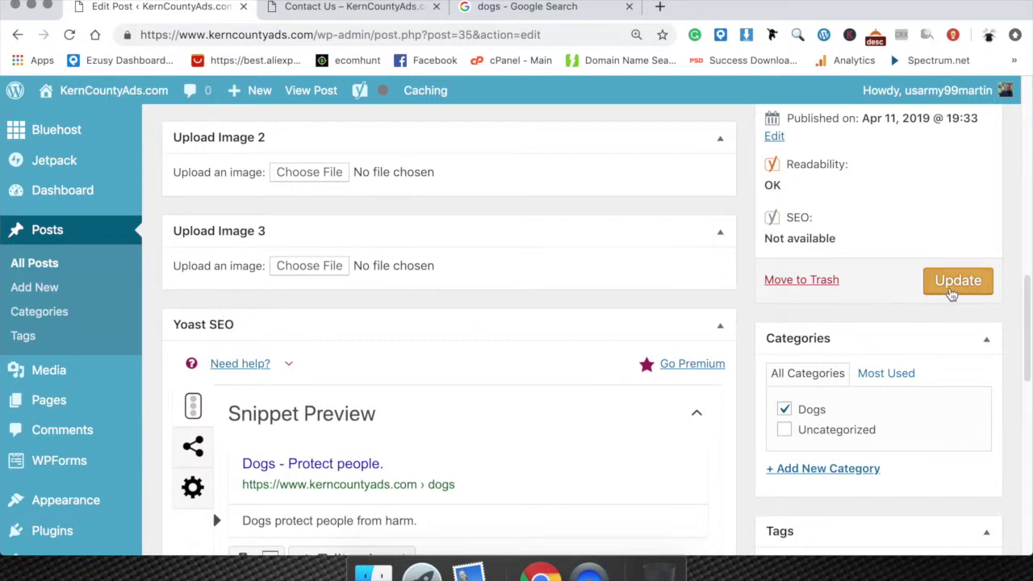
pyautogui.click(953, 288)
pyautogui.scroll(-4, 57, 404)
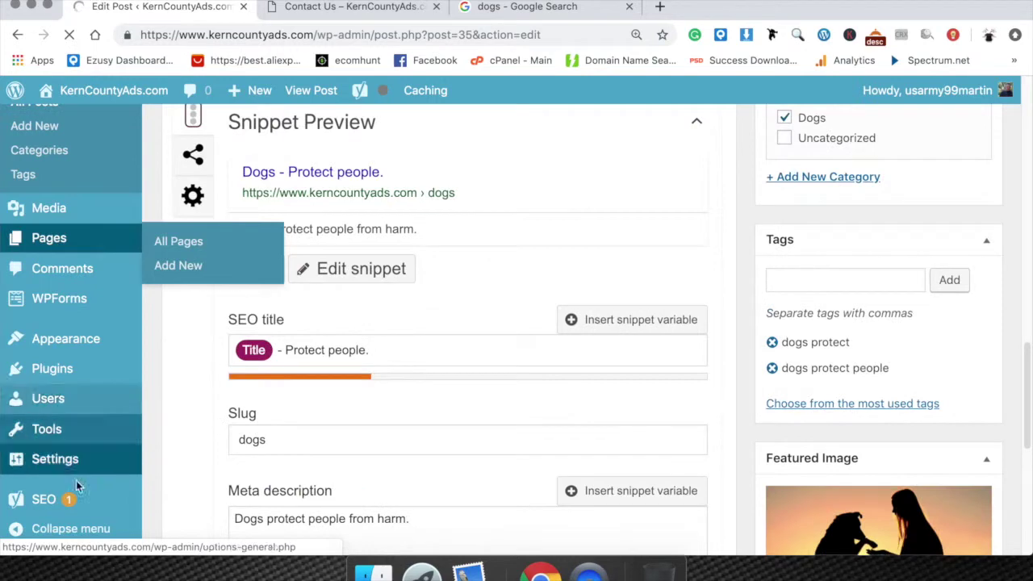
# Open the page for adding new plugins and search the plugin directory for "contact form 7".
pyautogui.scroll(-2, 61, 440)
pyautogui.moveTo(119, 500)
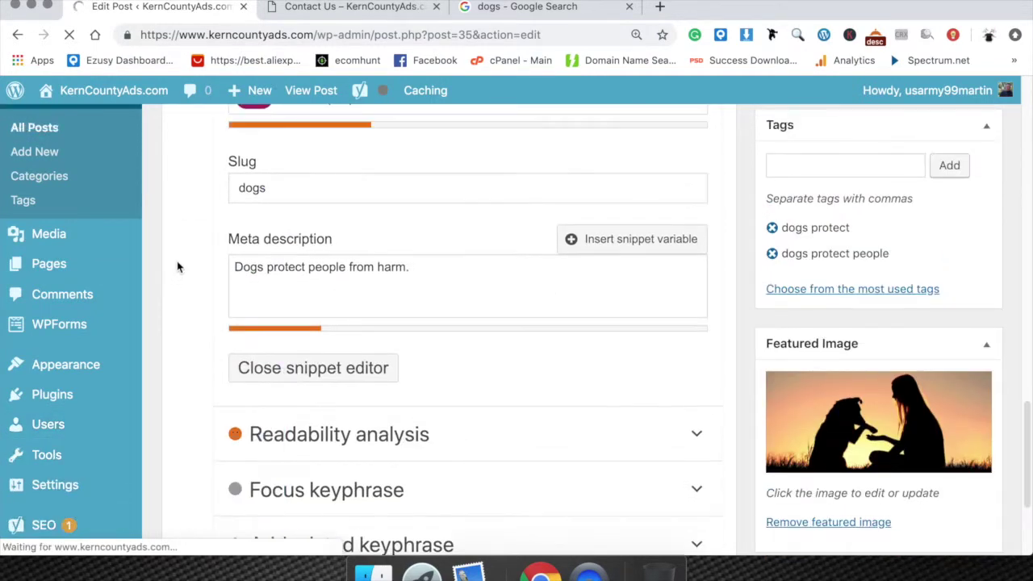
pyautogui.scroll(8, 177, 261)
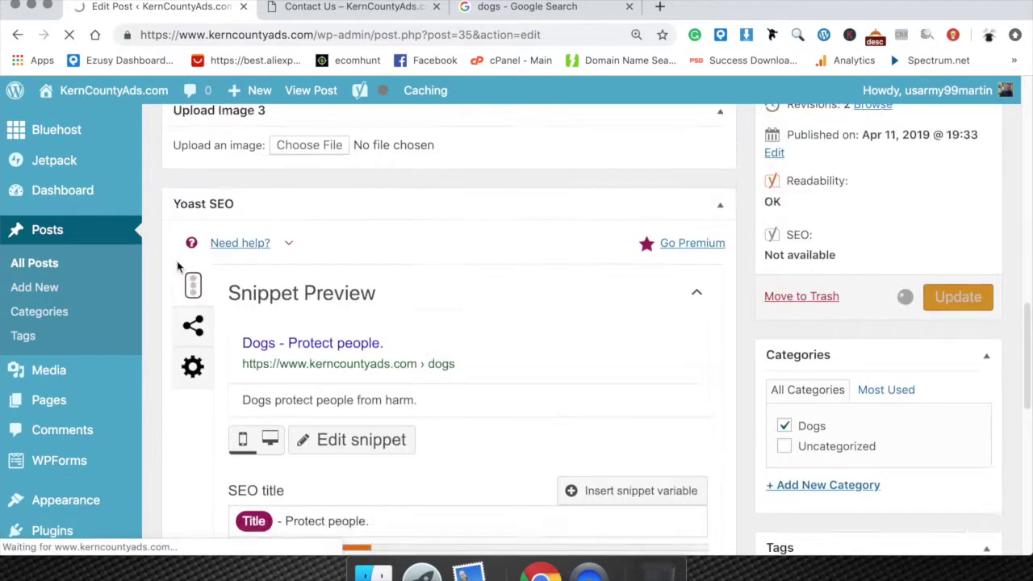
pyautogui.scroll(10, 177, 261)
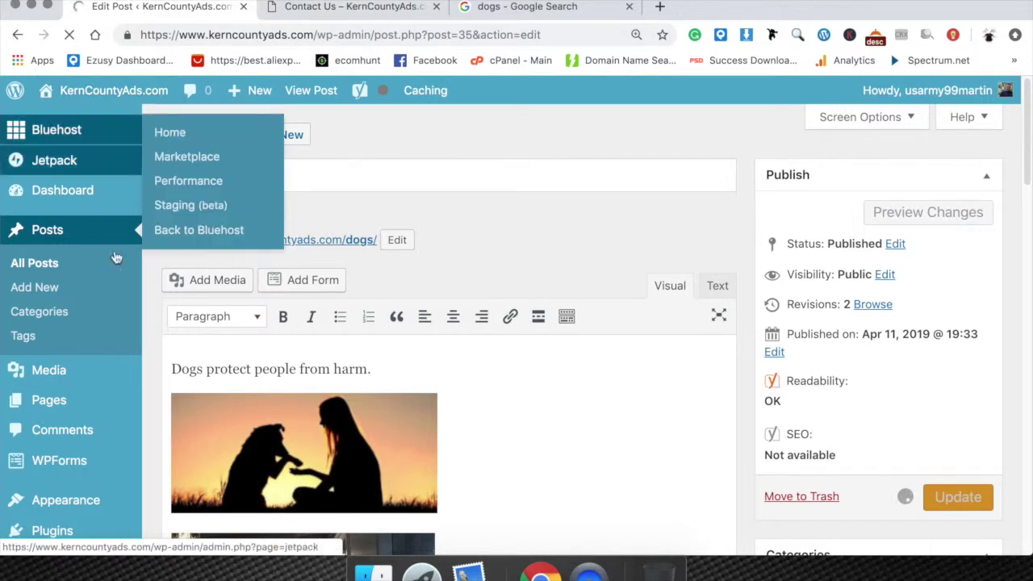
pyautogui.scroll(-3, 115, 266)
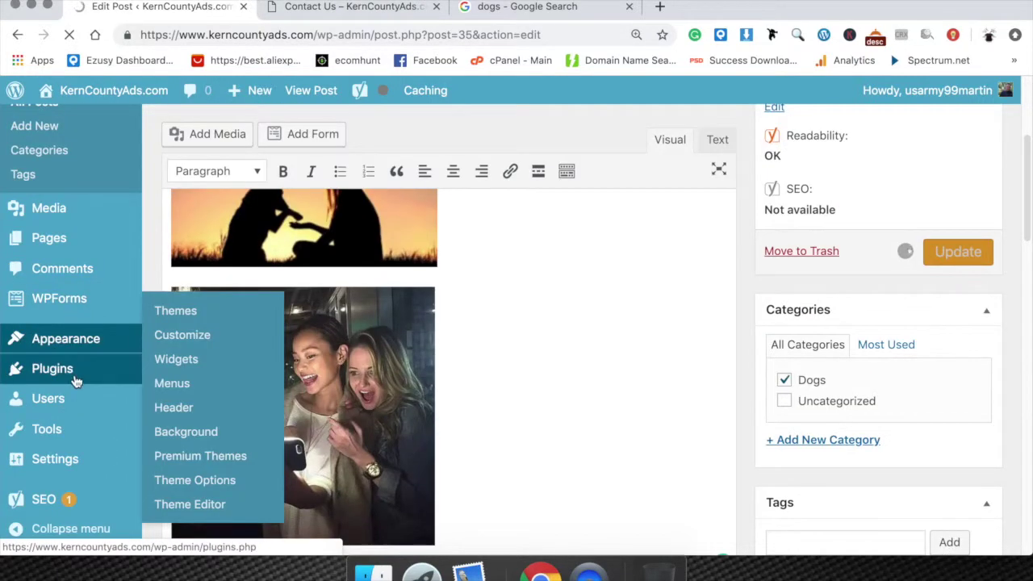
pyautogui.moveTo(77, 371)
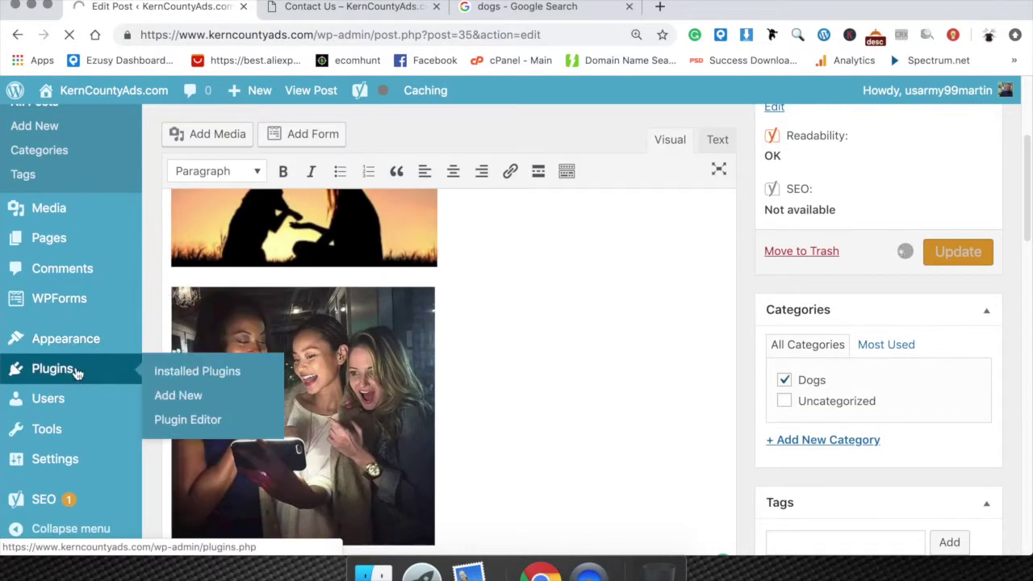
pyautogui.click(182, 396)
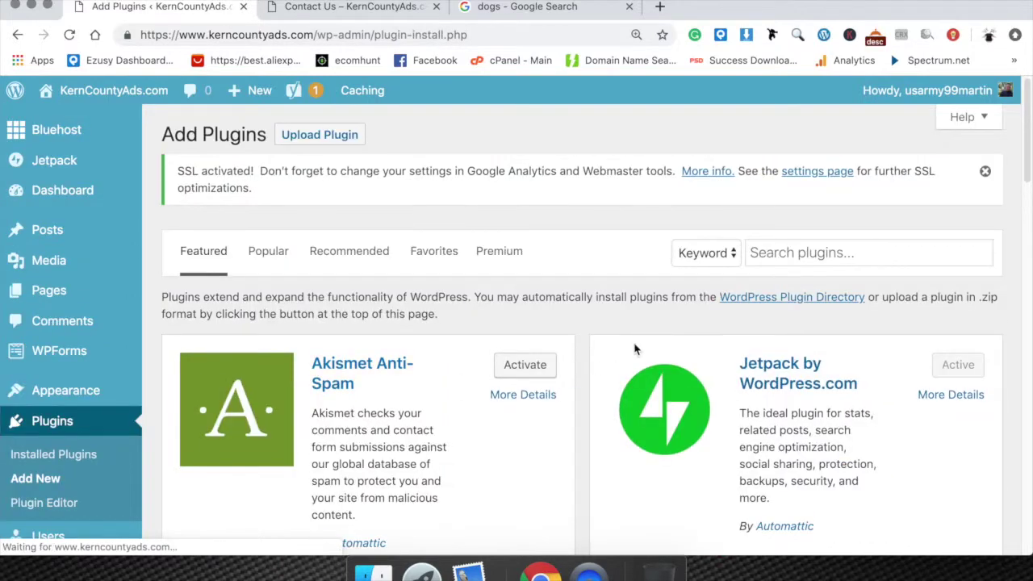
pyautogui.click(826, 255)
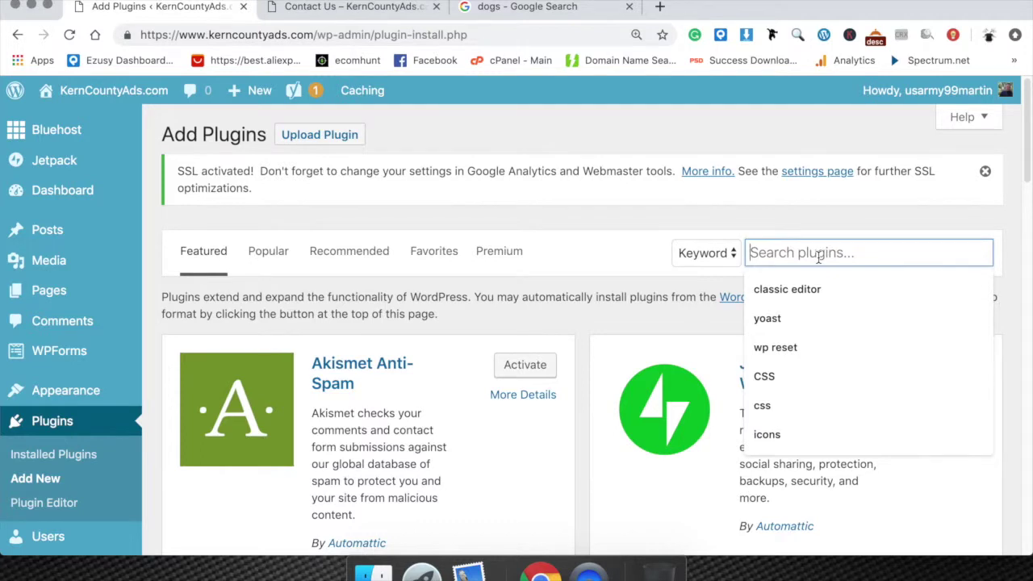
pyautogui.write('contact form 7')
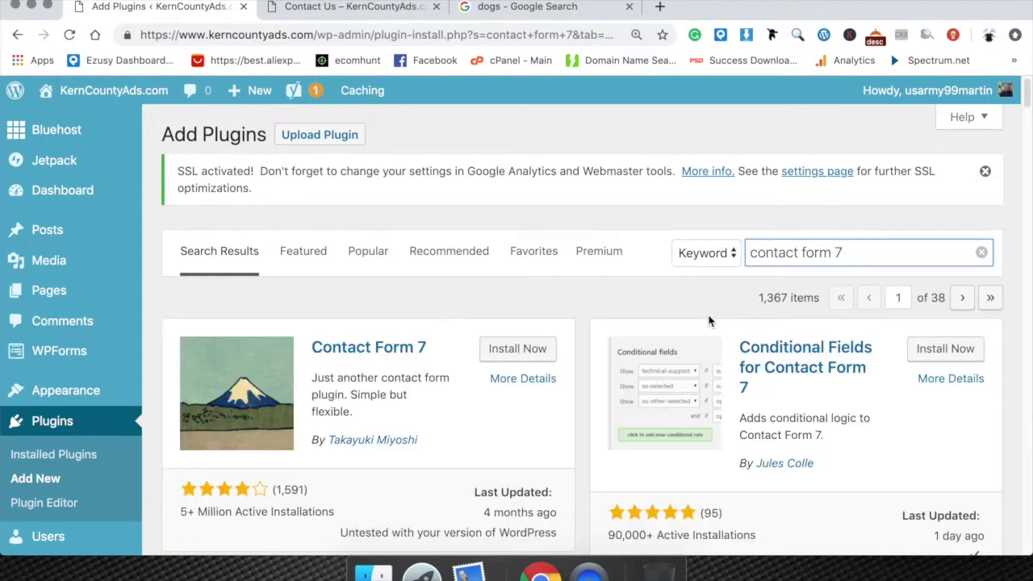
# Install and activate the Contact Form 7 plugin.
pyautogui.click(531, 349)
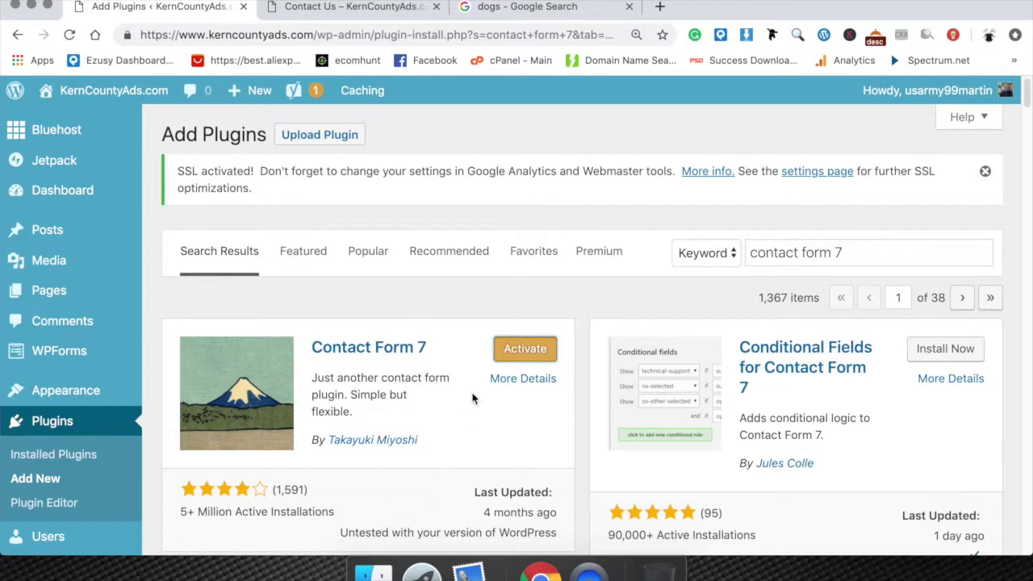
pyautogui.scroll(-2, 468, 359)
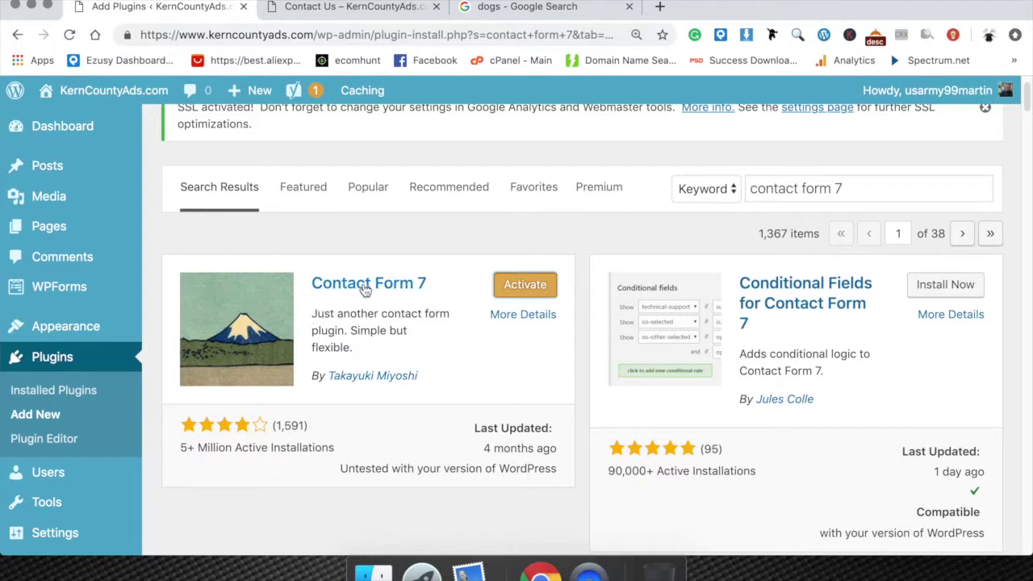
pyautogui.click(537, 286)
pyautogui.click(526, 278)
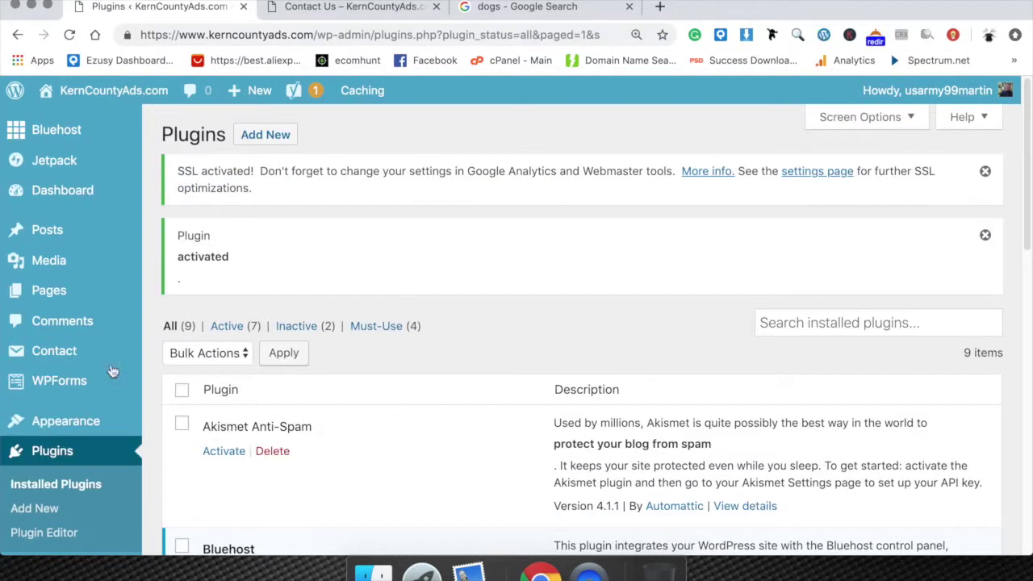
# Open the list of contact forms provided by the Contact Form 7 plugin.
pyautogui.moveTo(81, 361)
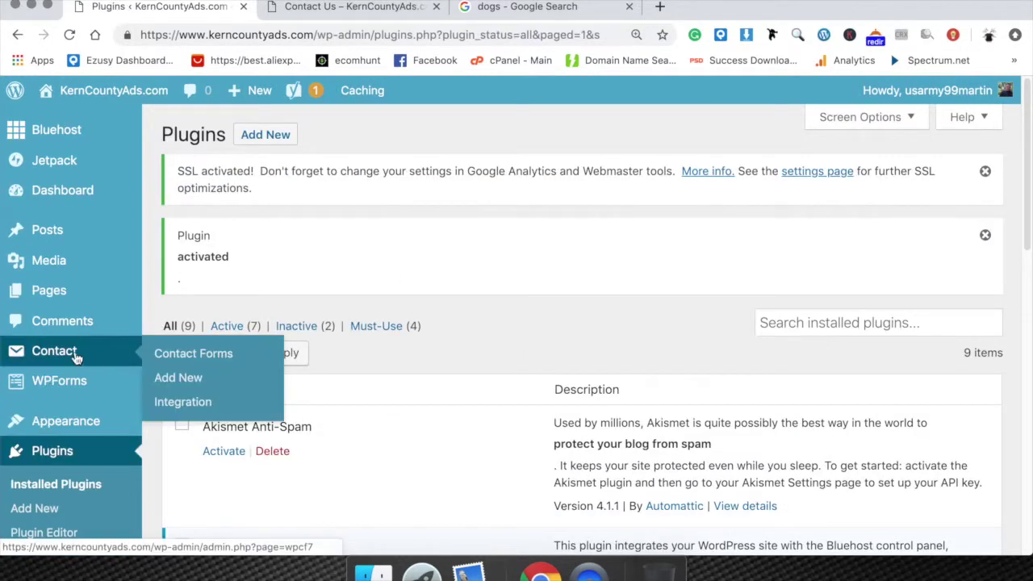
pyautogui.scroll(-3, 48, 404)
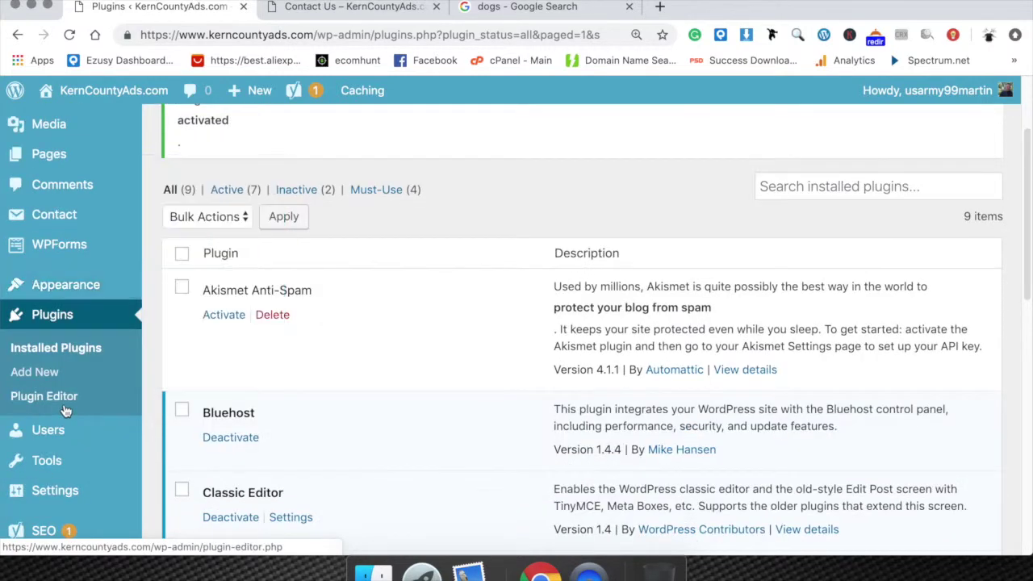
pyautogui.scroll(-6, 65, 407)
pyautogui.scroll(10, 66, 403)
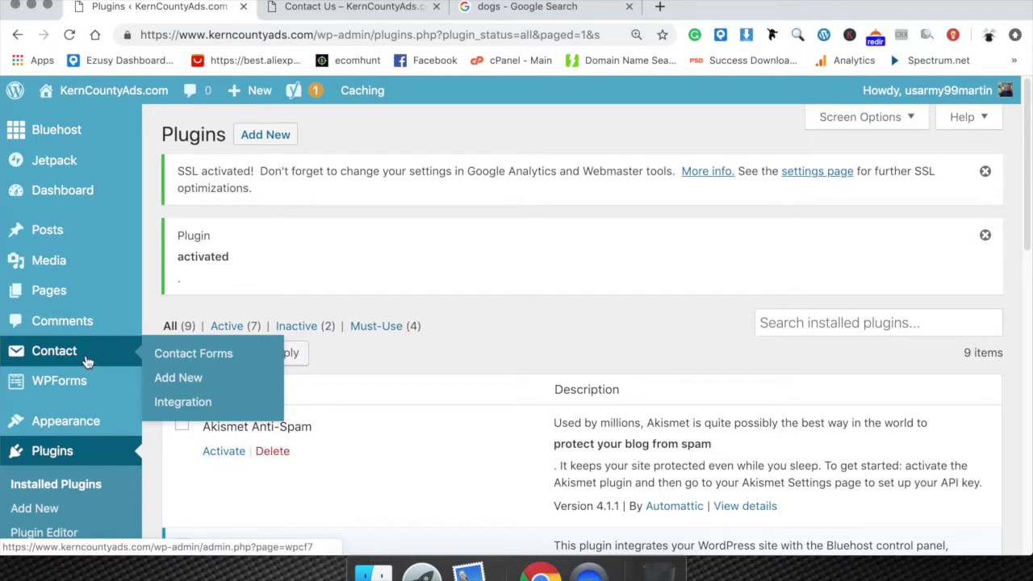
pyautogui.scroll(-2, 87, 362)
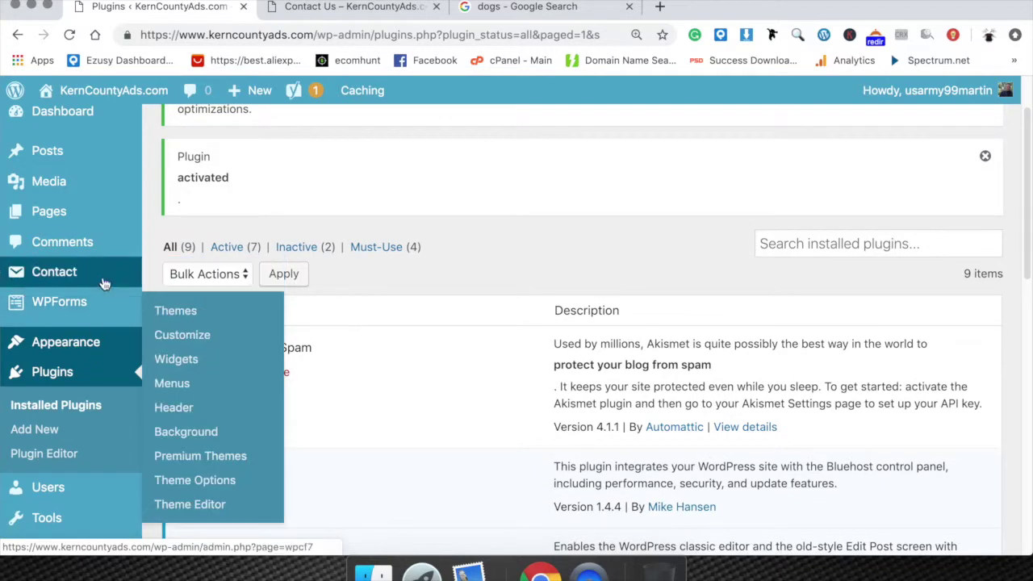
pyautogui.moveTo(102, 274)
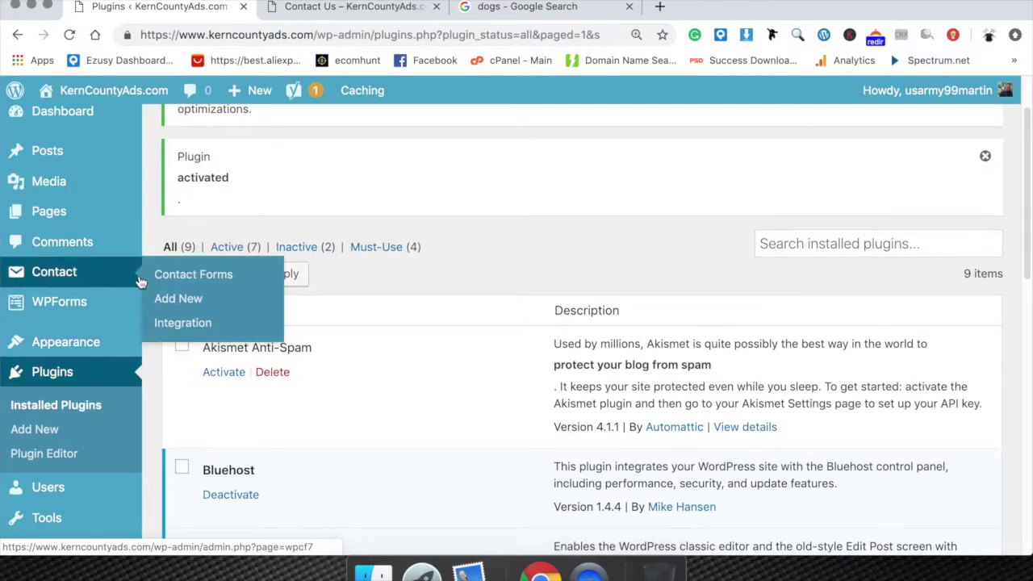
pyautogui.click(185, 274)
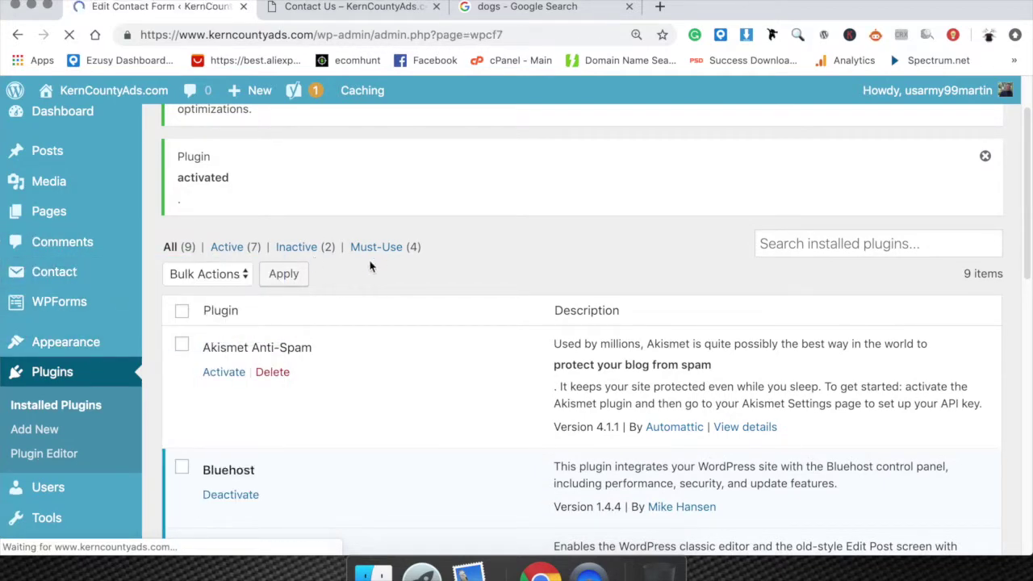
# Start a new contact form and title it "Contact Us".
pyautogui.scroll(-2, 402, 318)
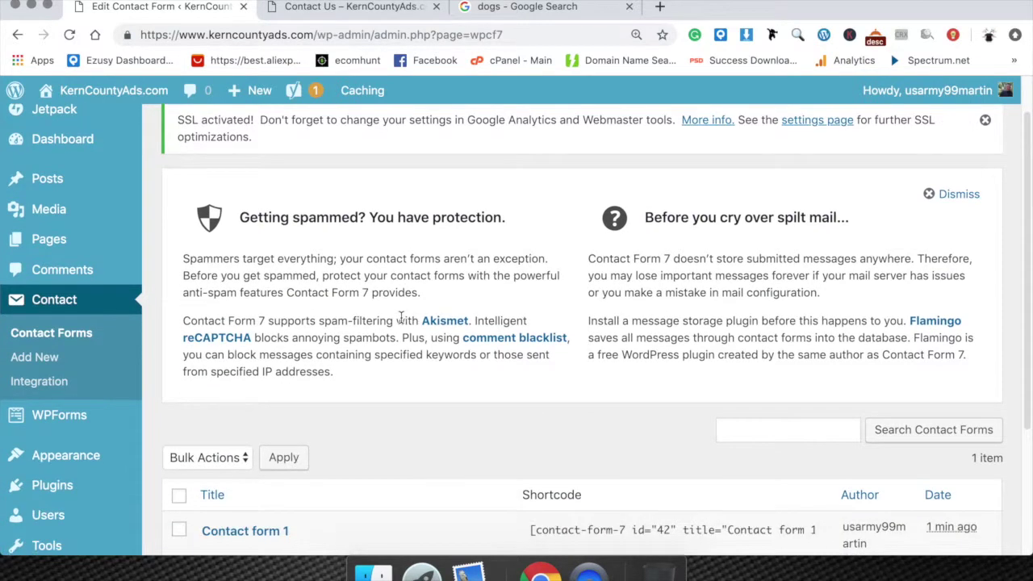
pyautogui.scroll(-5, 401, 318)
pyautogui.scroll(3, 242, 355)
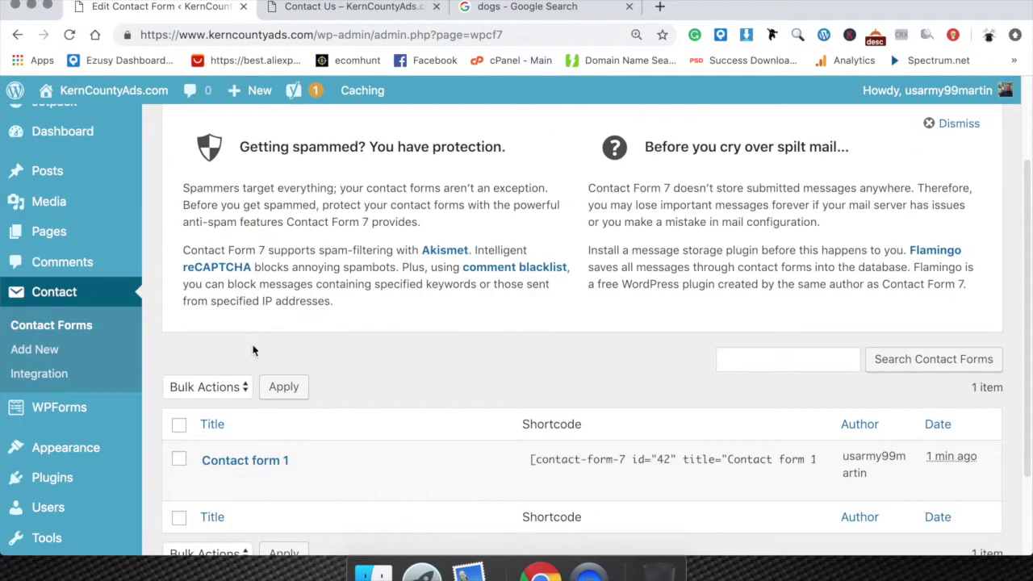
pyautogui.scroll(3, 253, 351)
pyautogui.click(321, 143)
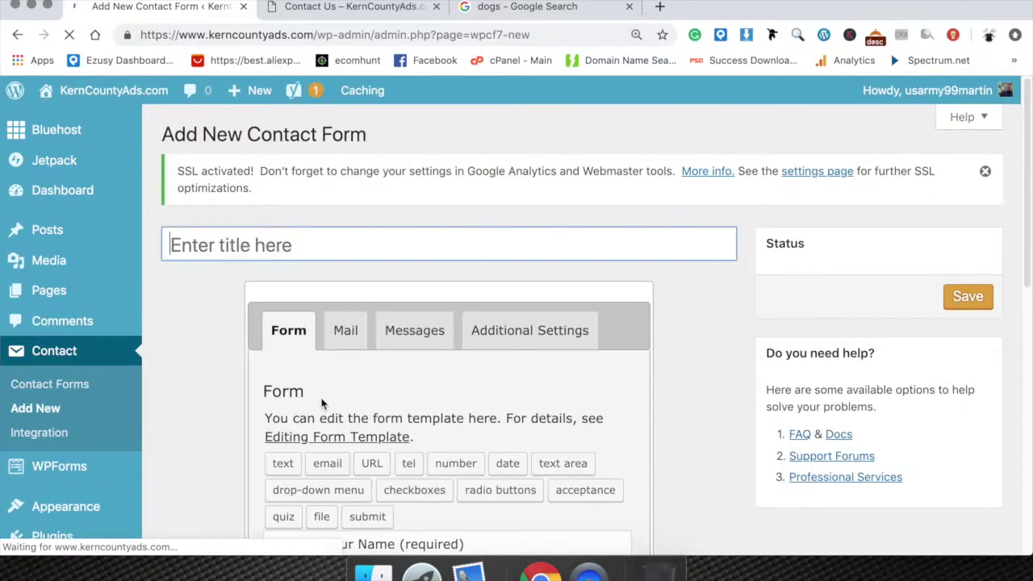
pyautogui.click(288, 240)
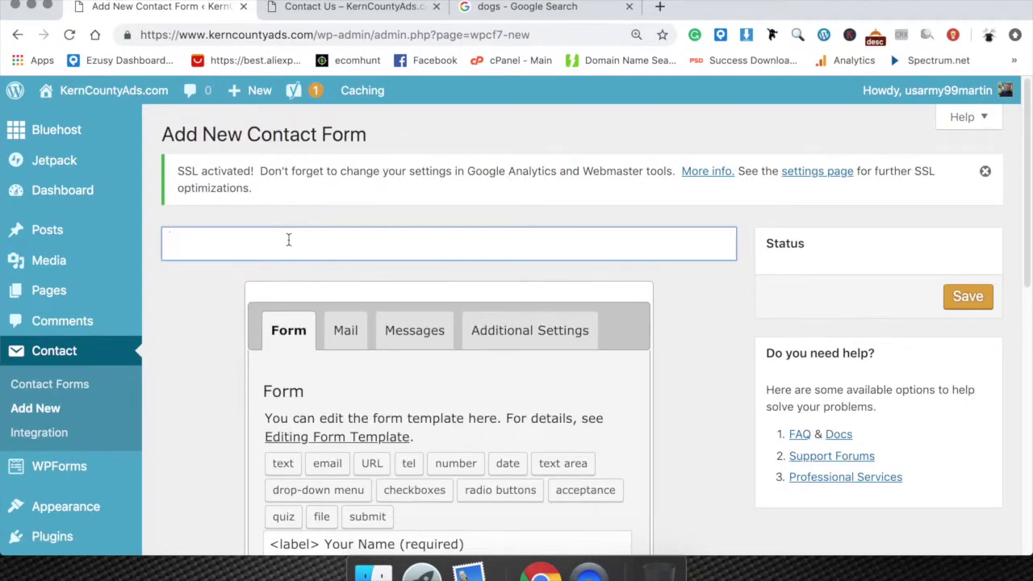
pyautogui.write('Contact Us')
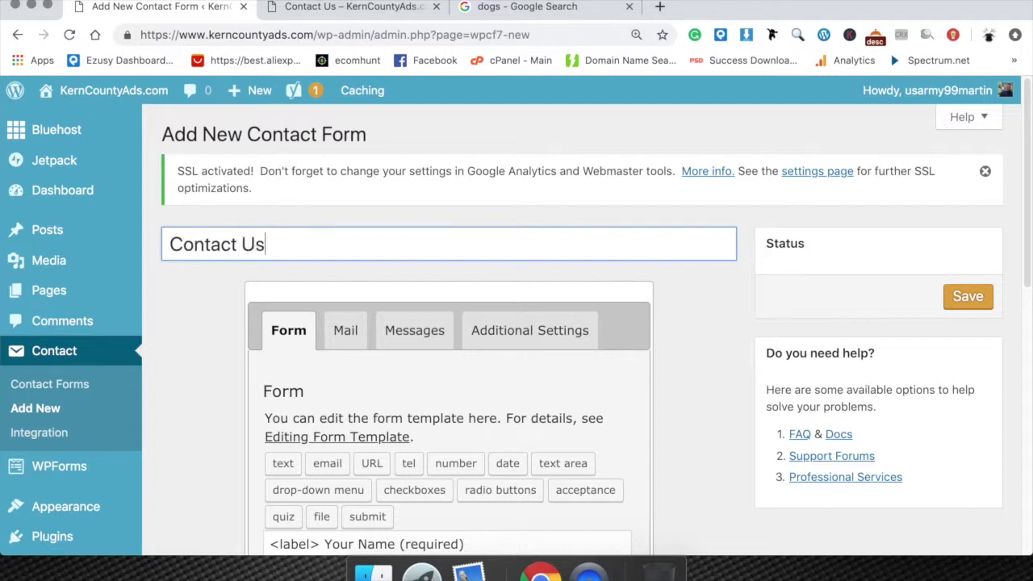
# Review the default form template with its name, email, subject and message fields, and save the Contact Us form.
pyautogui.scroll(-3, 331, 259)
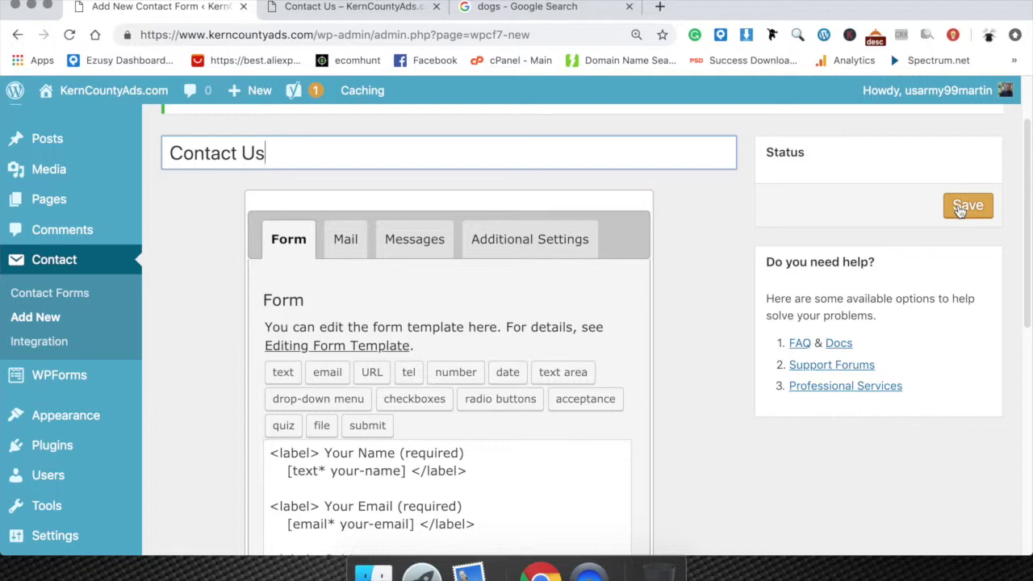
pyautogui.scroll(-5, 960, 208)
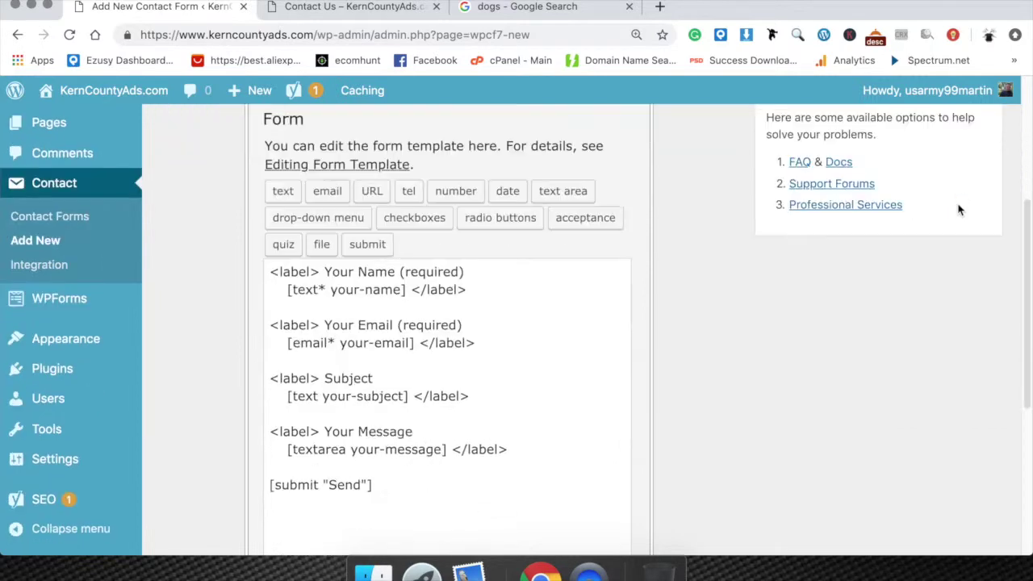
pyautogui.scroll(-4, 531, 341)
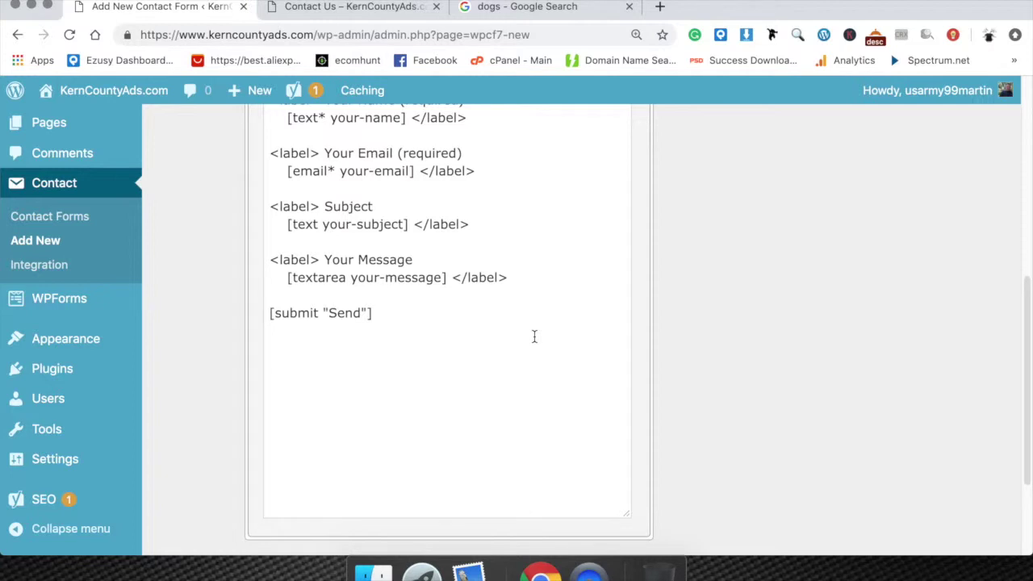
pyautogui.scroll(5, 534, 337)
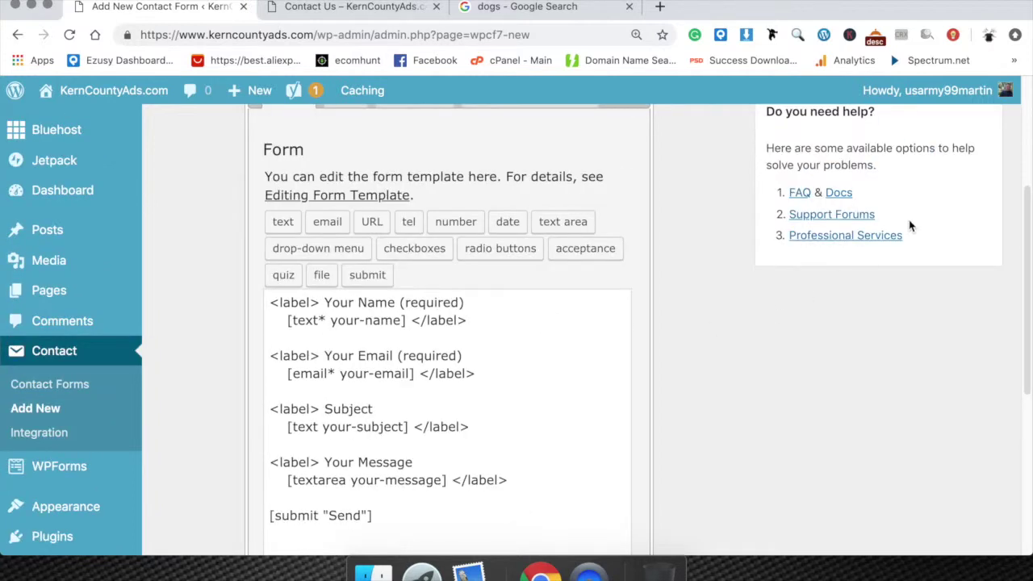
pyautogui.scroll(2, 910, 227)
pyautogui.click(968, 137)
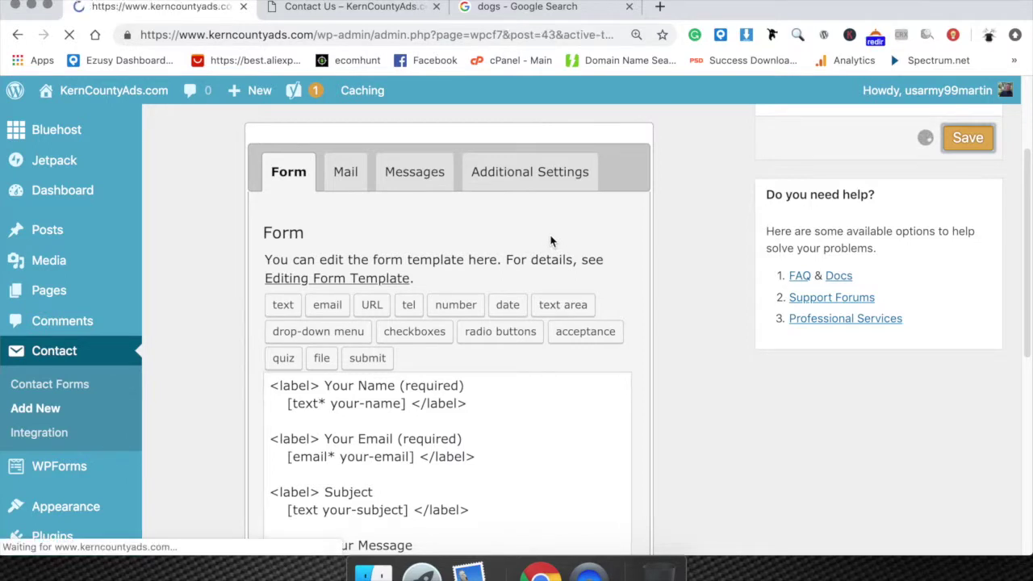
# Copy the complete shortcode of the Contact Us form, [contact-form-7 id="43" title="Contact Us"].
pyautogui.scroll(-1, 484, 259)
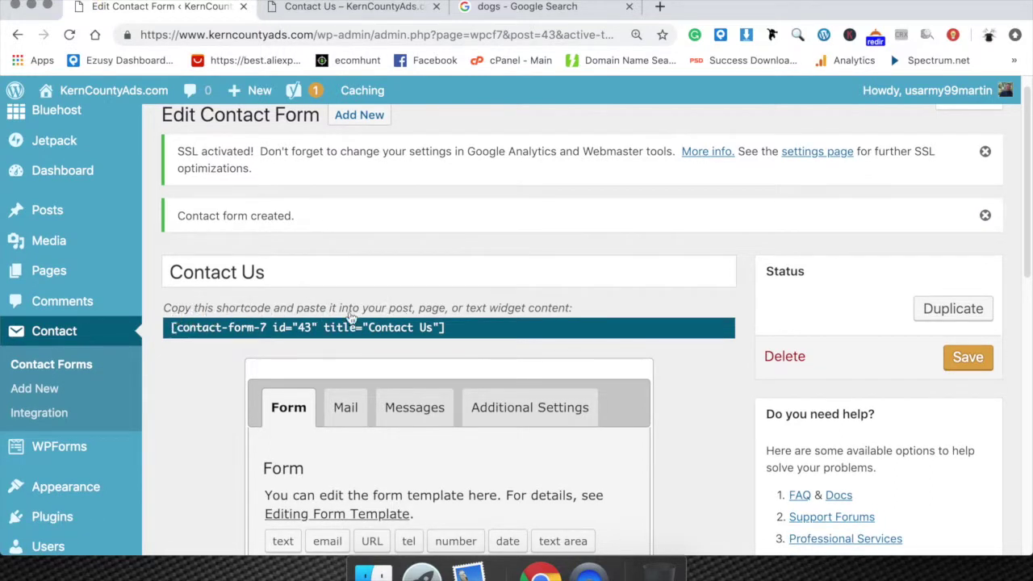
pyautogui.click(455, 326)
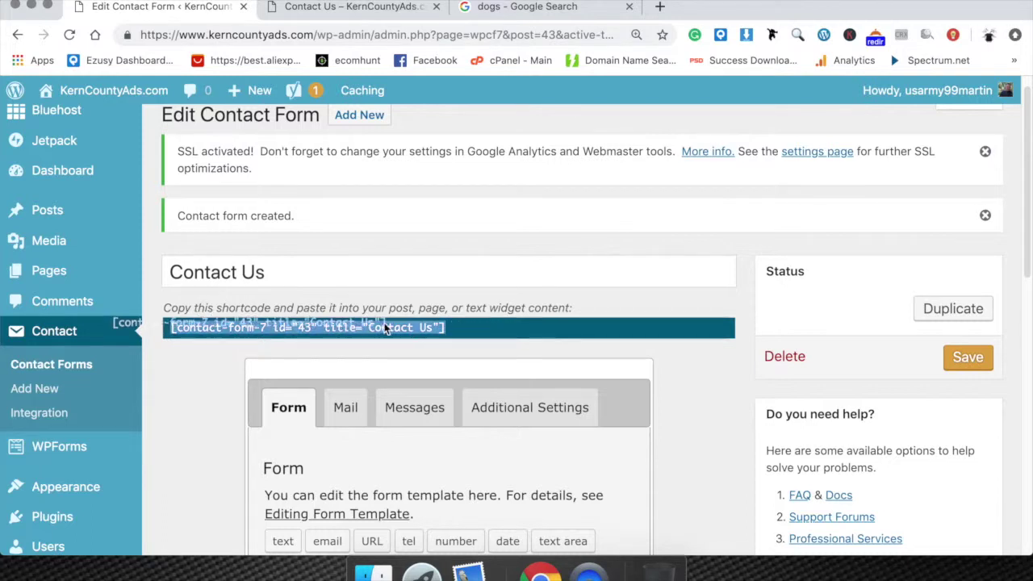
pyautogui.rightClick(433, 327)
pyautogui.click(457, 357)
pyautogui.rightClick(434, 327)
pyautogui.click(459, 360)
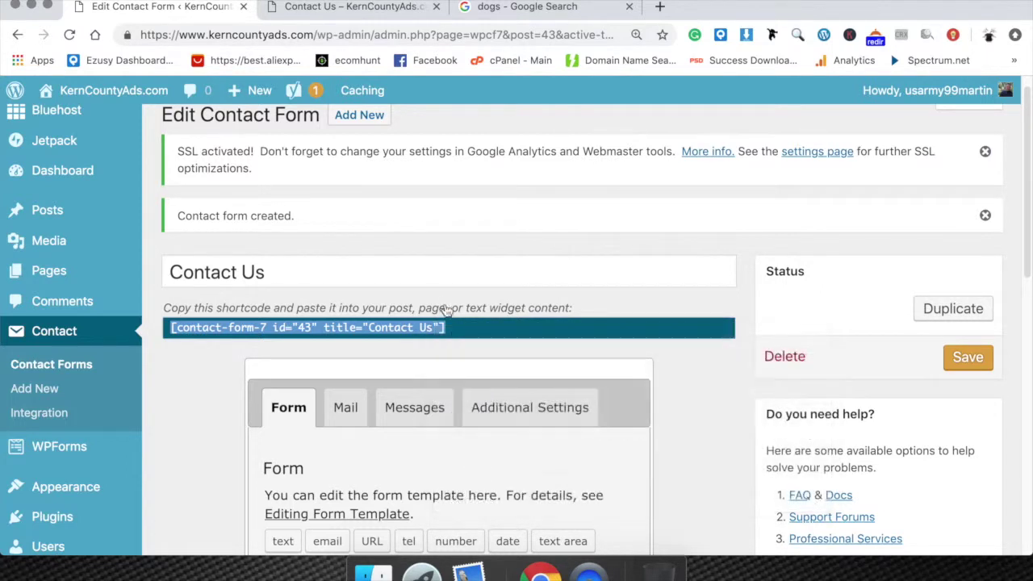
pyautogui.click(444, 300)
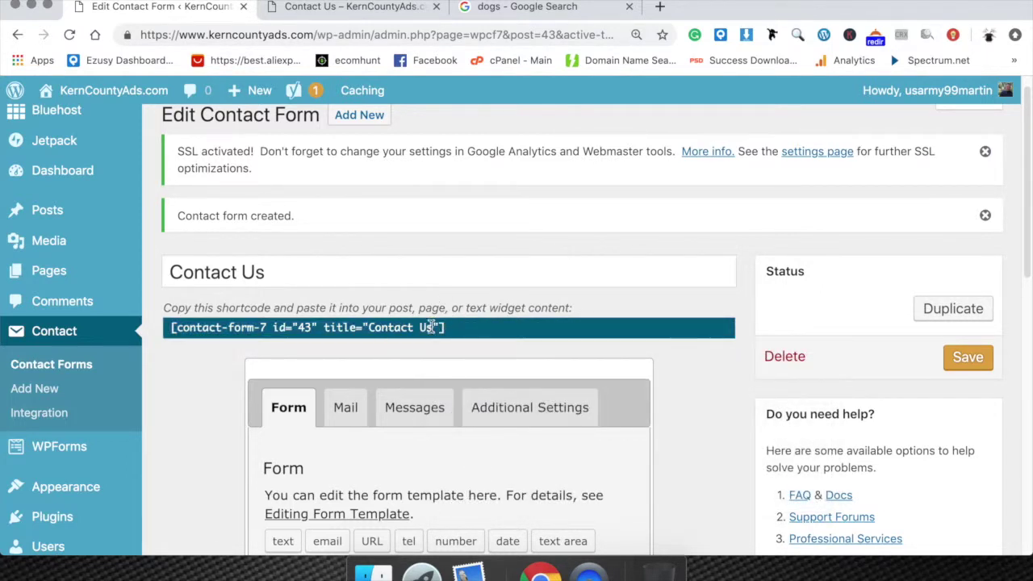
pyautogui.scroll(-1, 315, 376)
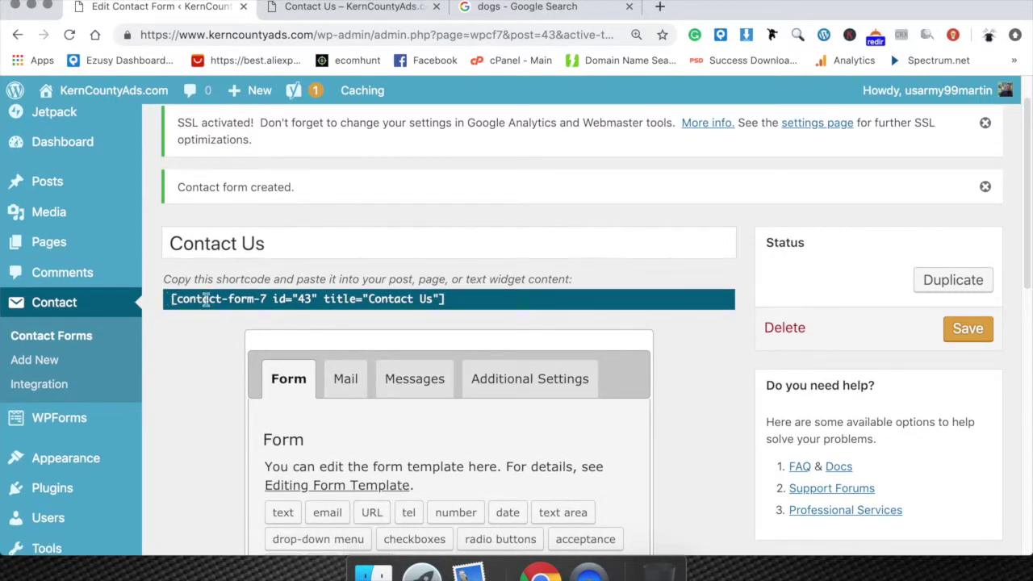
pyautogui.click(450, 301)
pyautogui.moveTo(451, 302)
pyautogui.mouseDown()
pyautogui.moveTo(257, 297)
pyautogui.moveTo(457, 299)
pyautogui.mouseUp()
pyautogui.rightClick(417, 310)
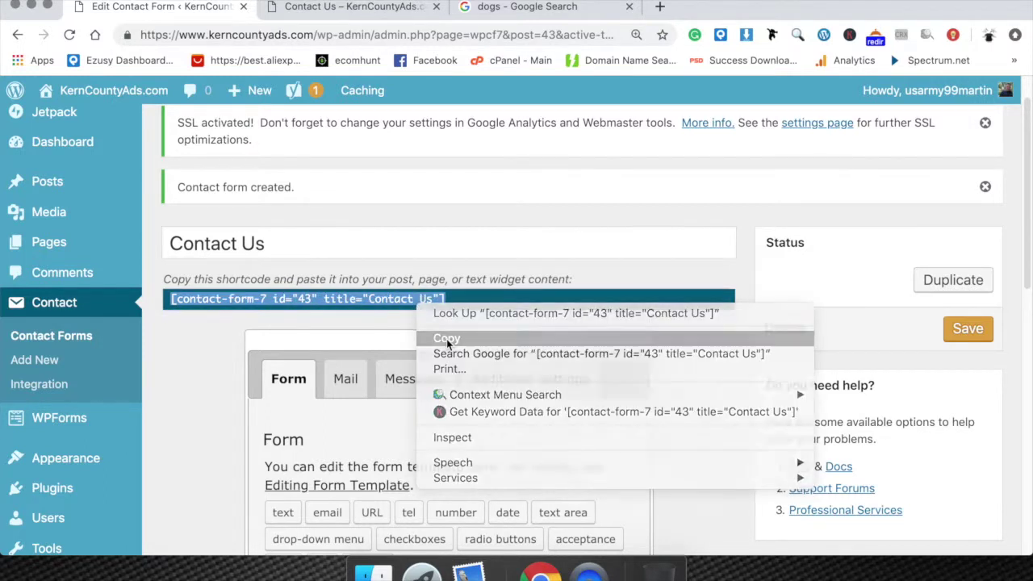
pyautogui.click(446, 338)
pyautogui.click(269, 325)
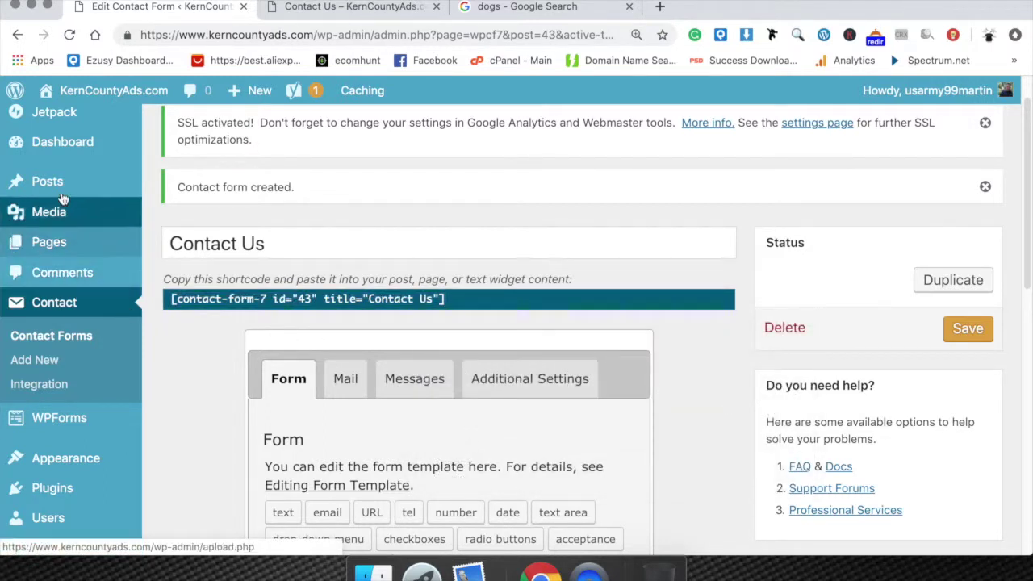
pyautogui.scroll(-1, 63, 253)
pyautogui.scroll(1, 63, 253)
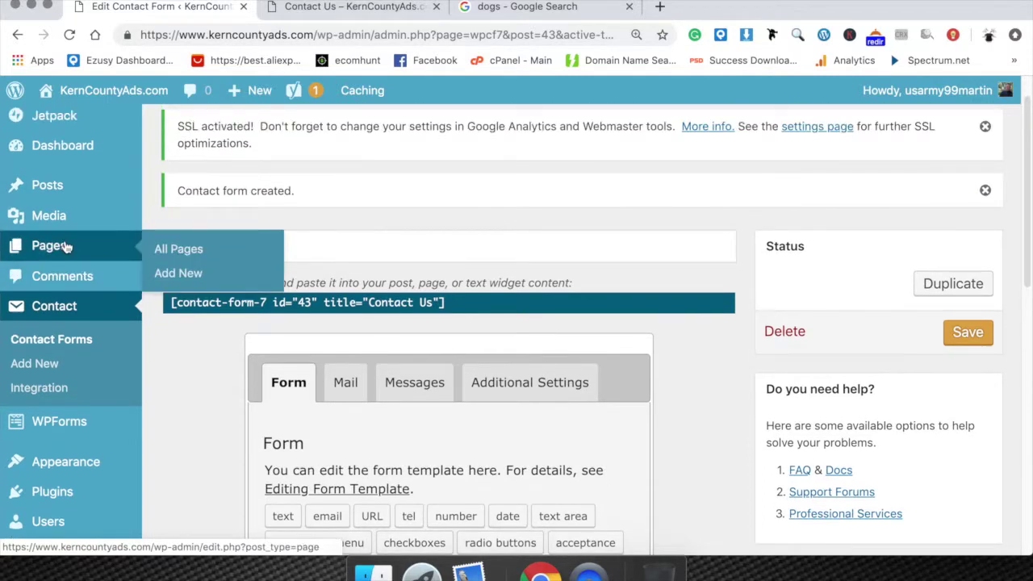
# Replace the email and phone text on the Contact Us page with the shortcode [contact-form-7 id="43" title="Contact Us"] and update the page.
pyautogui.click(69, 246)
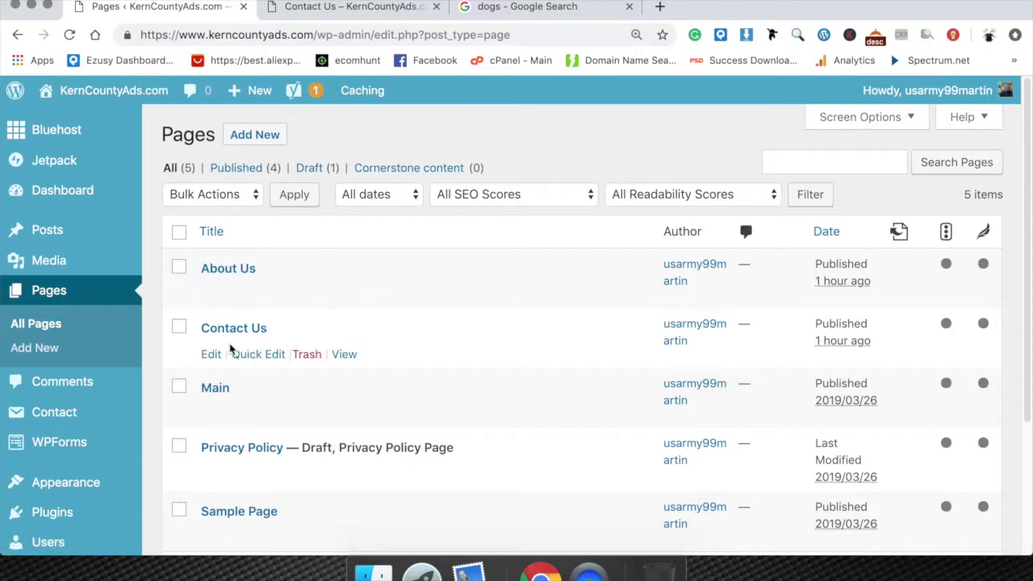
pyautogui.click(210, 355)
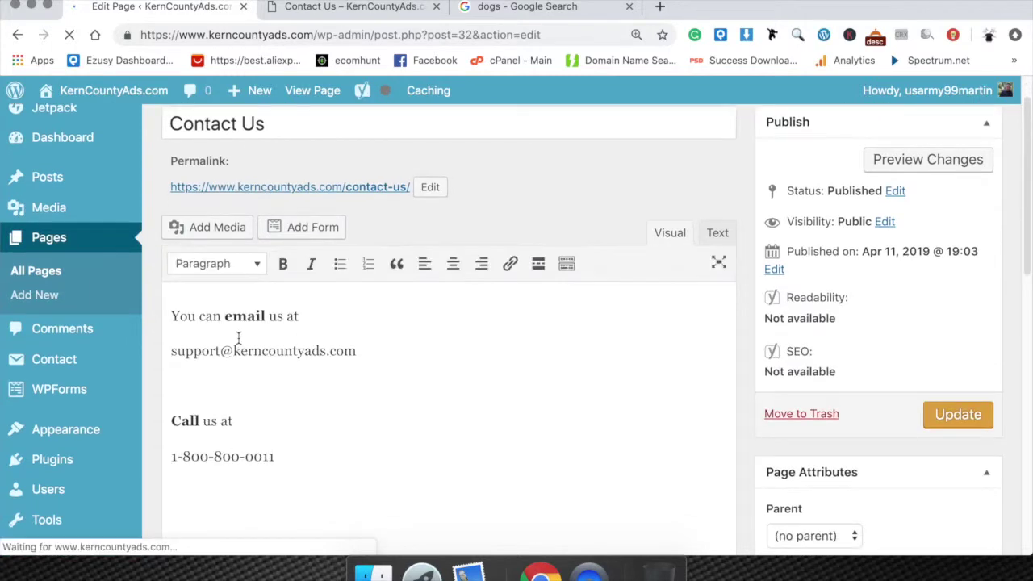
pyautogui.moveTo(174, 289); pyautogui.dragTo(365, 336)
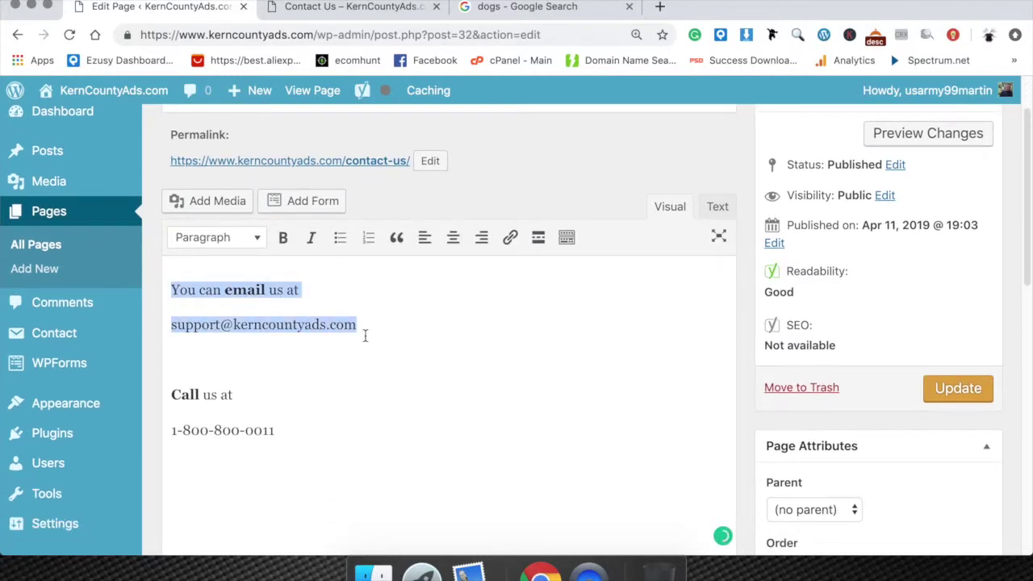
pyautogui.press('BackSpace')
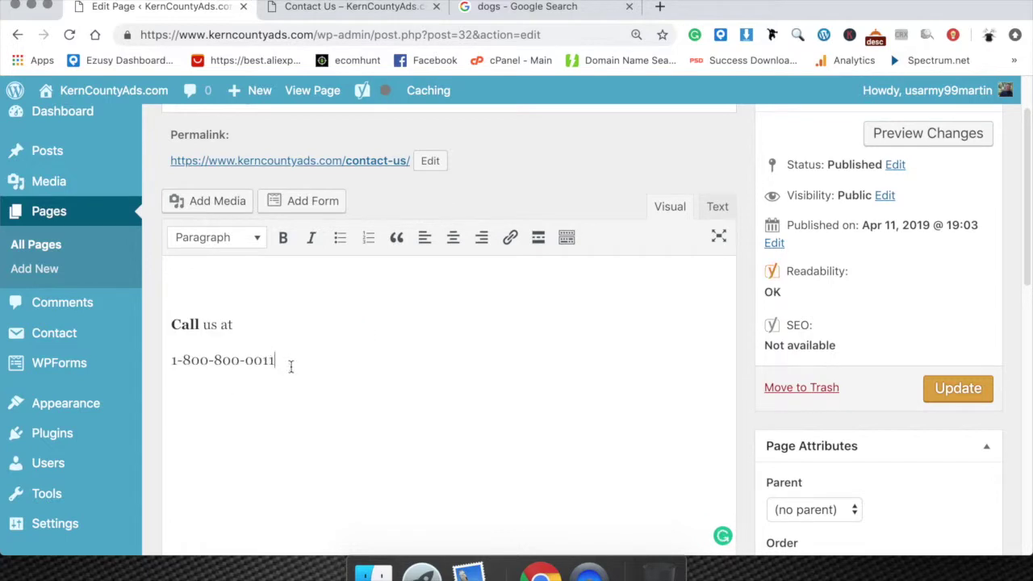
pyautogui.moveTo(292, 366); pyautogui.dragTo(174, 312)
pyautogui.press('BackSpace')
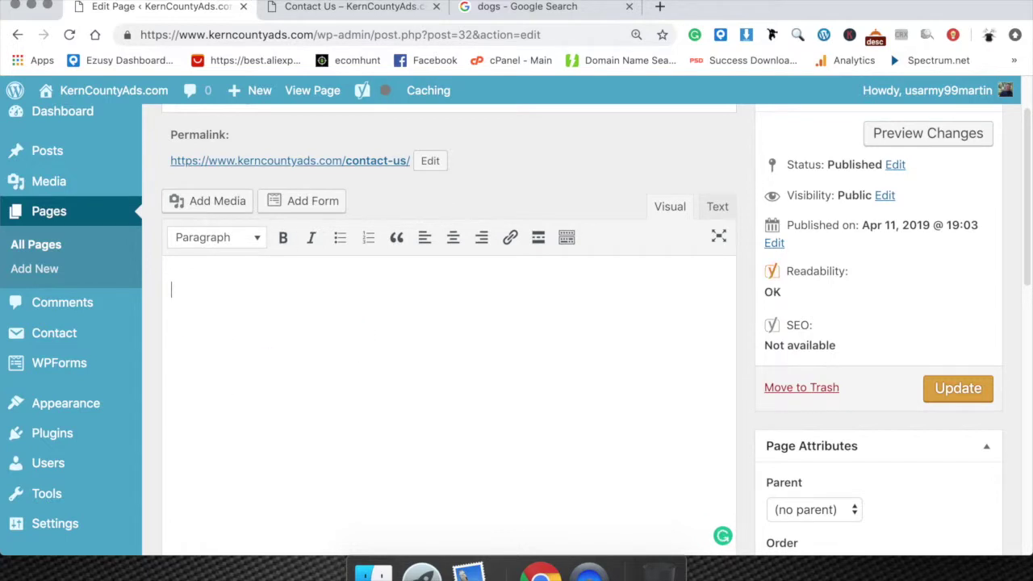
pyautogui.press('super+v')
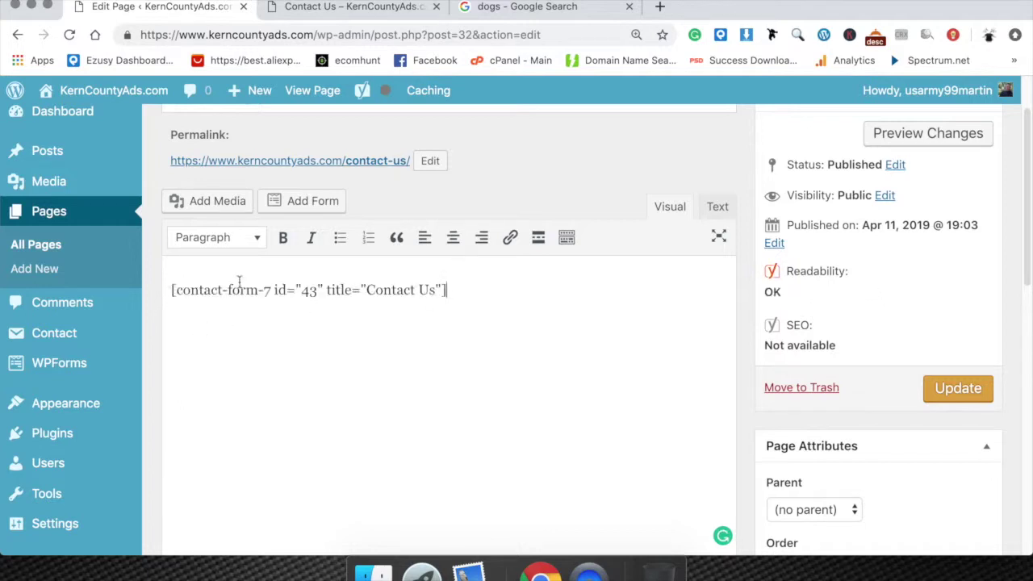
pyautogui.click(959, 389)
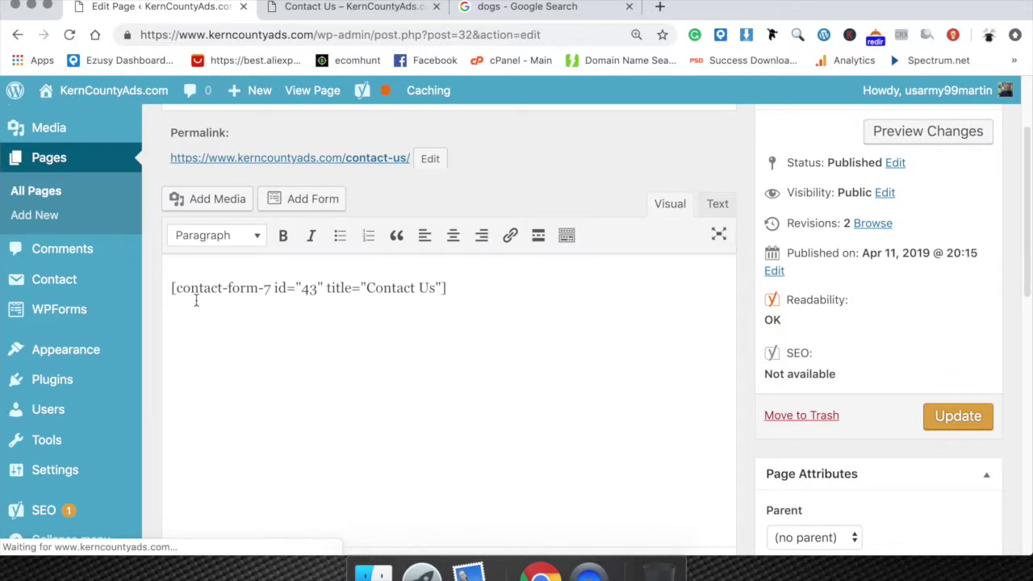
# Add above the shortcode: "If you have any questions or need help, please use the form below and we will will respond to you asap. Thank you!".
pyautogui.click(171, 288)
pyautogui.press('Return')
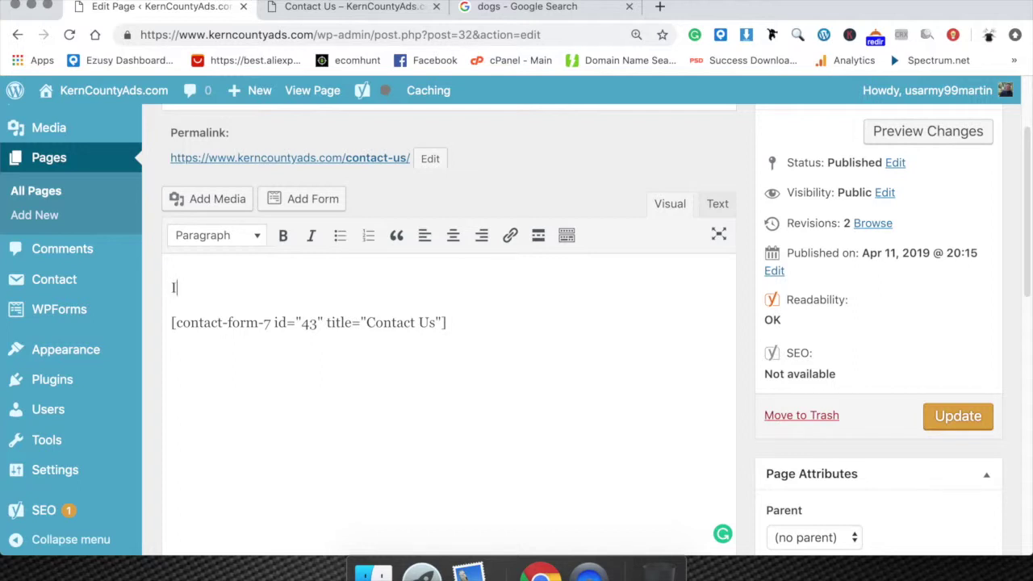
pyautogui.write('If you have any questions or')
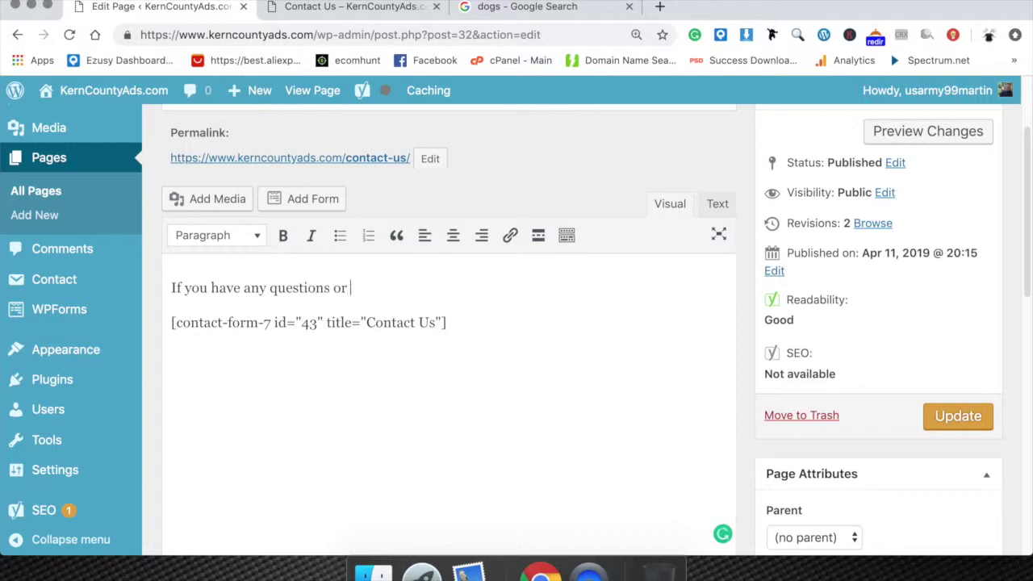
pyautogui.write(' need help, p')
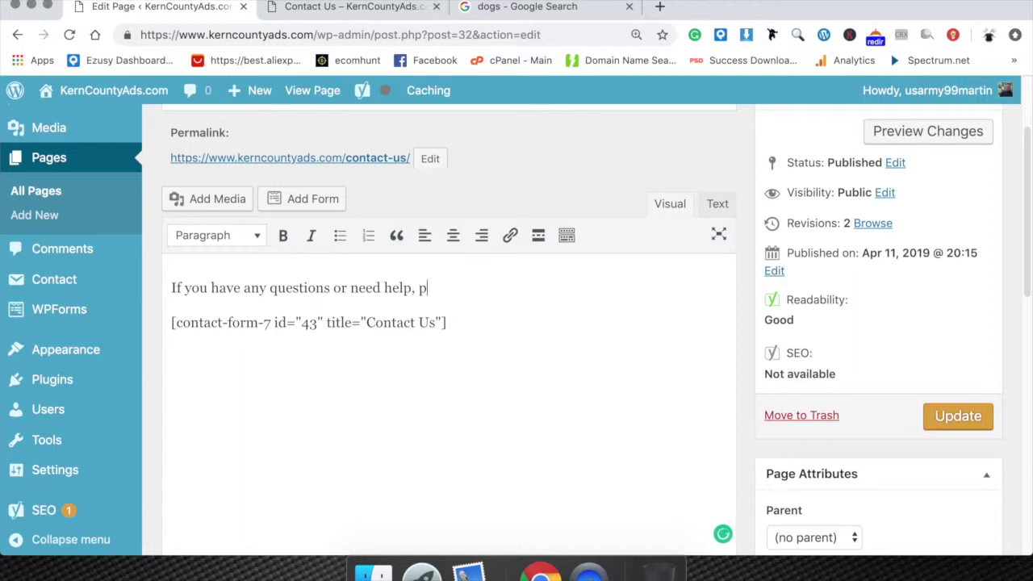
pyautogui.write('lease use t')
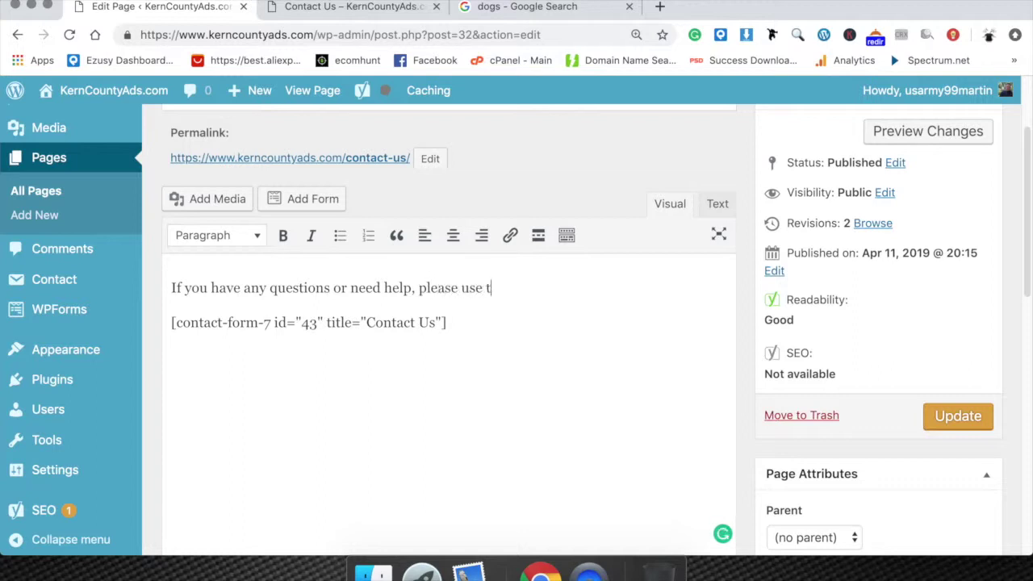
pyautogui.write('he form below')
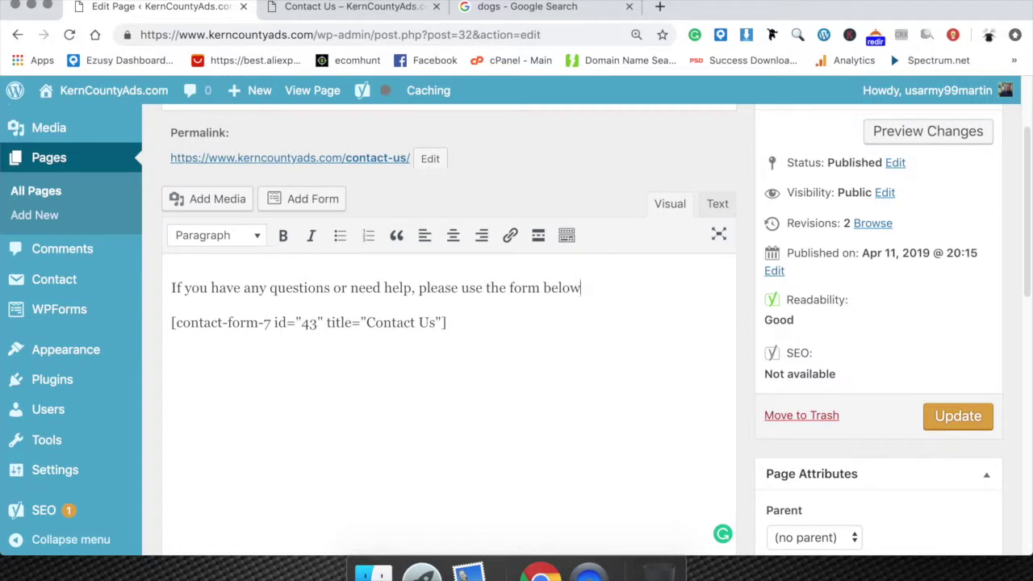
pyautogui.write(' and we will will respon')
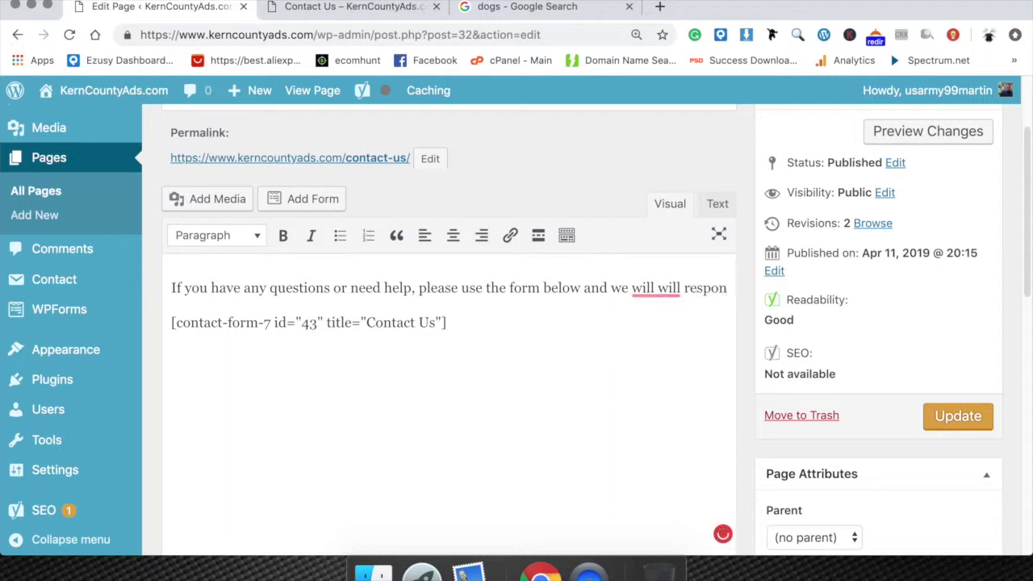
pyautogui.write('d ')
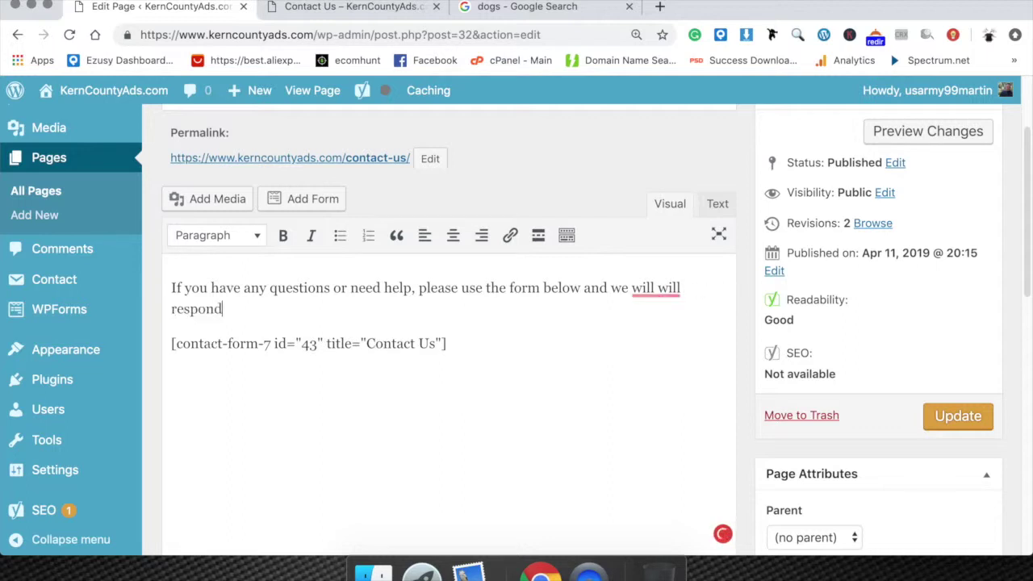
pyautogui.write('to you asap.')
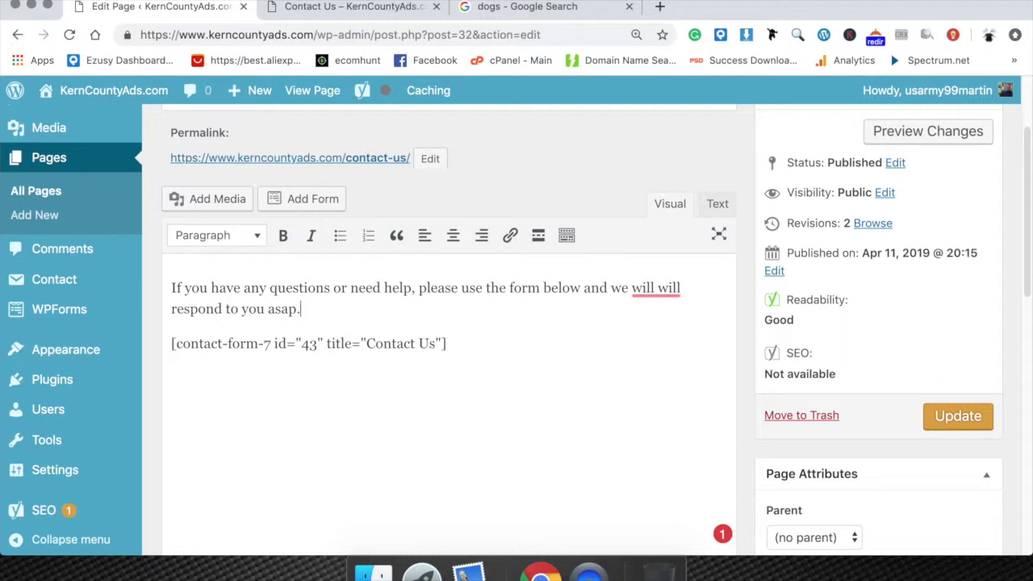
pyautogui.write('Thank you!')
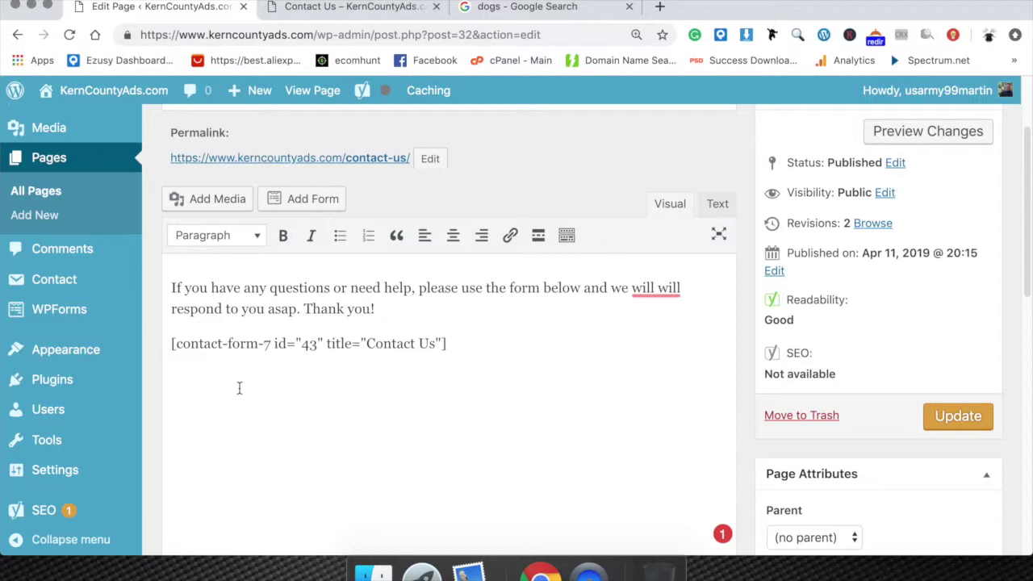
# Remove the duplicated word "will" from the intro sentence, update the Contact Us page and dismiss the disk space notification.
pyautogui.moveTo(668, 291)
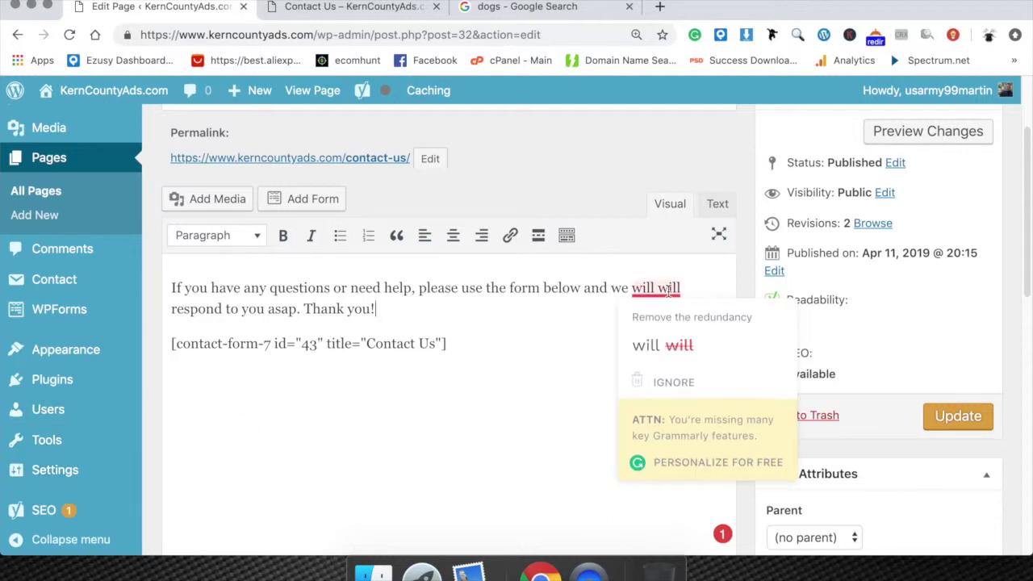
pyautogui.click(666, 345)
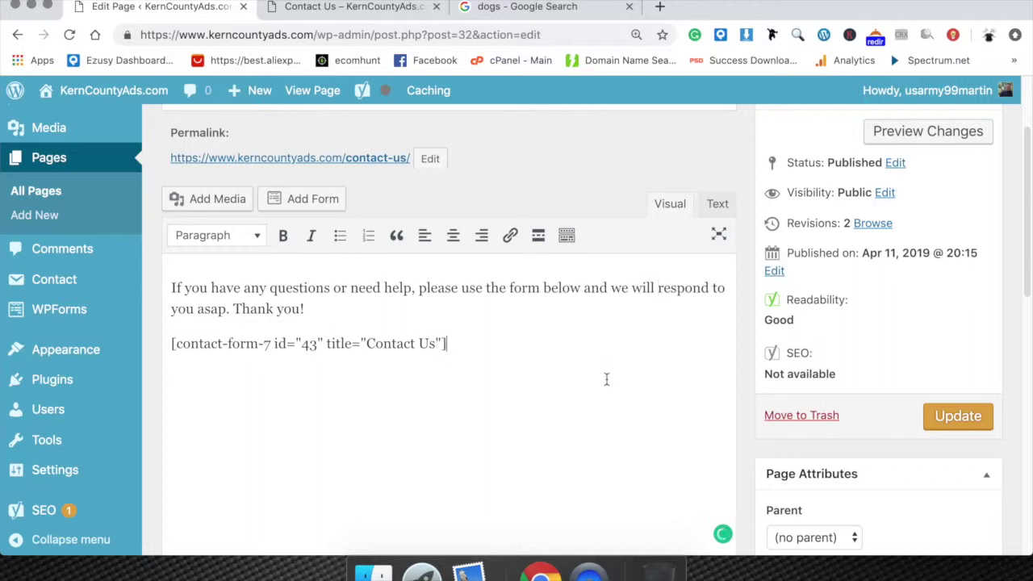
pyautogui.click(955, 419)
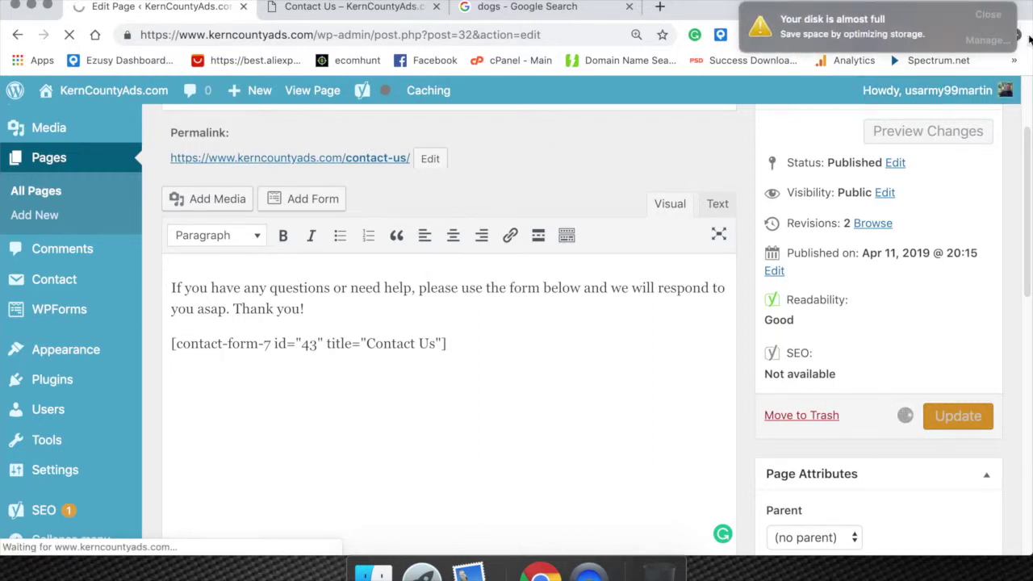
pyautogui.click(990, 14)
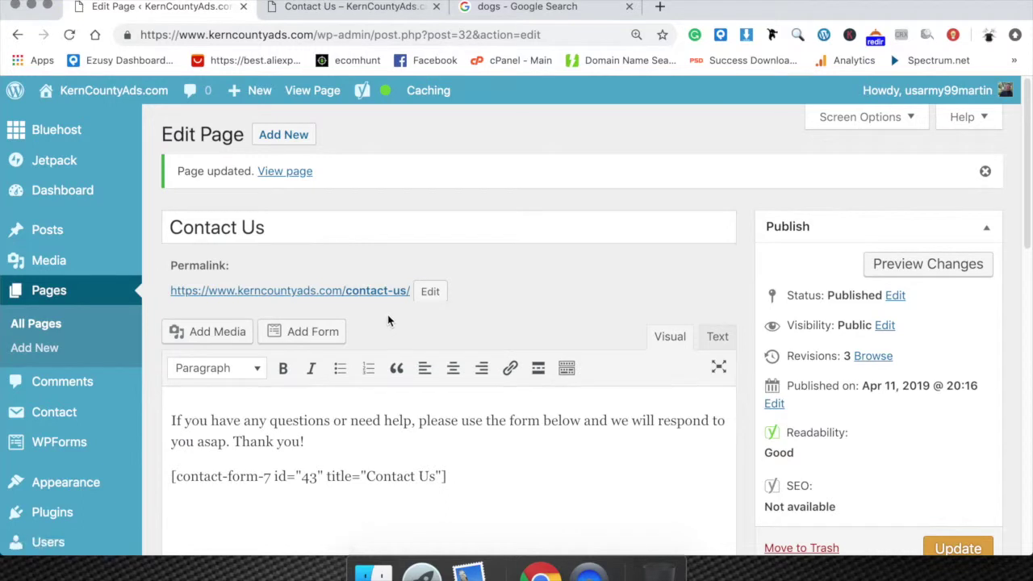
# Open the published Contact Us page from its permalink in a new tab and view the embedded contact form.
pyautogui.scroll(-1, 388, 318)
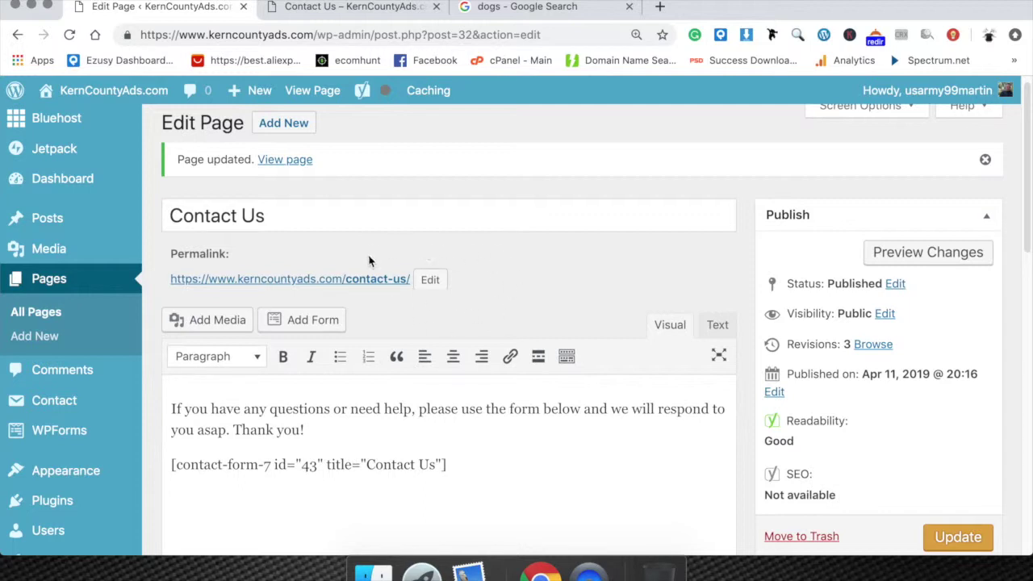
pyautogui.rightClick(359, 279)
pyautogui.click(393, 283)
pyautogui.hotkey('ctrl', 'Tab')
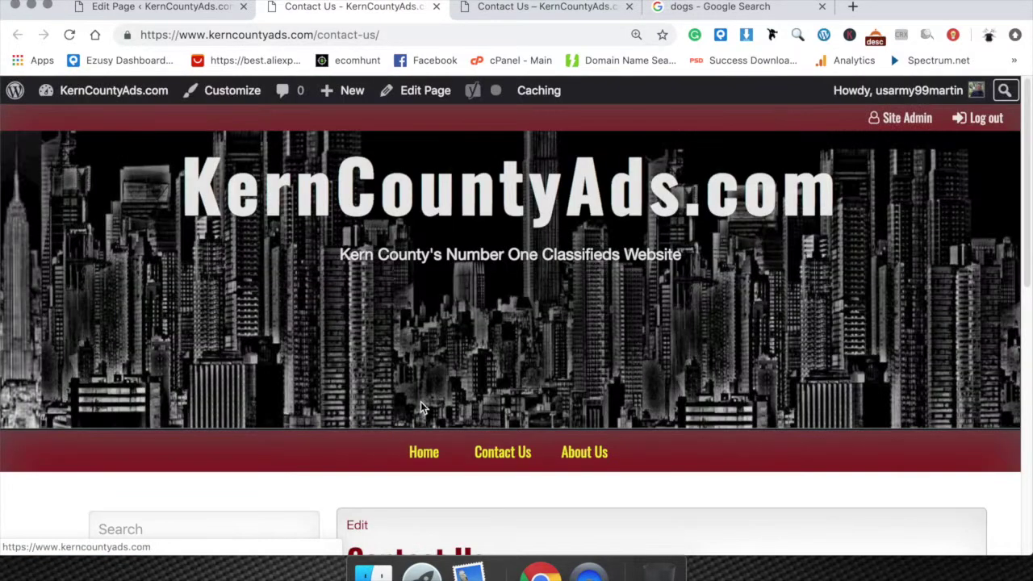
pyautogui.scroll(-10, 421, 401)
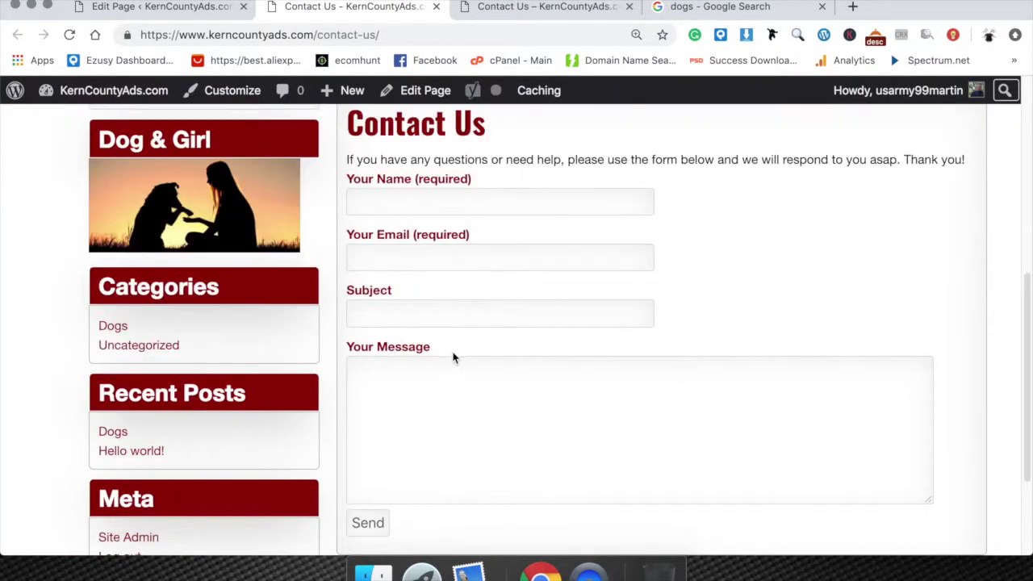
# Check the name, email, subject and message fields of the form on the live Contact Us page.
pyautogui.click(383, 170)
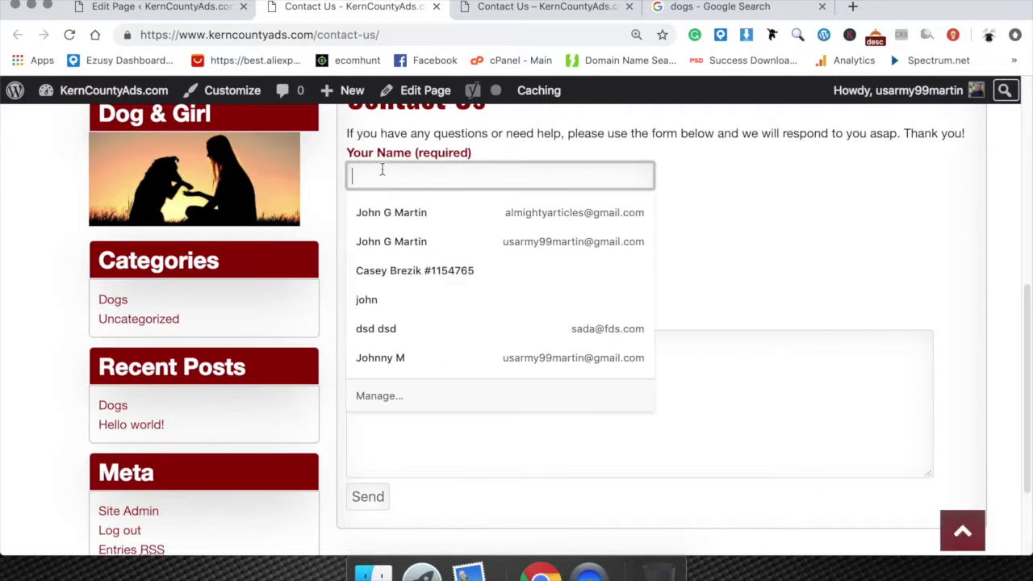
pyautogui.click(476, 314)
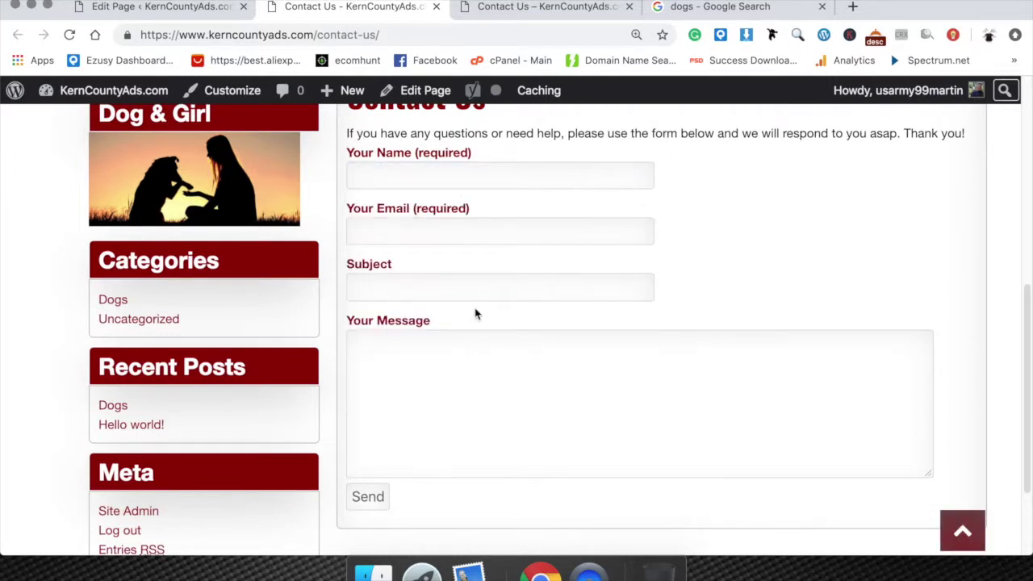
pyautogui.click(424, 234)
pyautogui.click(687, 235)
pyautogui.click(419, 289)
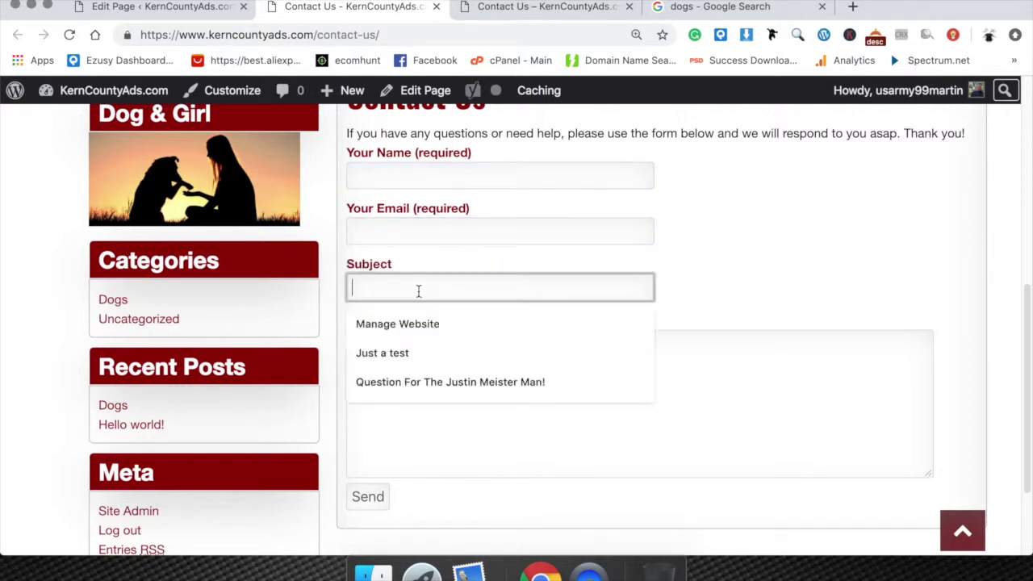
pyautogui.click(669, 397)
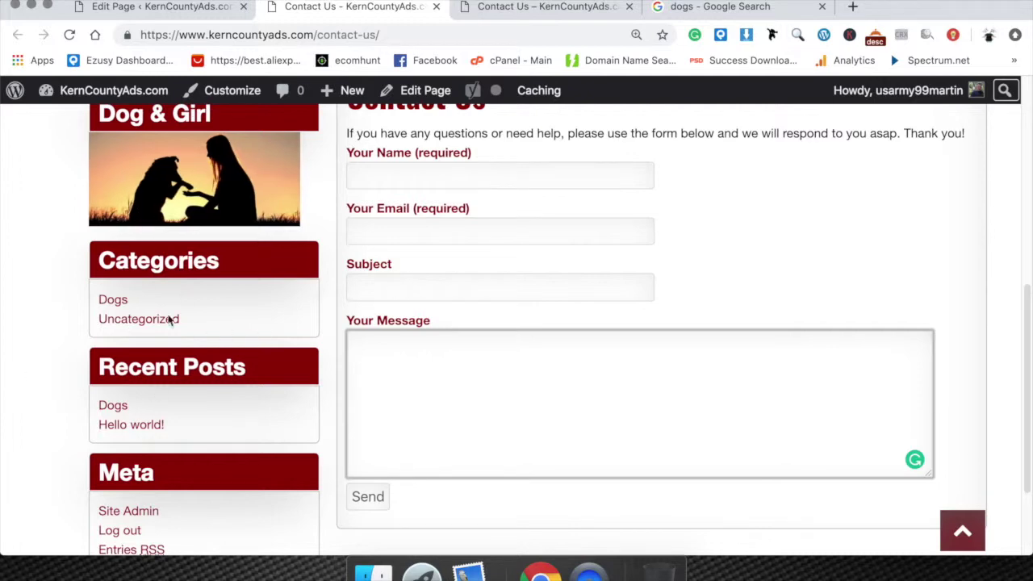
pyautogui.scroll(1, 56, 258)
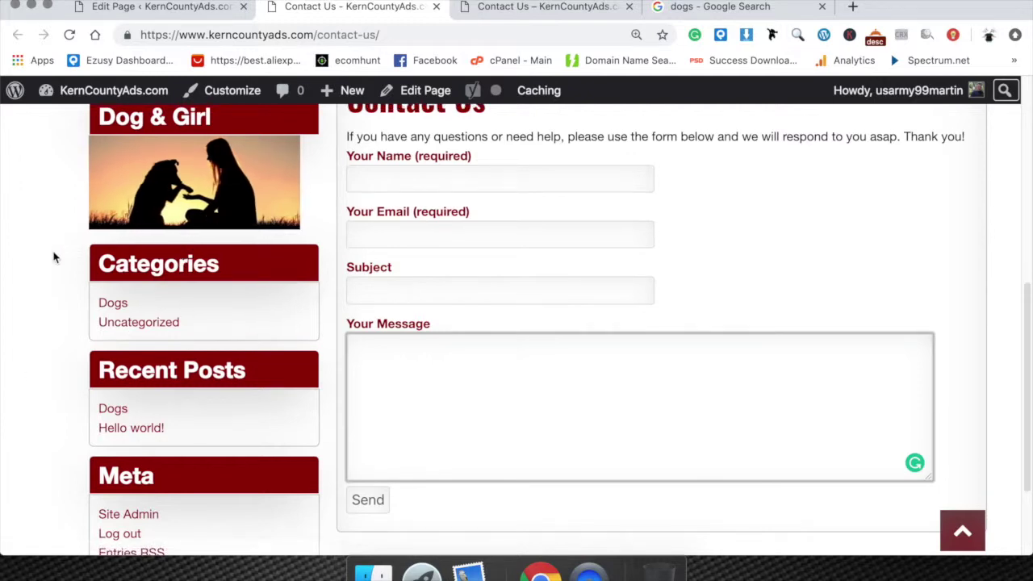
pyautogui.scroll(5, 63, 287)
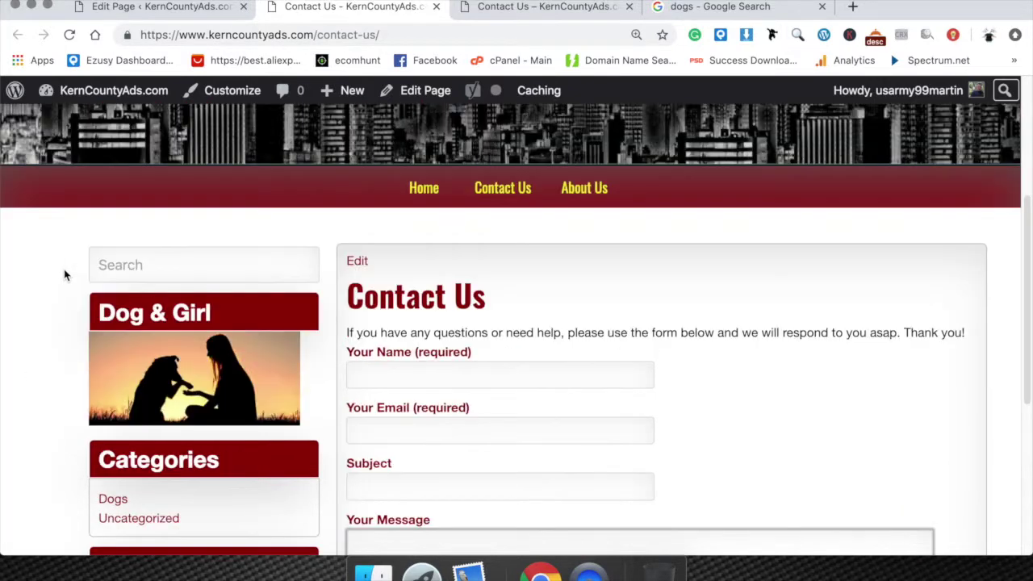
# Return to the WordPress admin tab and open the General Settings at the admin email address field.
pyautogui.click(166, 6)
pyautogui.scroll(-3, 62, 442)
pyautogui.scroll(-3, 63, 449)
pyautogui.moveTo(44, 458)
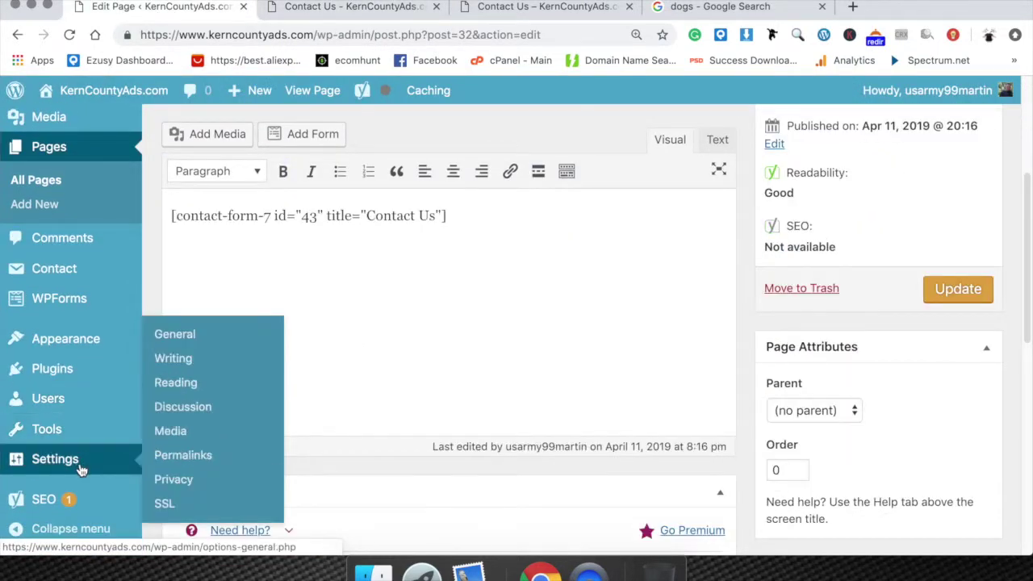
pyautogui.click(182, 341)
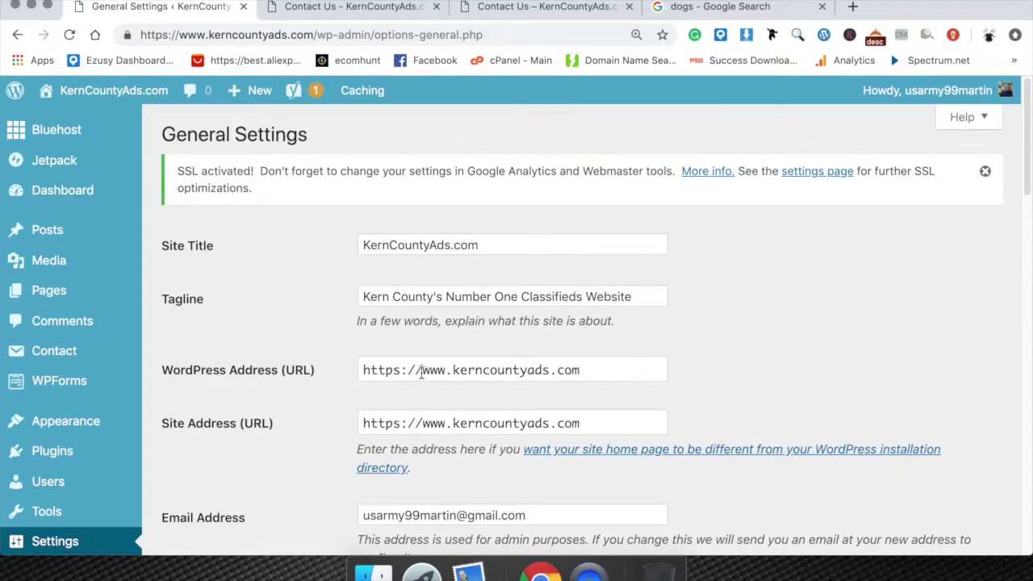
pyautogui.scroll(-4, 421, 372)
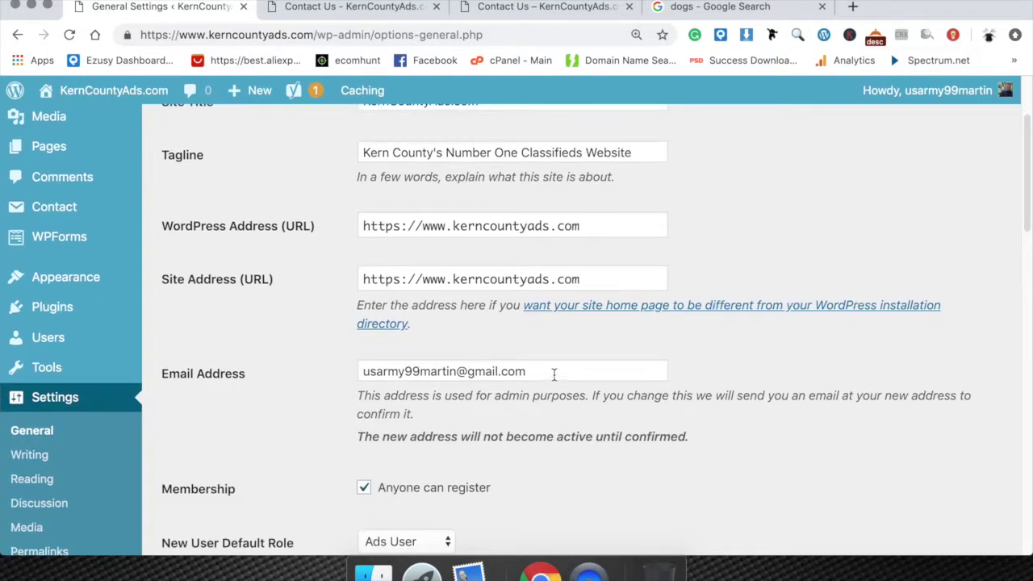
# Examine the site's admin email address in General Settings by highlighting it.
pyautogui.click(553, 374)
pyautogui.tripleClick(358, 384)
pyautogui.click(303, 382)
pyautogui.click(536, 374)
pyautogui.click(297, 401)
pyautogui.click(530, 371)
pyautogui.moveTo(531, 371); pyautogui.dragTo(282, 358)
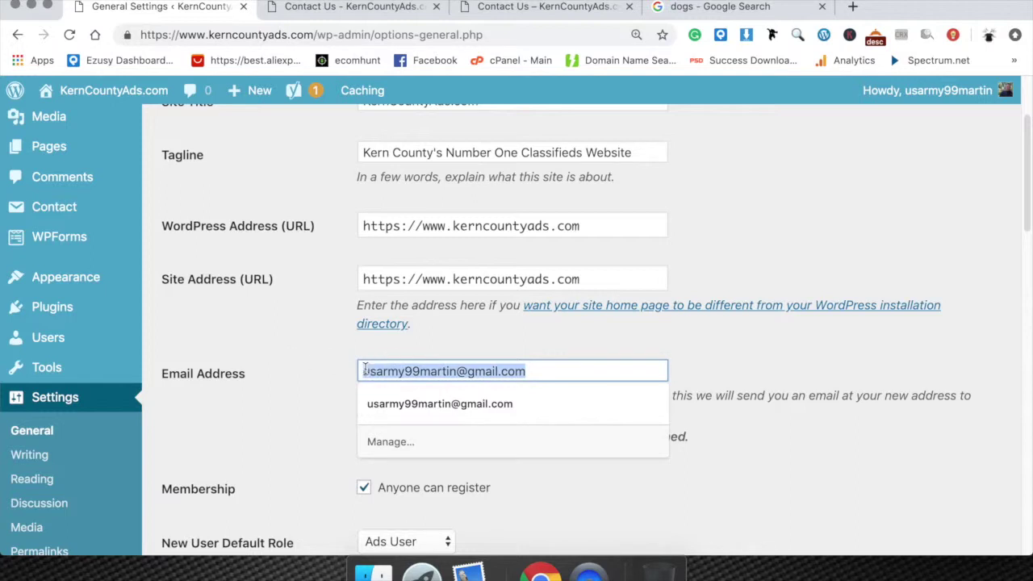
pyautogui.click(534, 373)
pyautogui.click(288, 355)
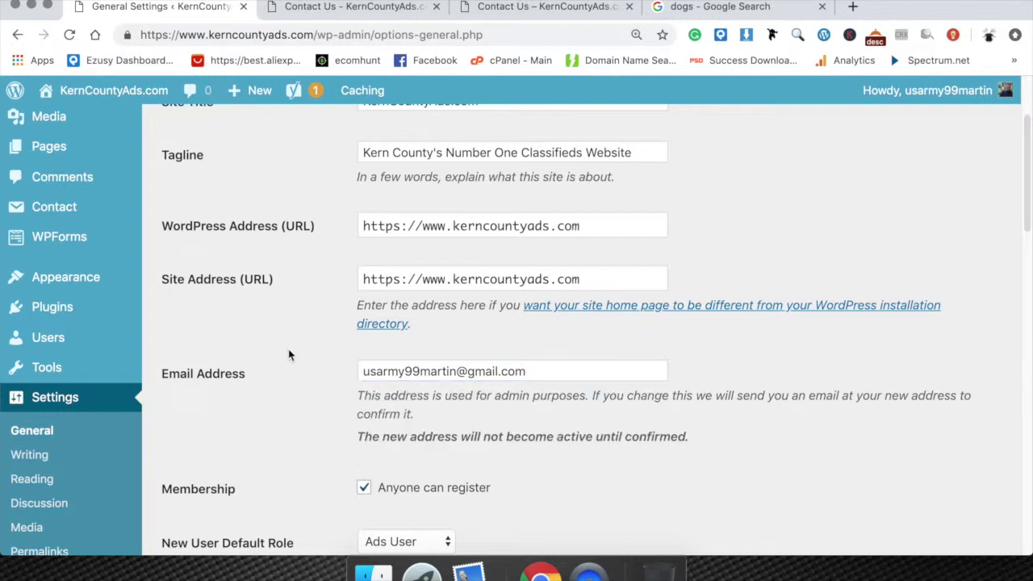
pyautogui.moveTo(555, 371); pyautogui.dragTo(366, 362)
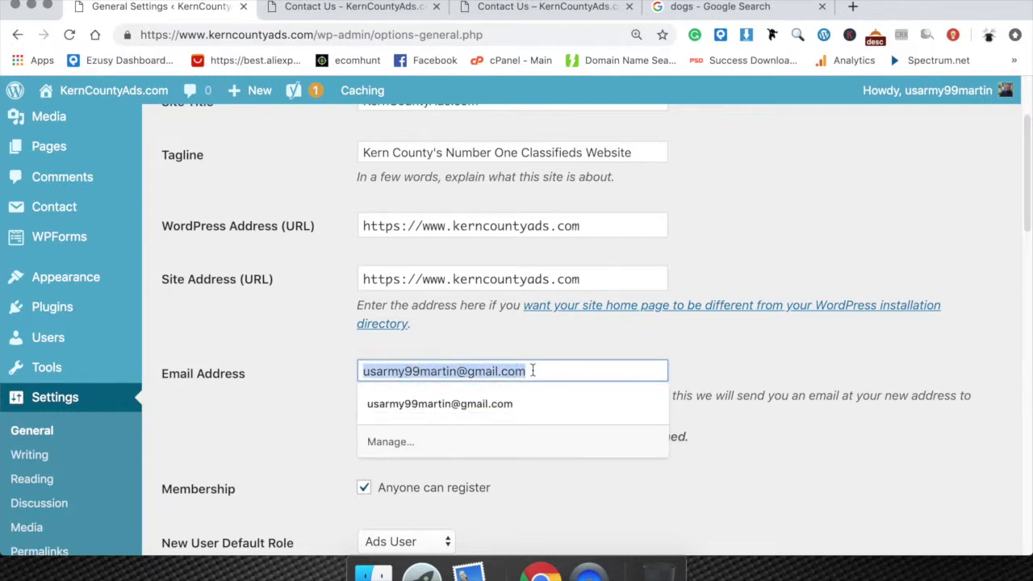
# Leave the admin email field unchanged and recheck the contact form on the live Contact Us page down to its send option.
pyautogui.click(270, 342)
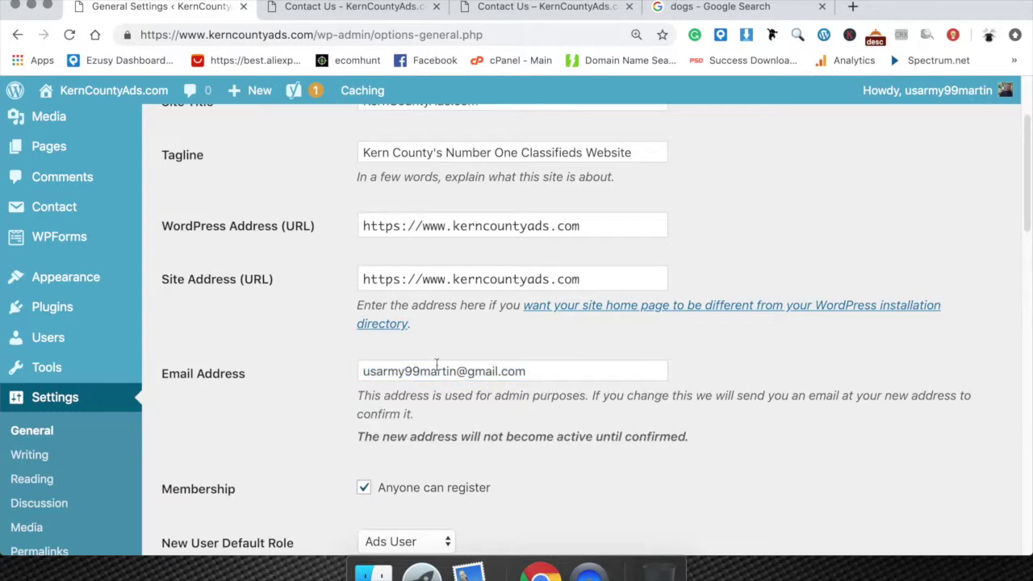
pyautogui.scroll(2, 177, 251)
pyautogui.scroll(2, 155, 280)
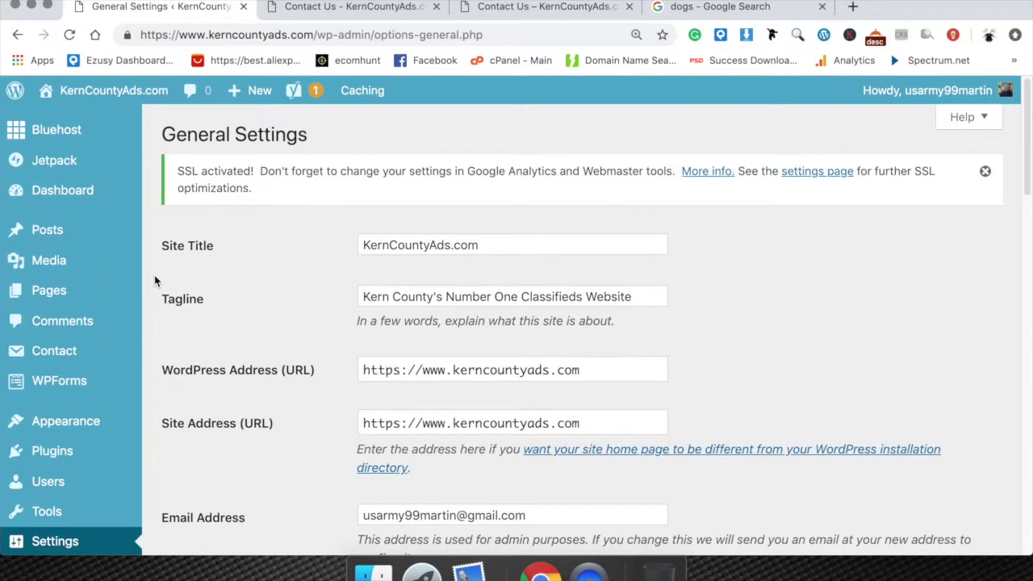
pyautogui.click(355, 8)
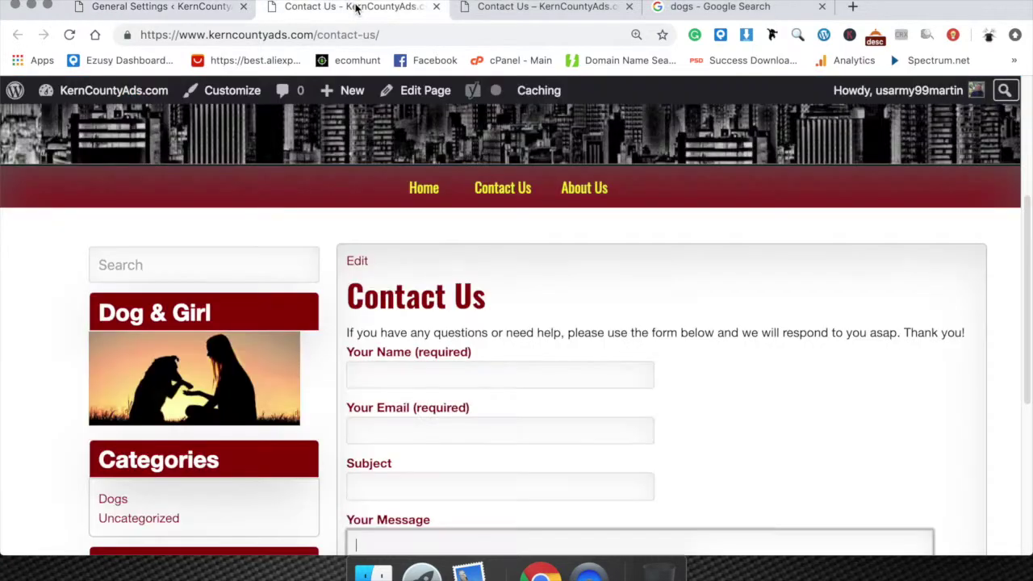
pyautogui.scroll(-5, 385, 229)
pyautogui.click(481, 226)
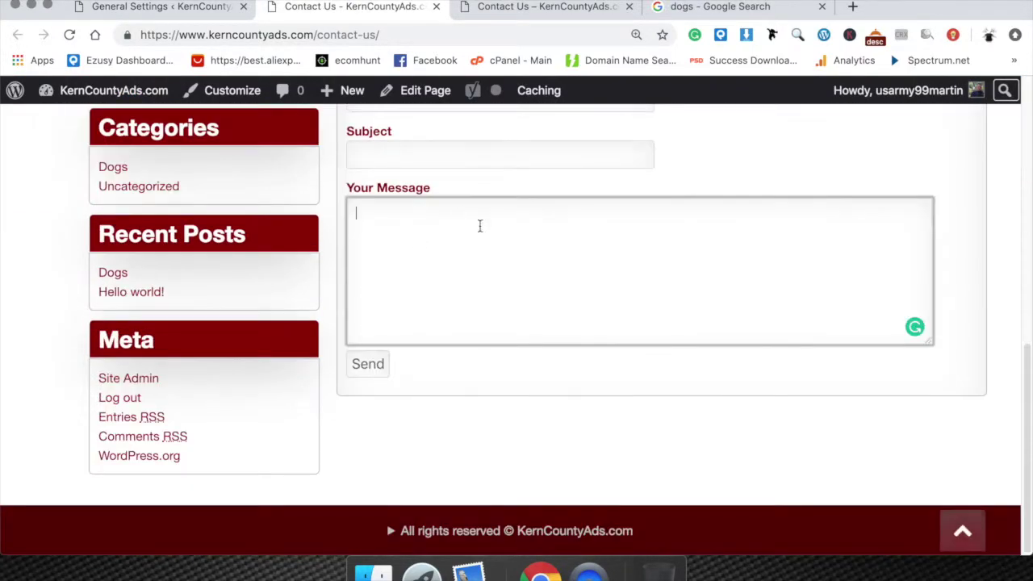
pyautogui.scroll(4, 481, 218)
pyautogui.scroll(5, 487, 299)
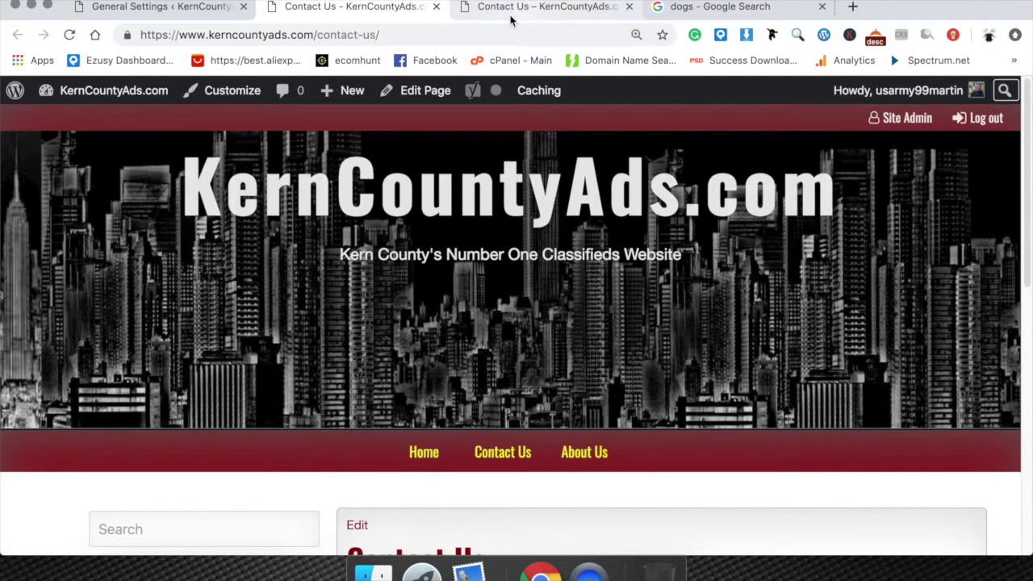
# Return to the WordPress admin tab and open the list of installed plugins.
pyautogui.click(172, 8)
pyautogui.moveTo(125, 277)
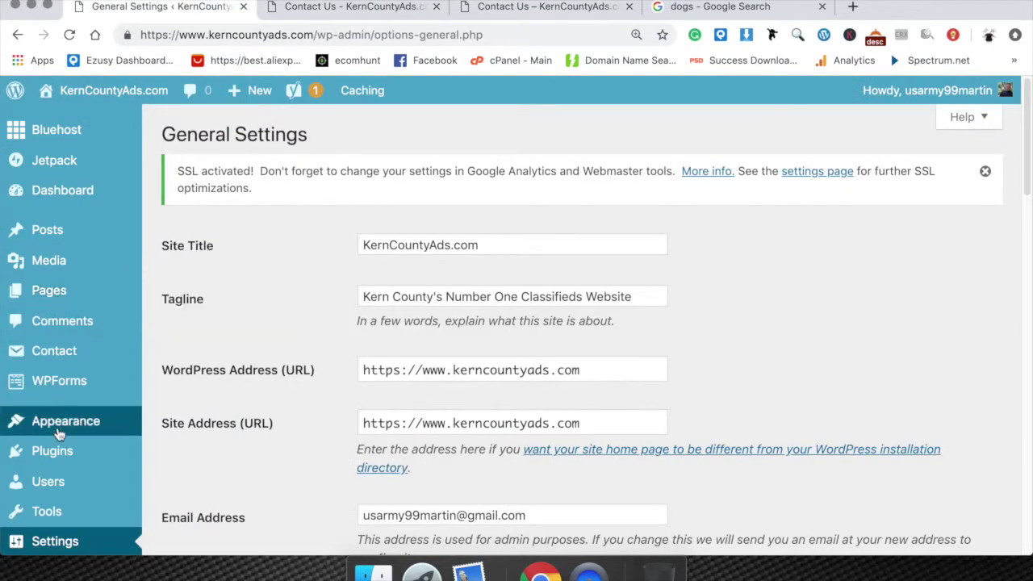
pyautogui.moveTo(79, 400)
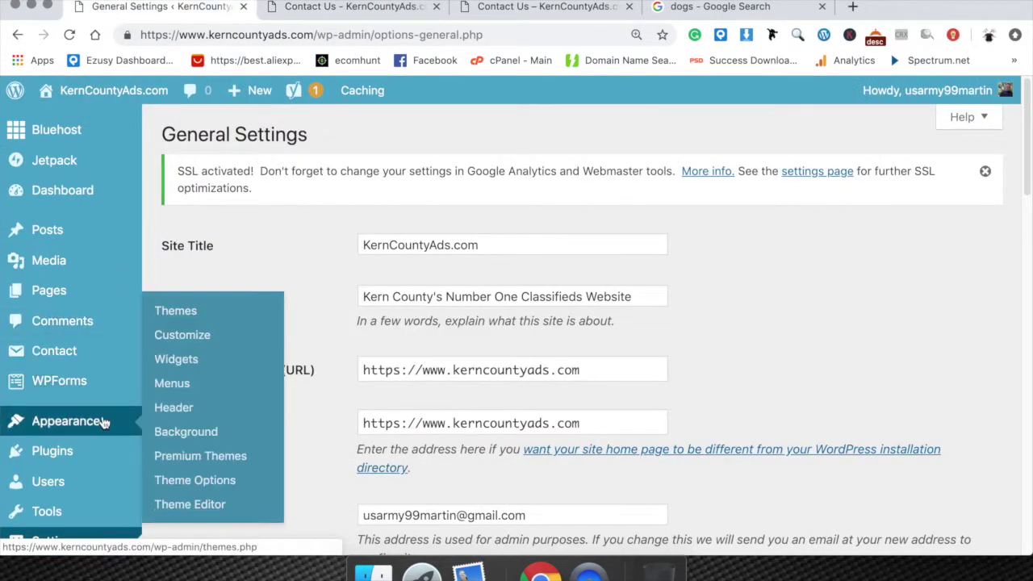
pyautogui.click(74, 457)
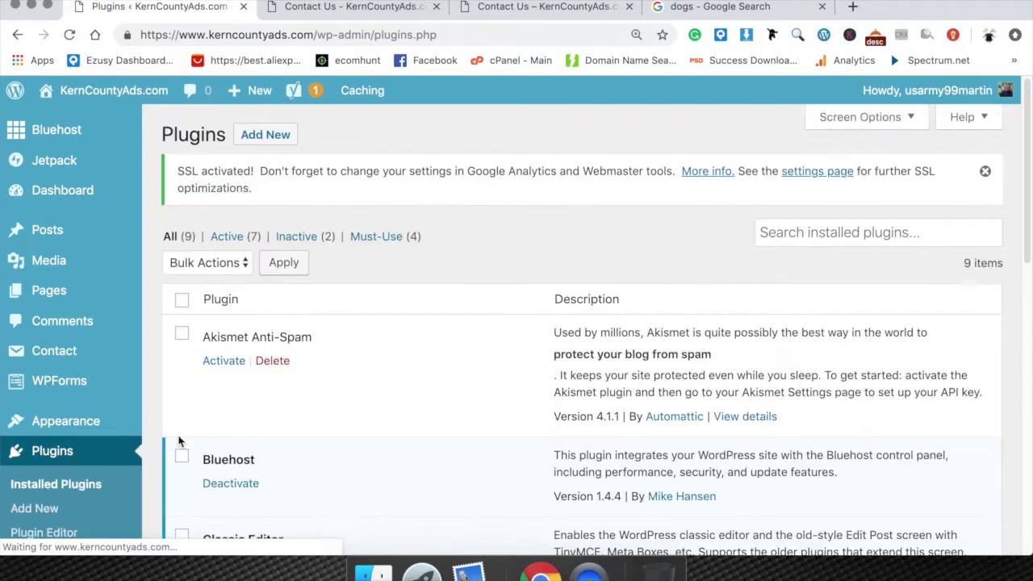
pyautogui.click(822, 232)
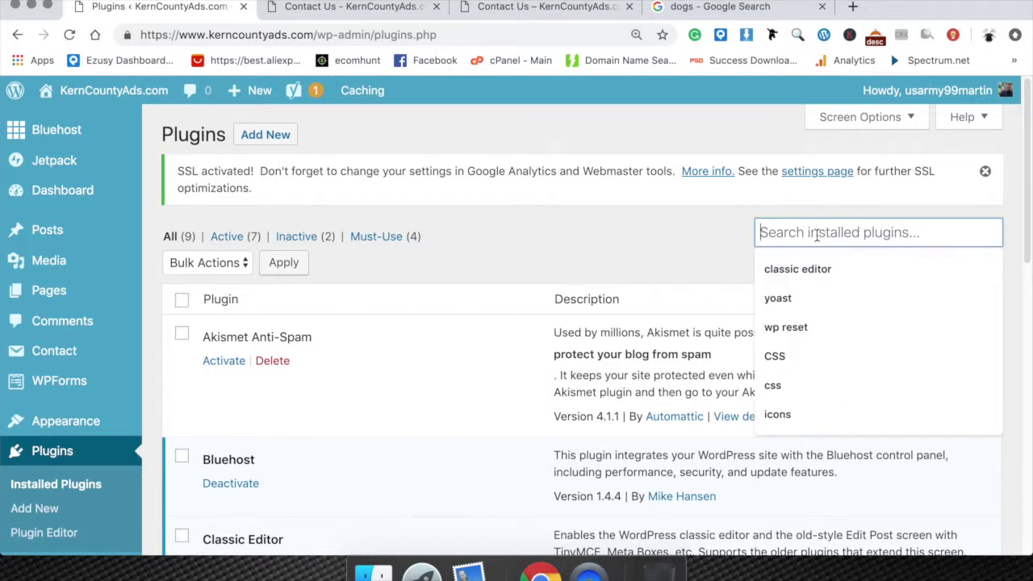
pyautogui.click(671, 256)
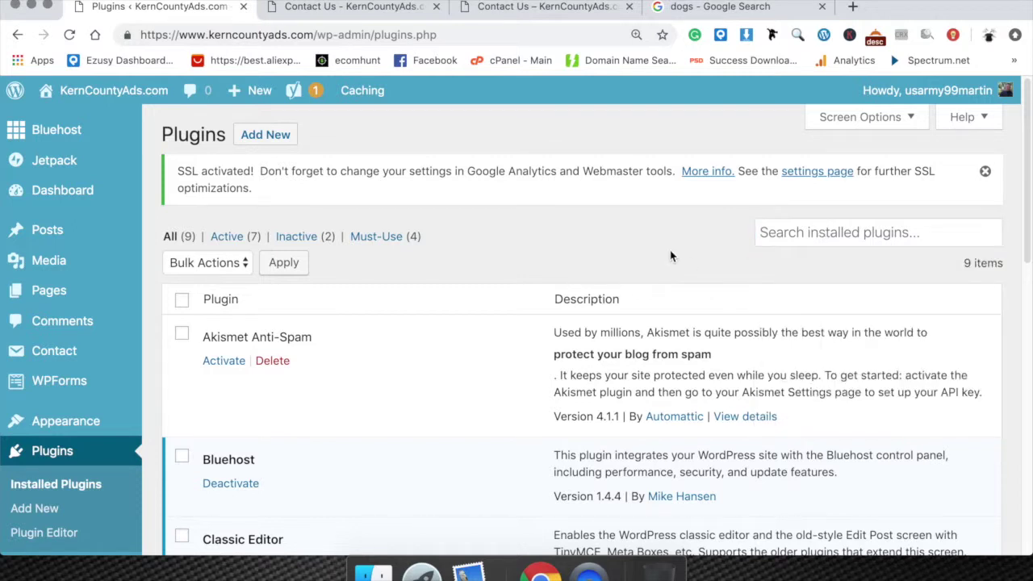
pyautogui.click(887, 233)
pyautogui.click(628, 234)
pyautogui.scroll(-2, 630, 234)
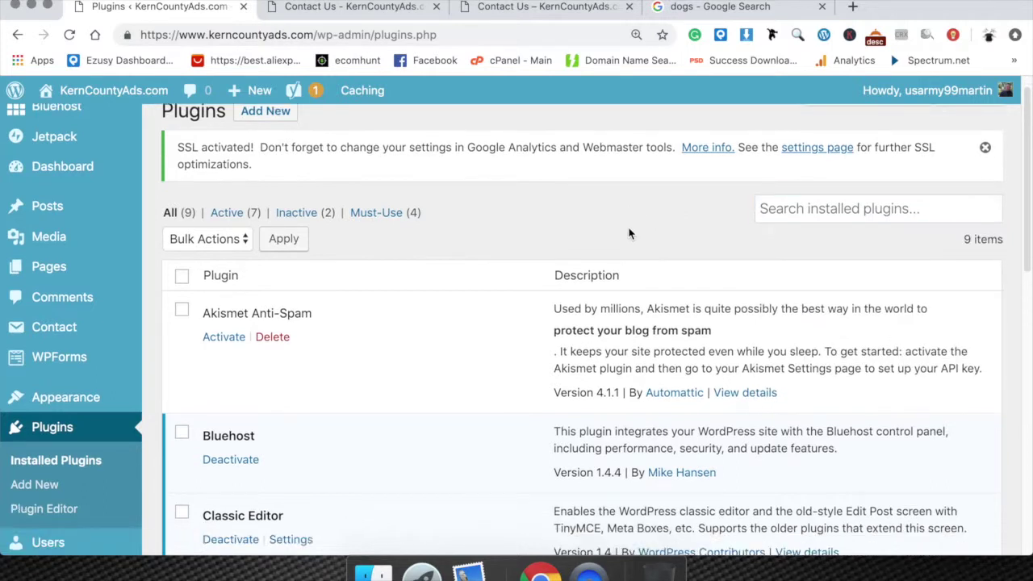
pyautogui.scroll(2, 611, 240)
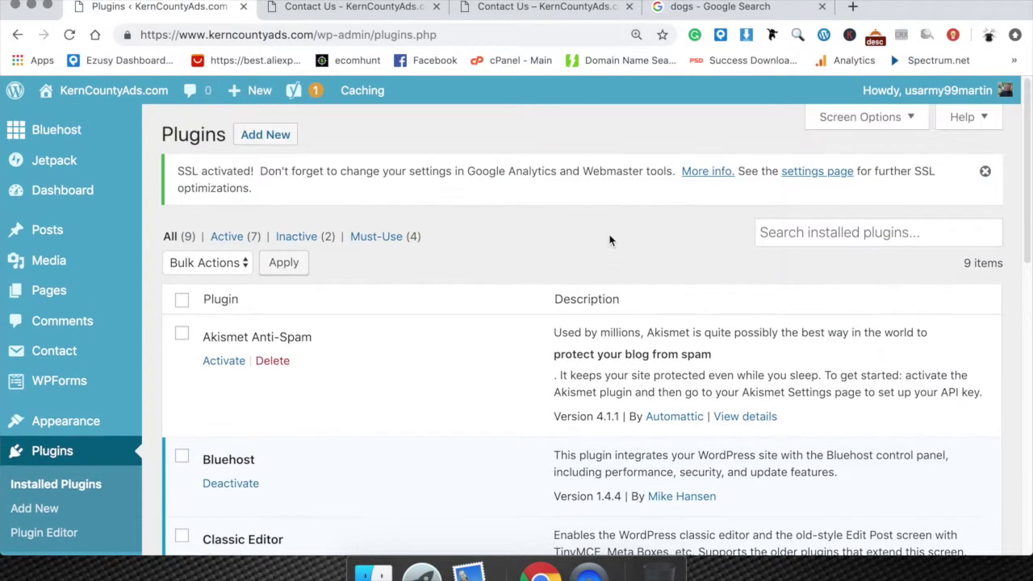
# Go to adding a new plugin and search the plugin directory for "woocommerce".
pyautogui.click(265, 134)
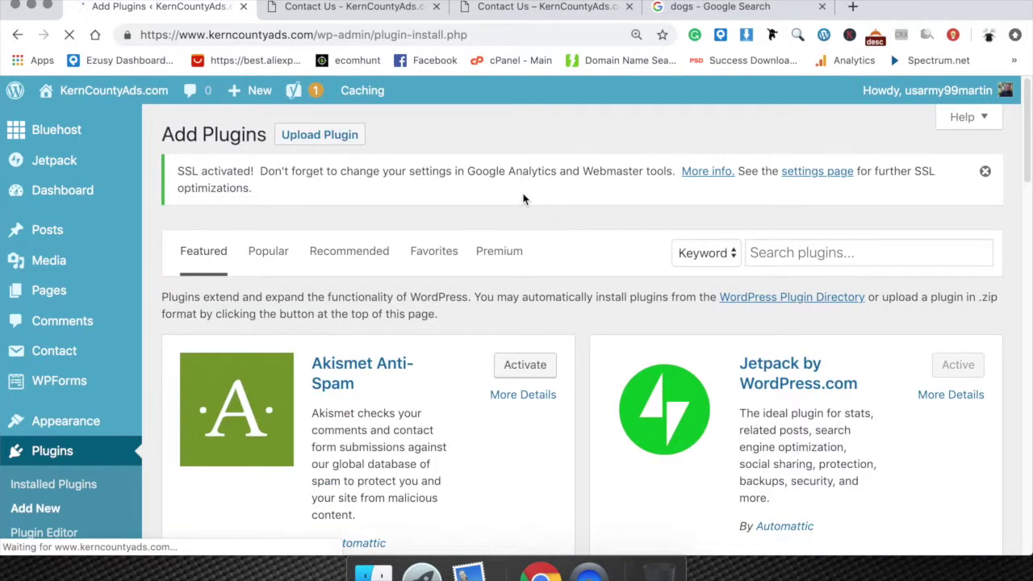
pyautogui.click(816, 248)
pyautogui.write('woo')
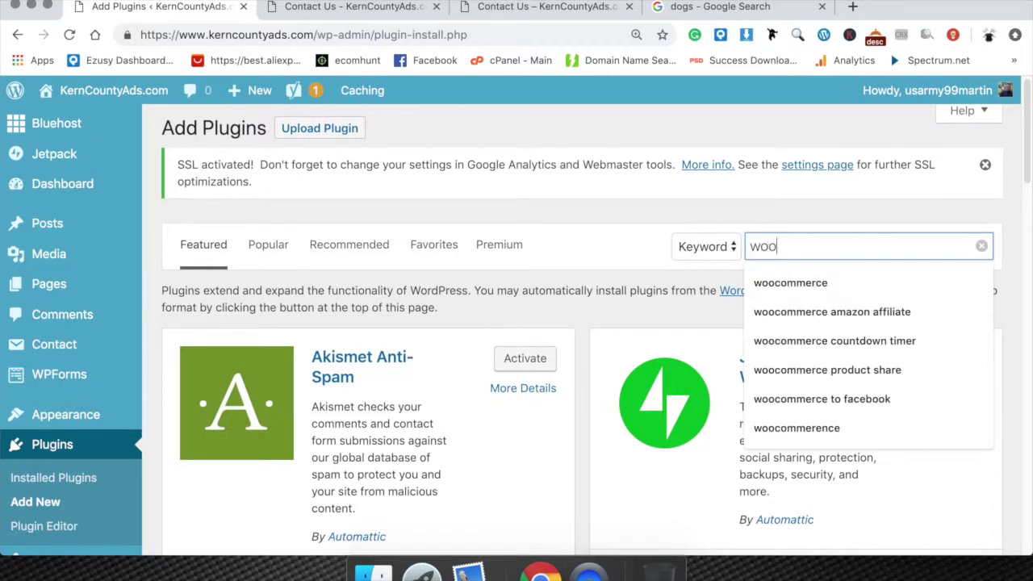
pyautogui.press('Return')
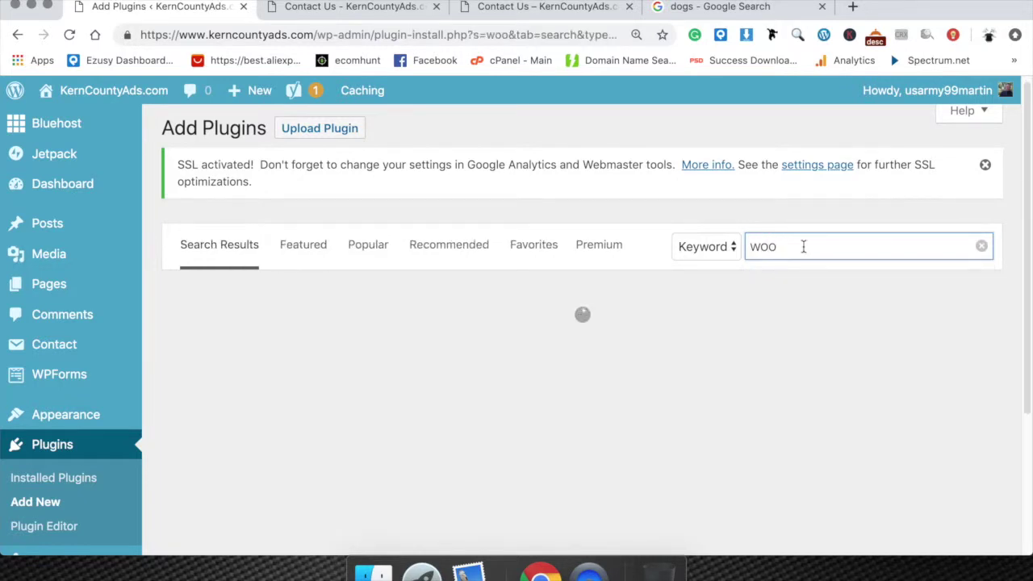
pyautogui.write('c')
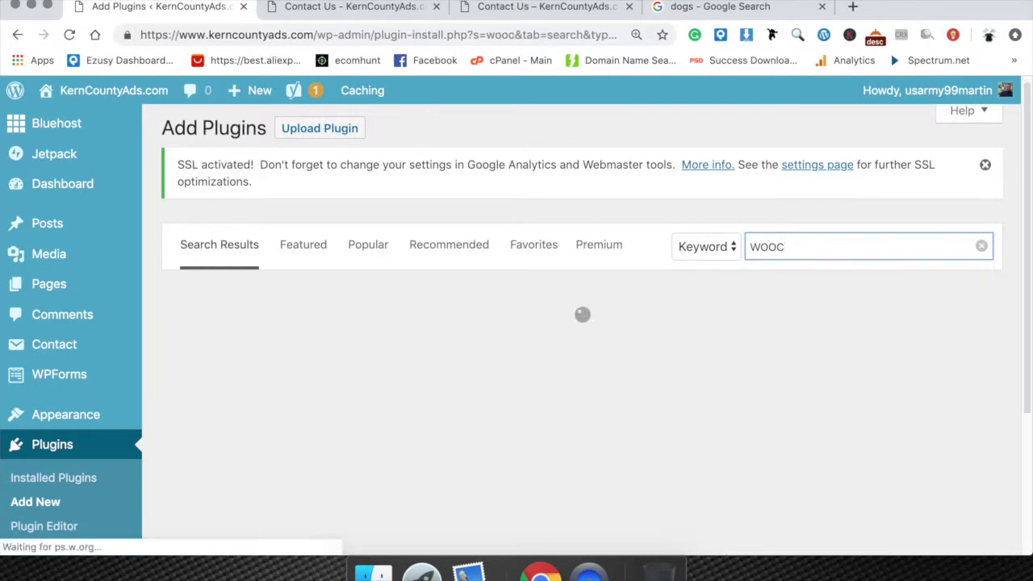
pyautogui.write('o')
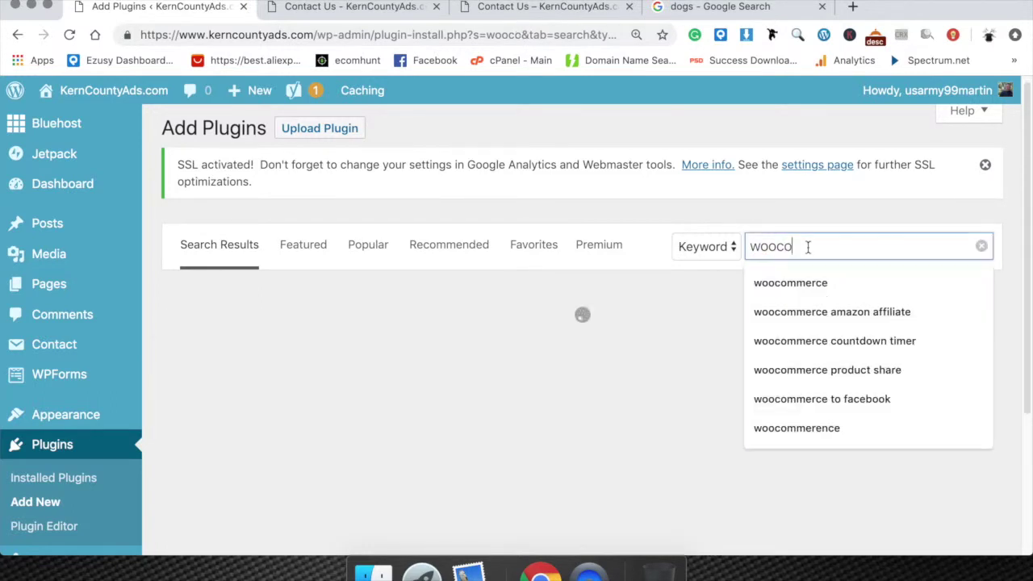
pyautogui.write('mmerce')
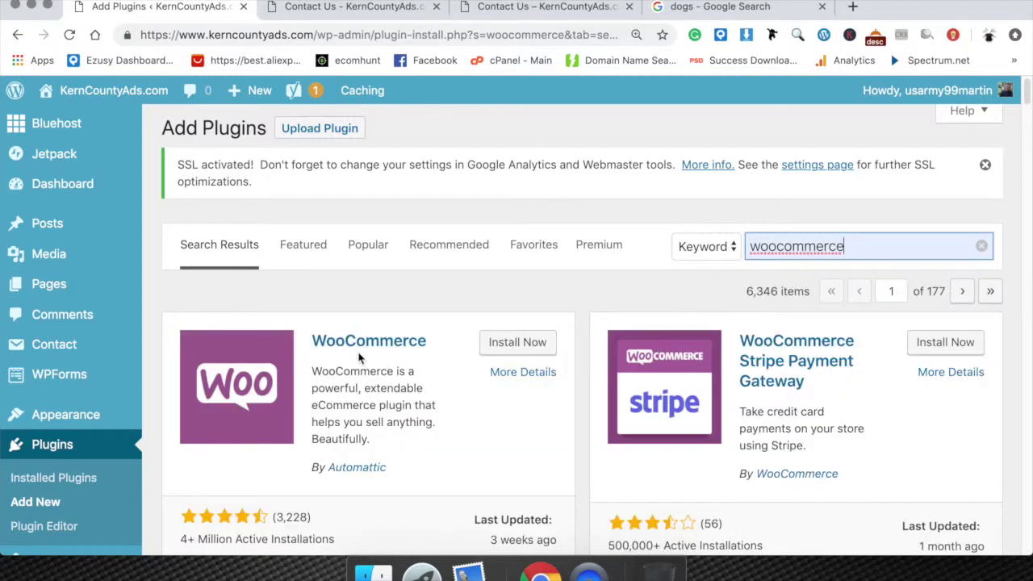
# Read the WooCommerce plugin's description, and install and activate the plugin.
pyautogui.moveTo(313, 371); pyautogui.dragTo(425, 438)
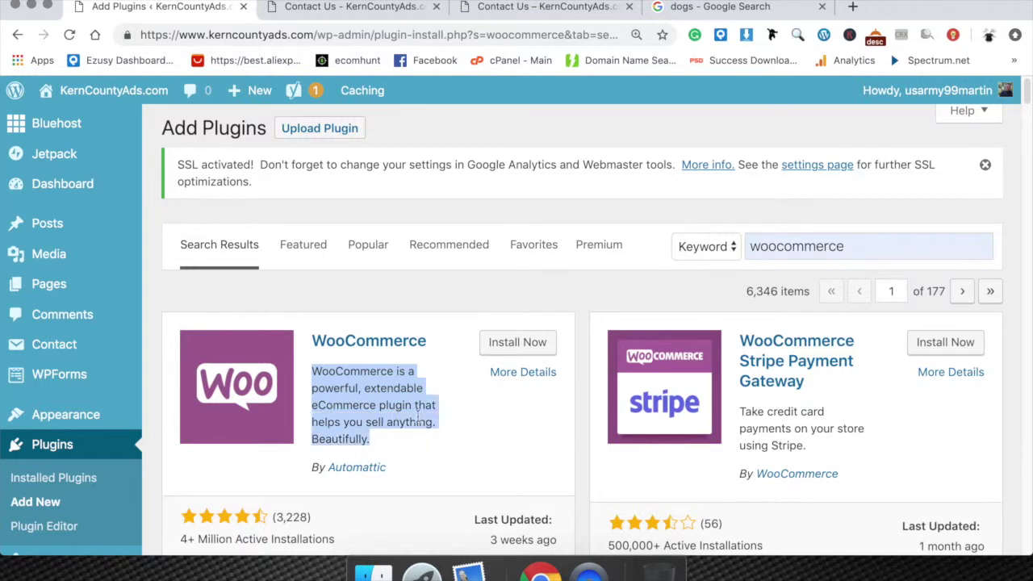
pyautogui.click(436, 419)
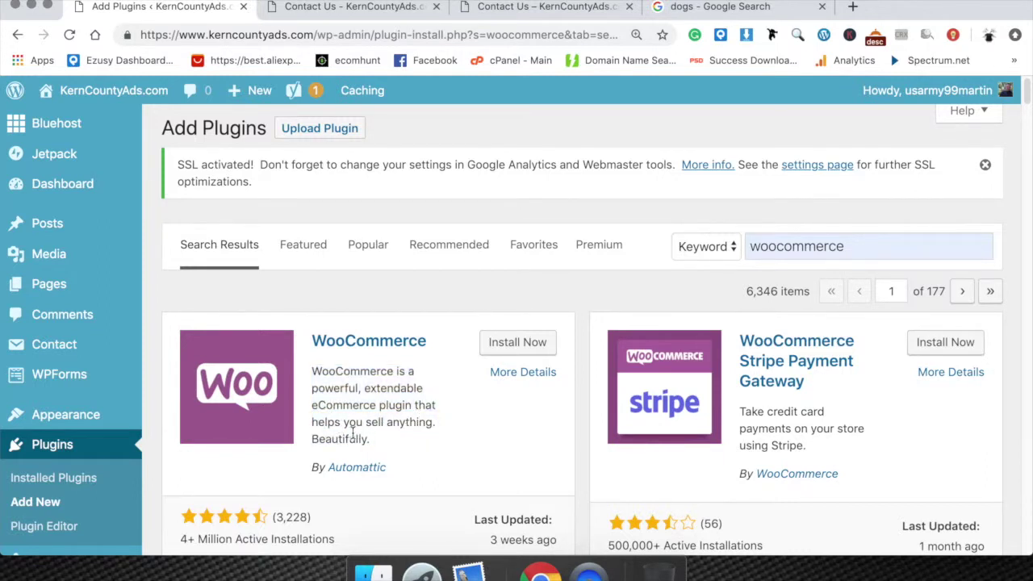
pyautogui.click(517, 344)
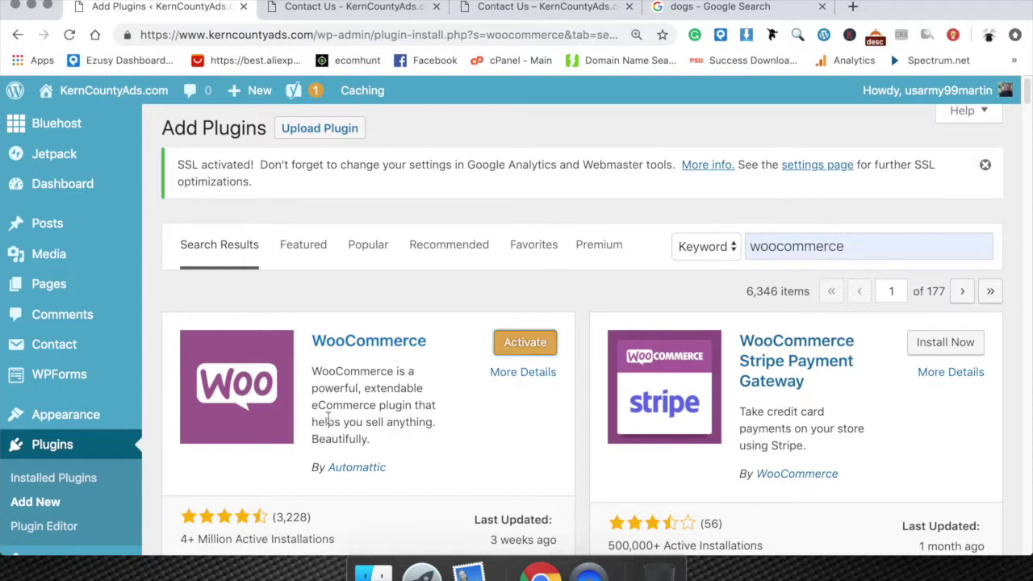
pyautogui.click(524, 337)
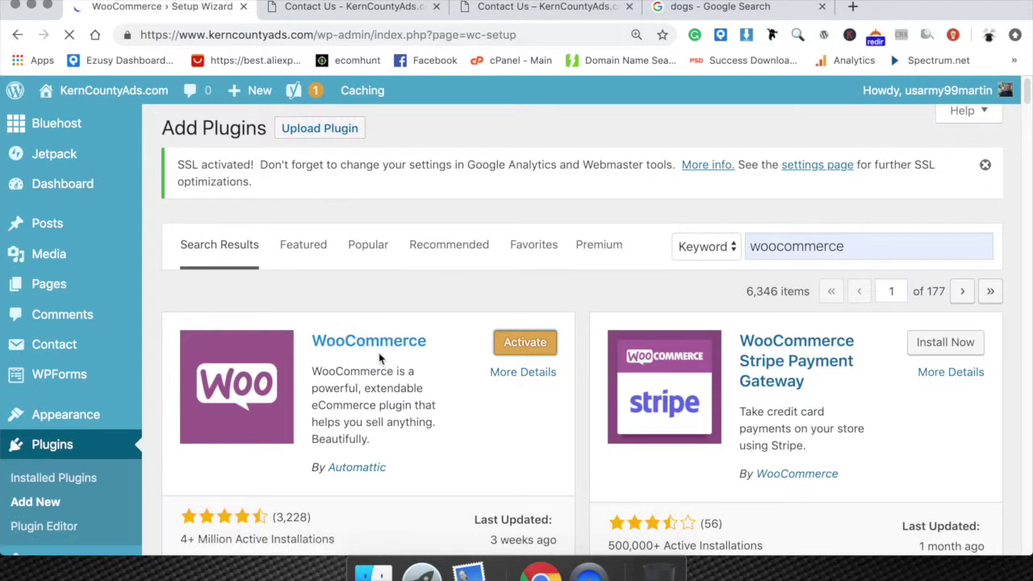
# Look through the WooCommerce store setup page and skip the wizard for now to reach the dashboard.
pyautogui.scroll(-2, 389, 352)
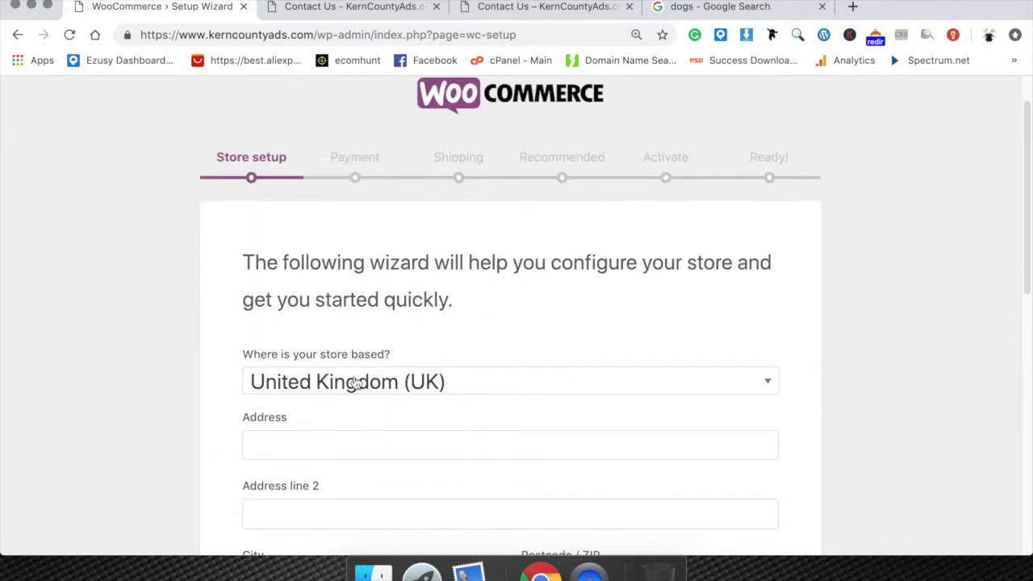
pyautogui.scroll(-3, 297, 323)
pyautogui.scroll(-10, 346, 401)
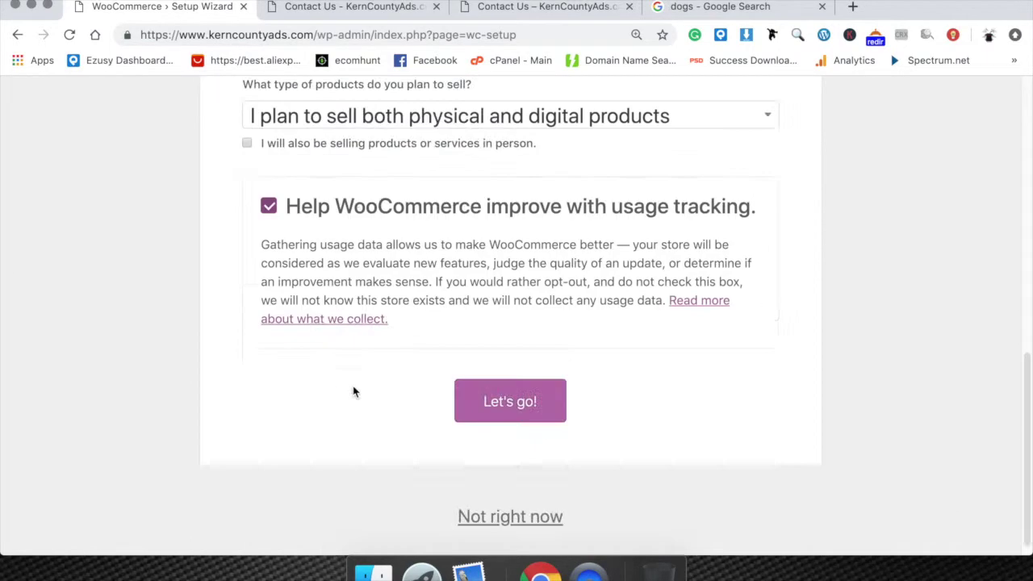
pyautogui.click(489, 523)
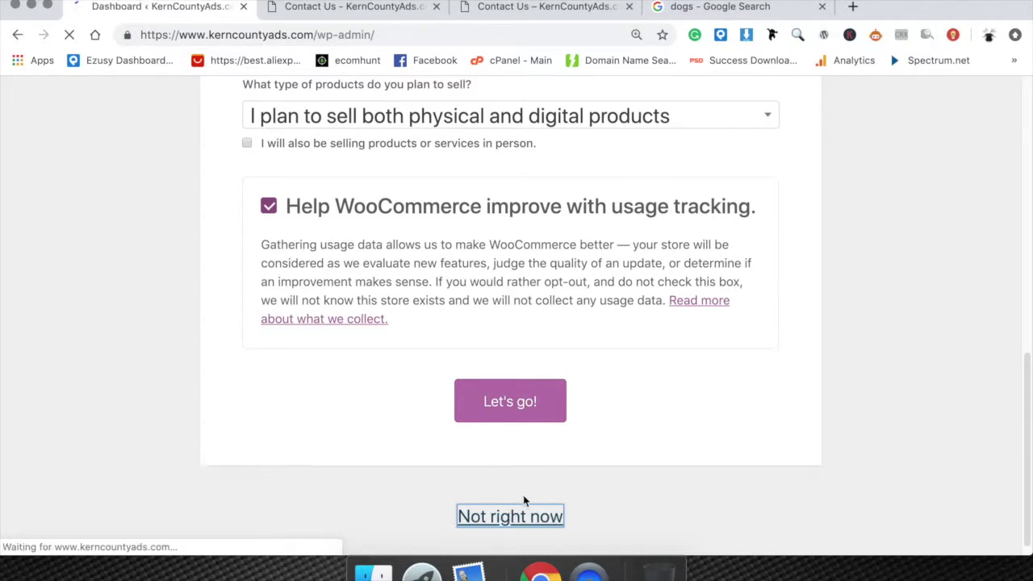
# Return to adding a new plugin from the dashboard and search the plugin directory for "forum".
pyautogui.scroll(-1, 566, 364)
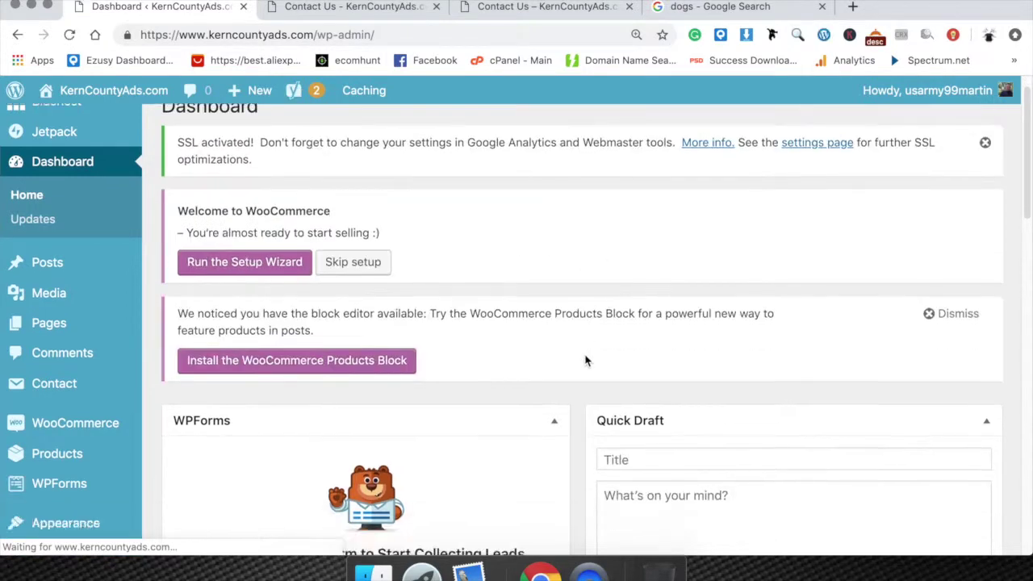
pyautogui.scroll(-9, 587, 360)
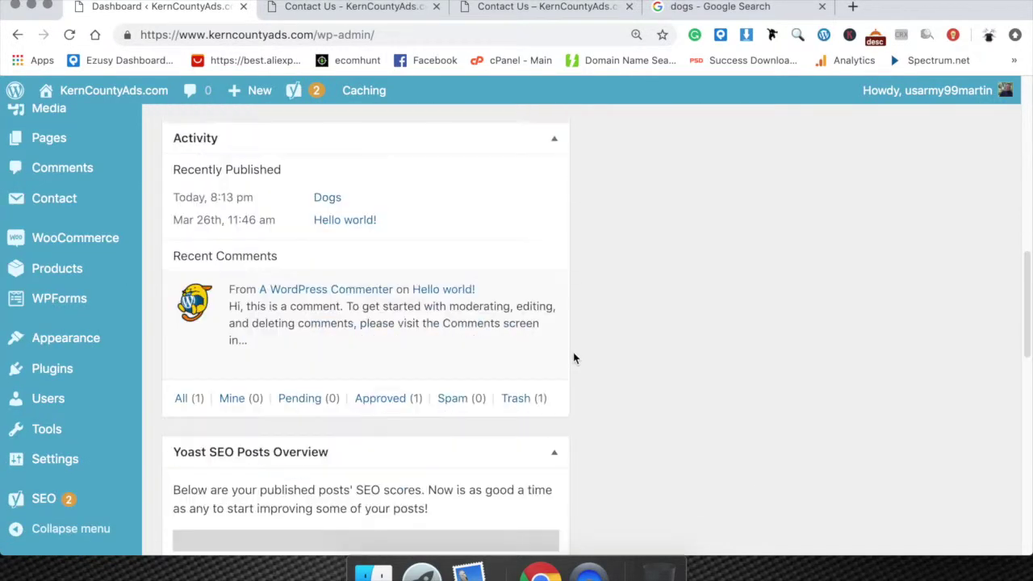
pyautogui.moveTo(39, 374)
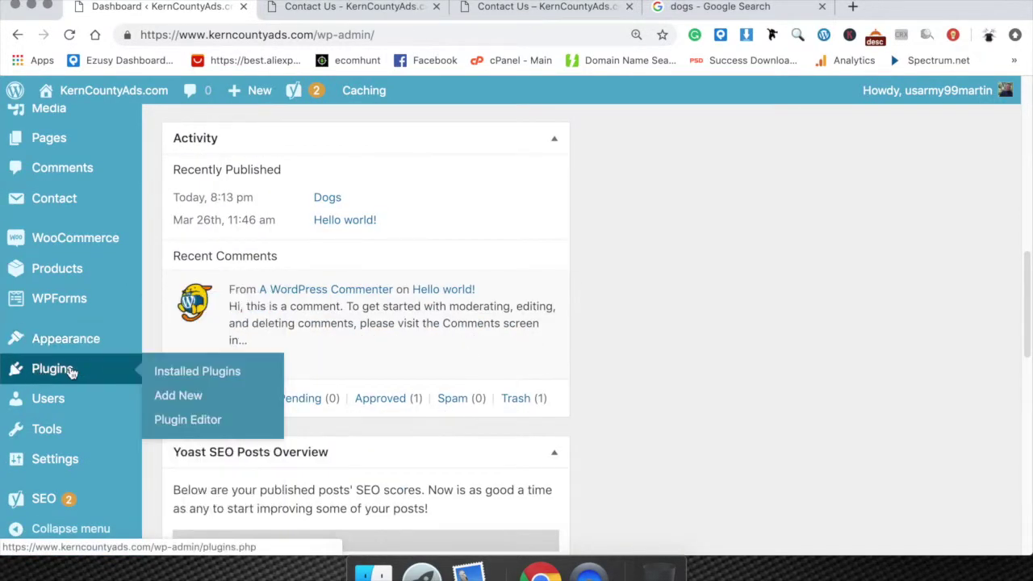
pyautogui.click(161, 396)
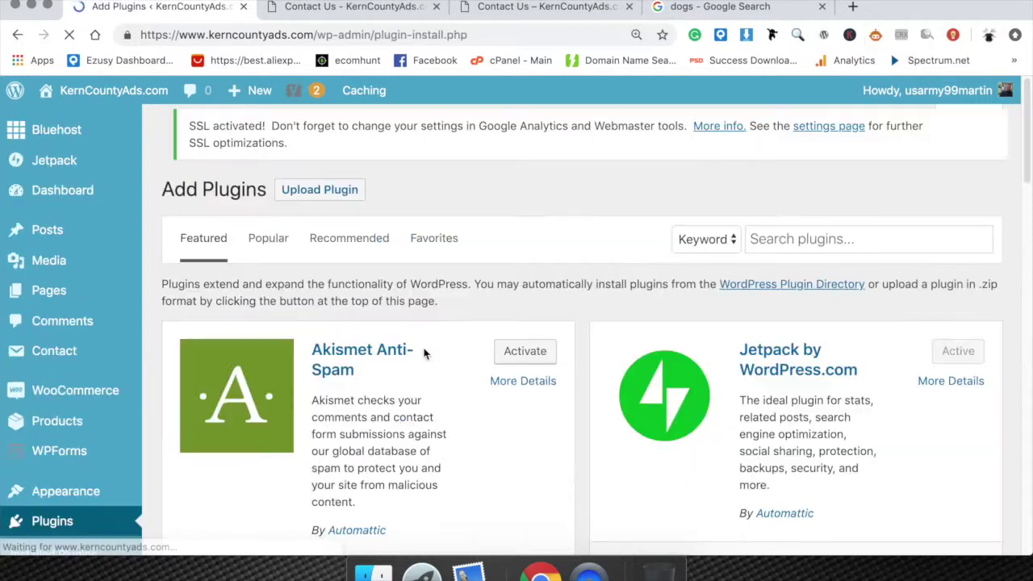
pyautogui.click(791, 253)
pyautogui.write('forum')
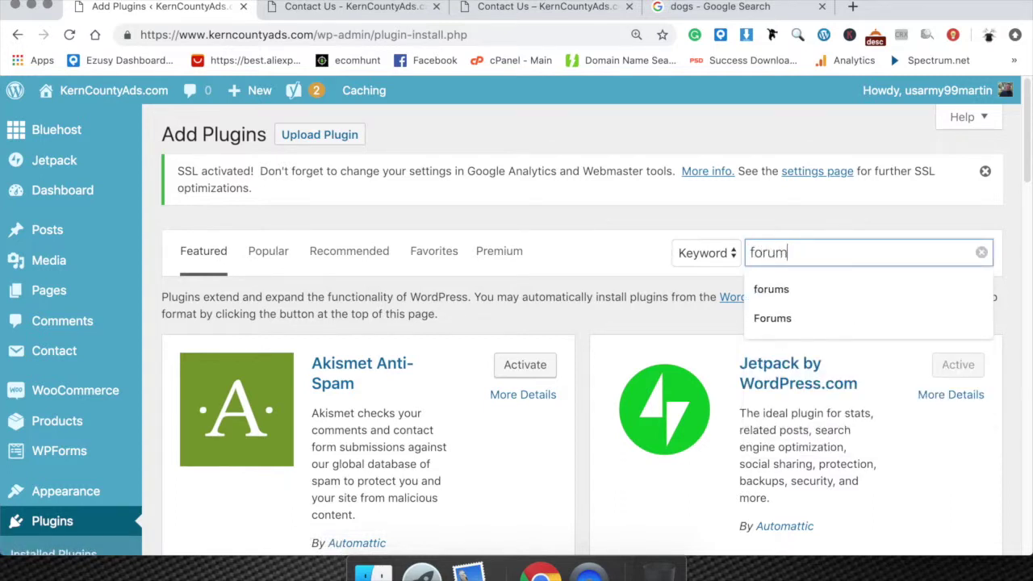
pyautogui.press('Return')
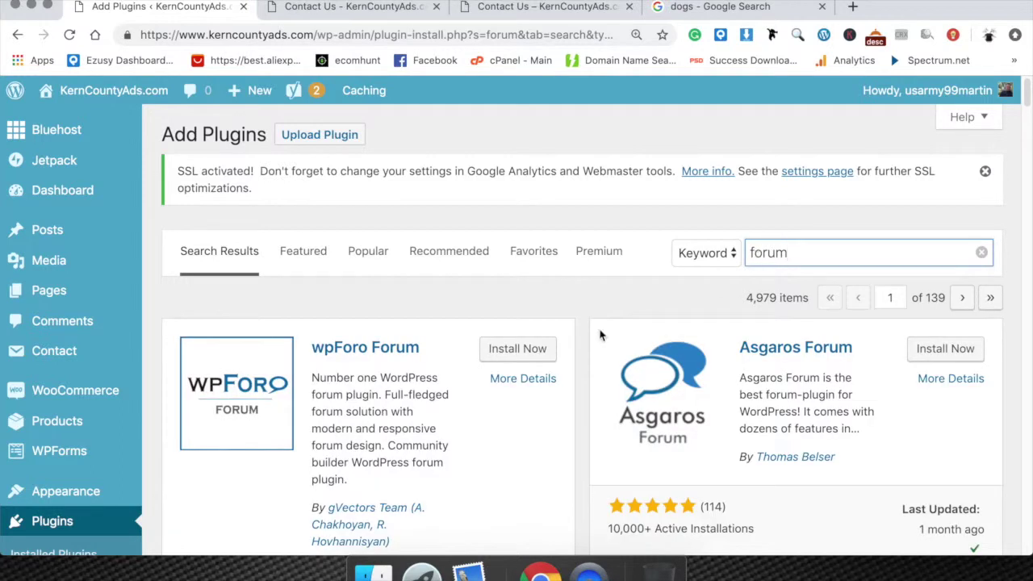
# Install and activate the wpForo Forum plugin from the search results.
pyautogui.scroll(-3, 591, 338)
pyautogui.click(529, 221)
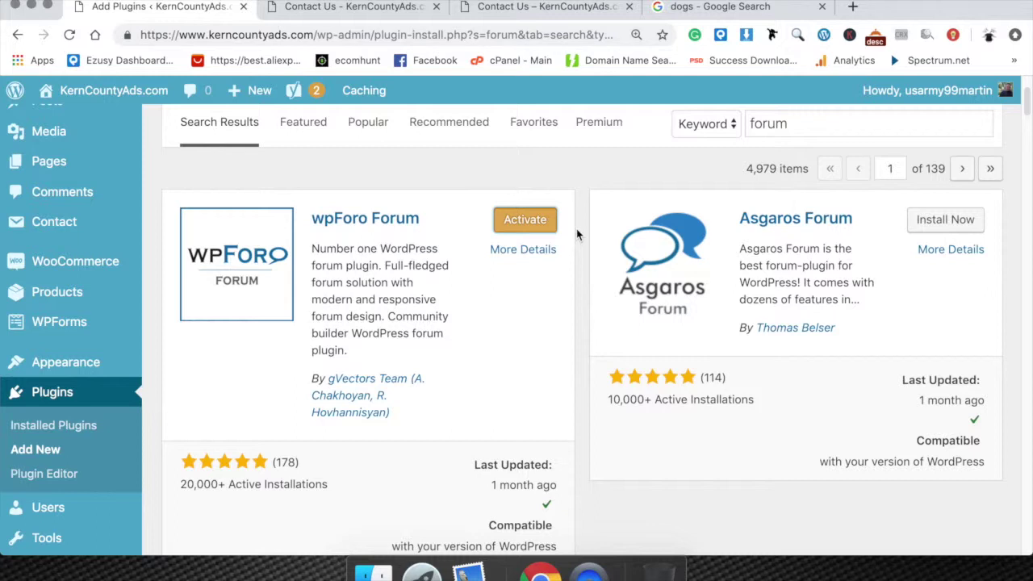
pyautogui.click(531, 229)
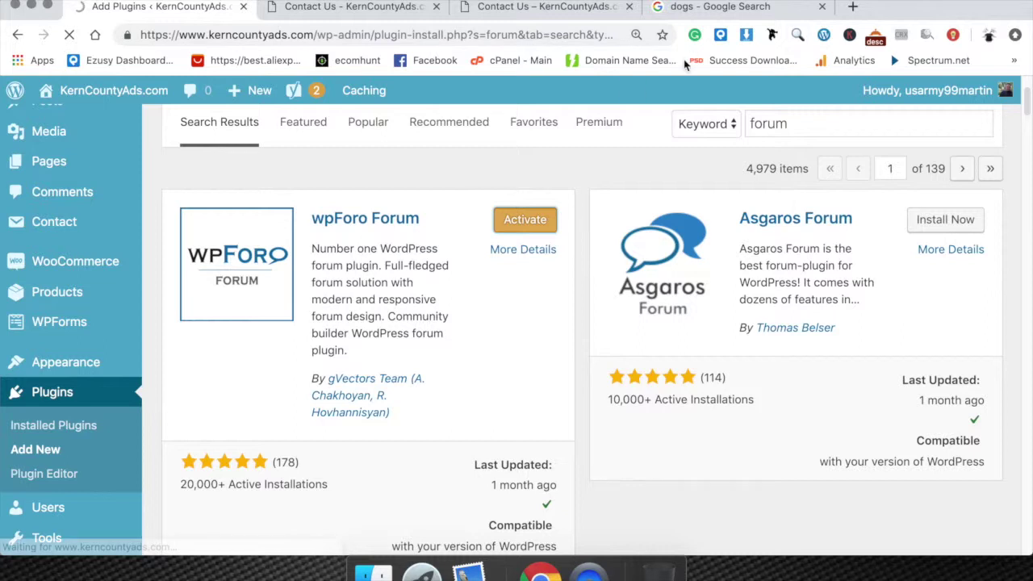
# Search Google for "forum" in a new browser tab and look through the results for an example forum site.
pyautogui.click(854, 7)
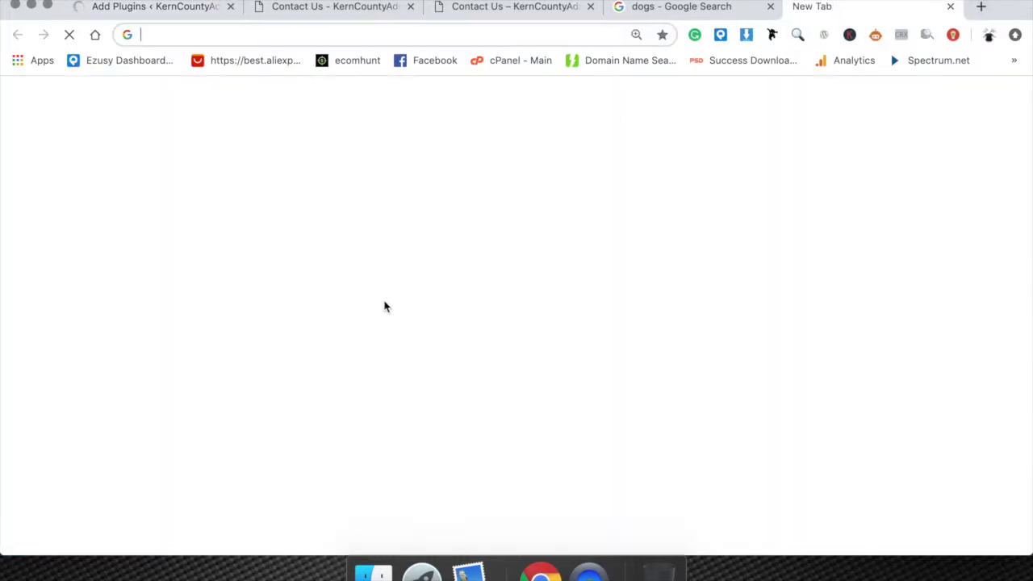
pyautogui.click(351, 335)
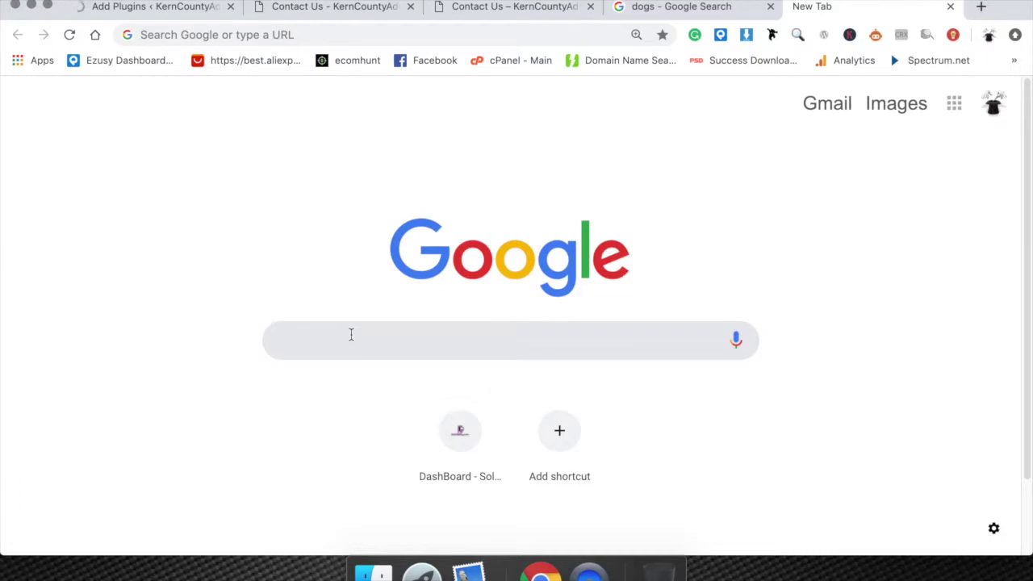
pyautogui.write('forum')
pyautogui.press('Return')
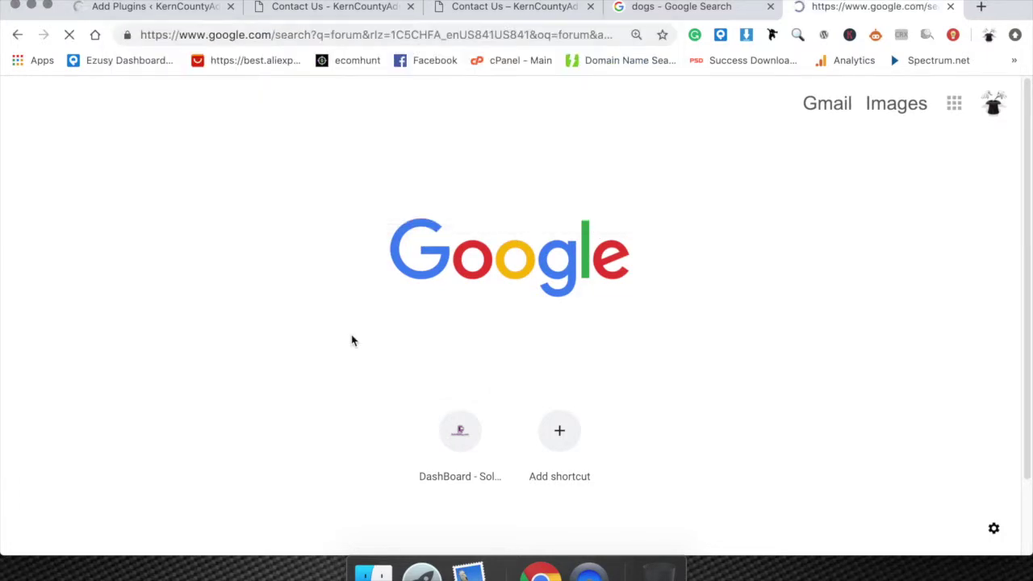
pyautogui.scroll(-3, 415, 307)
pyautogui.scroll(-1, 415, 307)
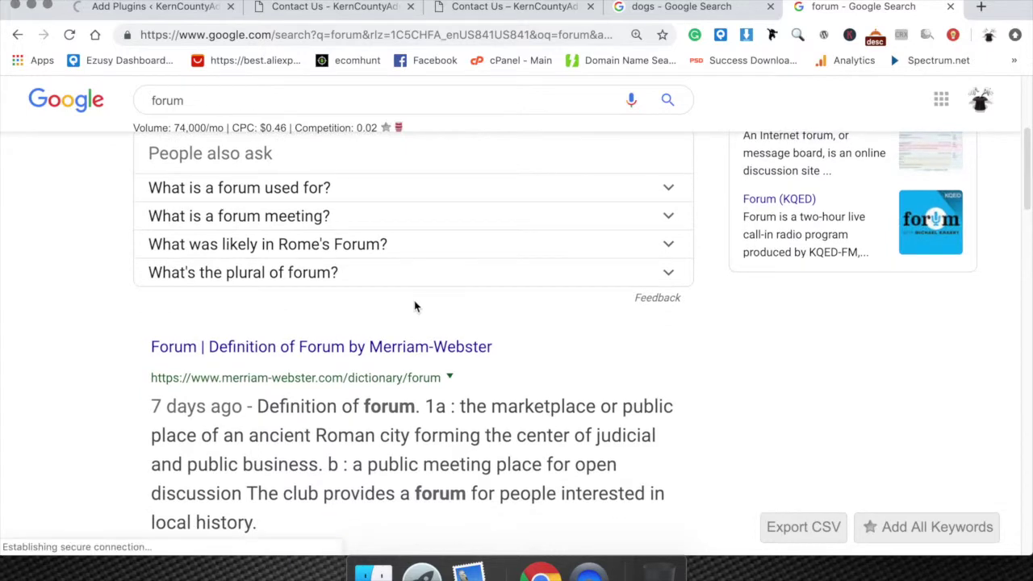
pyautogui.scroll(-10, 415, 307)
pyautogui.scroll(-3, 414, 306)
pyautogui.scroll(-3, 415, 301)
pyautogui.scroll(15, 417, 303)
# Change the Google search to "medical forum" and open the Patient community forum at patient.info/forums.
pyautogui.doubleClick(226, 114)
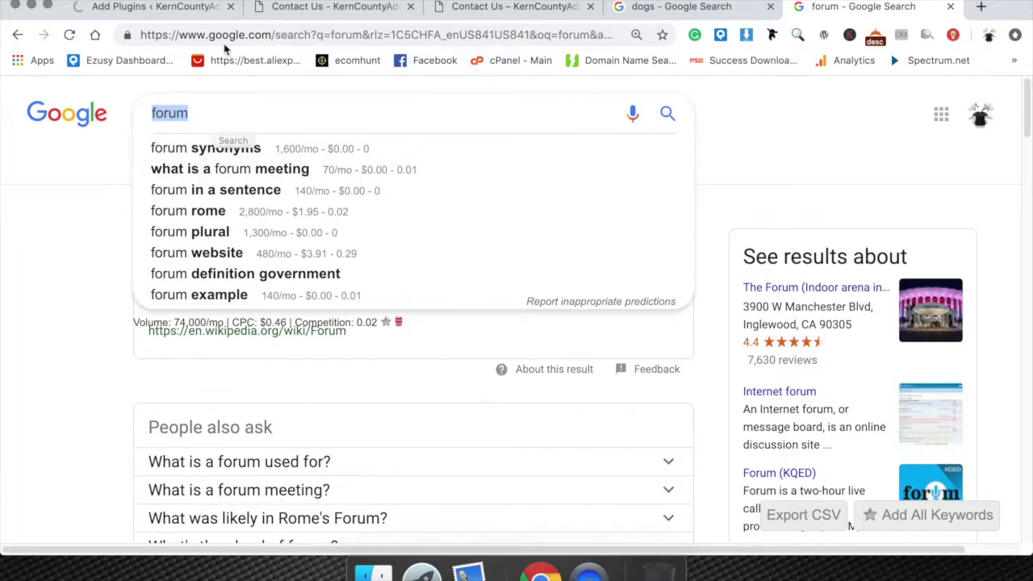
pyautogui.click(235, 113)
pyautogui.moveTo(189, 113); pyautogui.dragTo(148, 118)
pyautogui.click(152, 117)
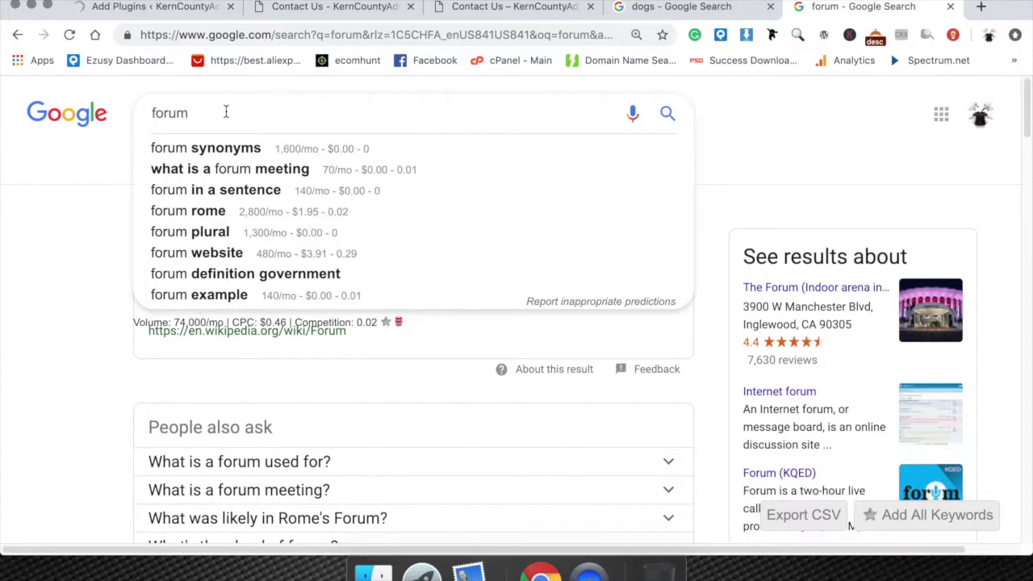
pyautogui.write('medial')
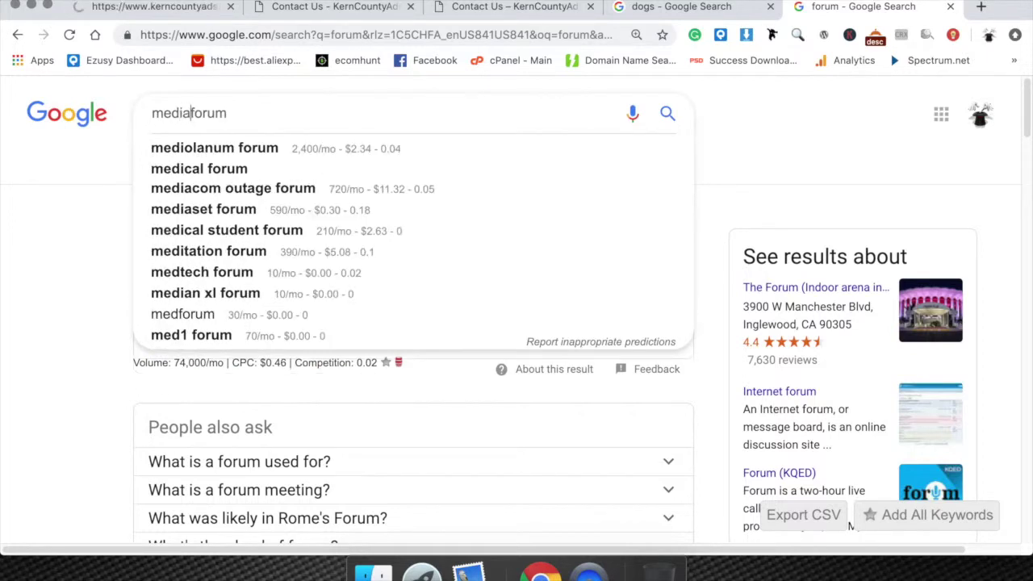
pyautogui.press('BackSpace')
pyautogui.press('BackSpace')
pyautogui.press('BackSpace')
pyautogui.write('ical')
pyautogui.press('Return')
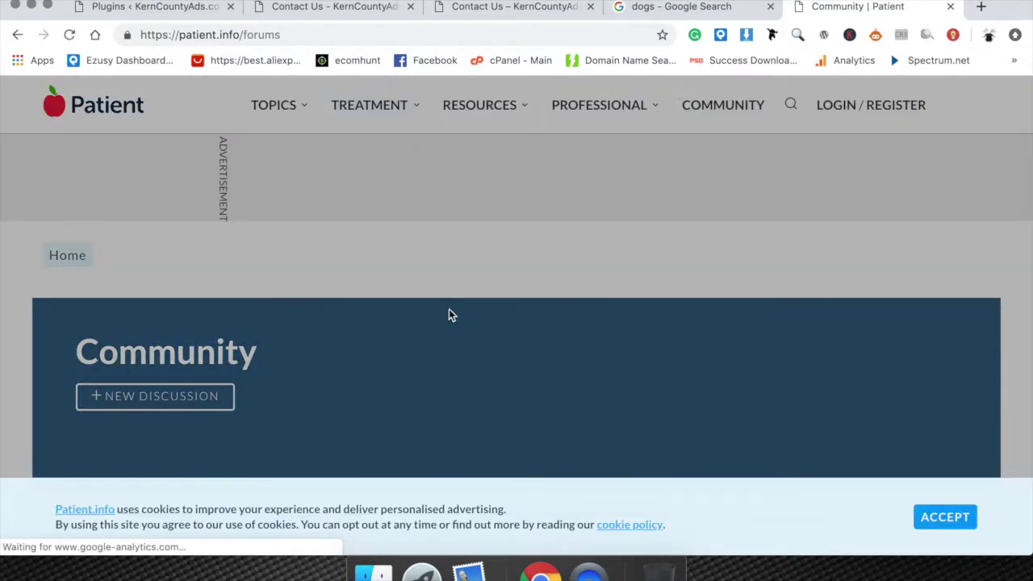
# Accept the Patient site's cookies, view the forum groups listed under F, and return to the Community page.
pyautogui.click(944, 518)
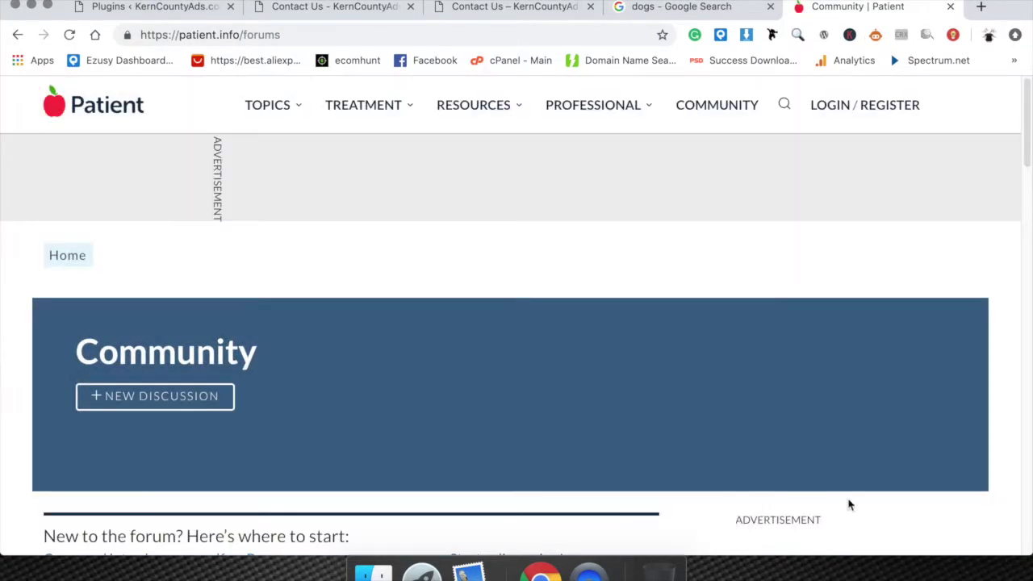
pyautogui.scroll(-8, 496, 408)
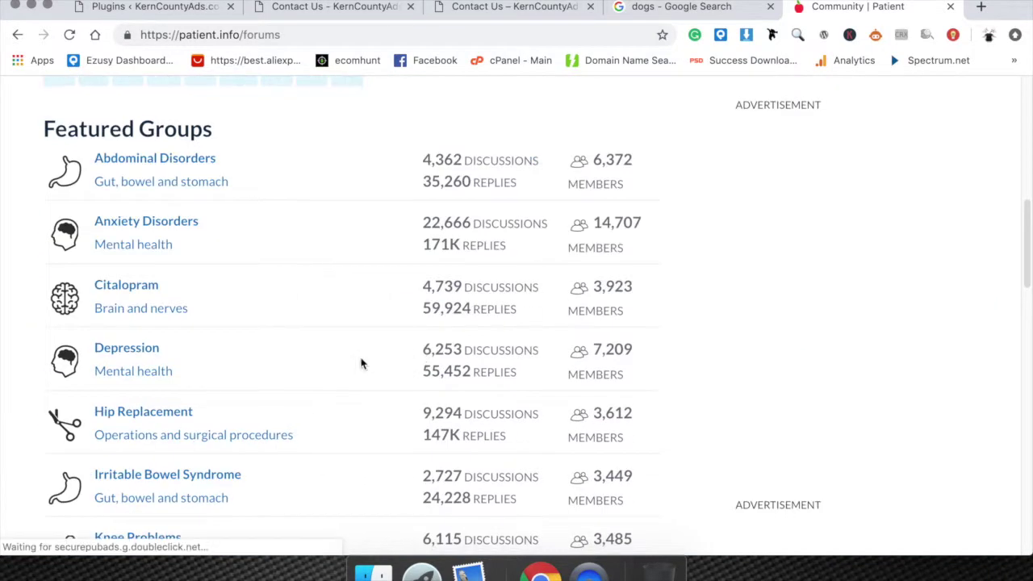
pyautogui.scroll(1, 362, 363)
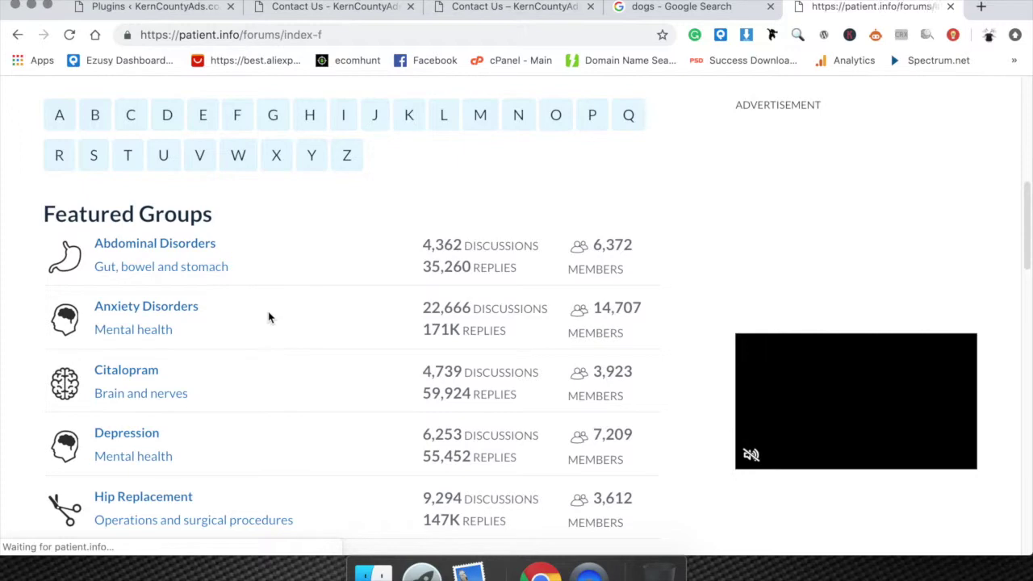
pyautogui.scroll(-5, 272, 317)
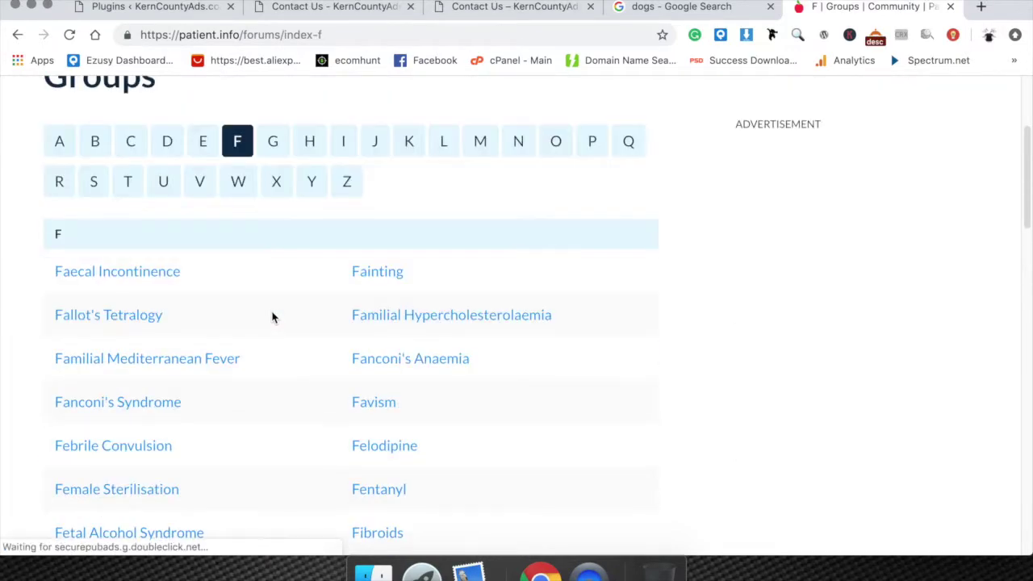
pyautogui.scroll(5, 272, 317)
pyautogui.click(17, 35)
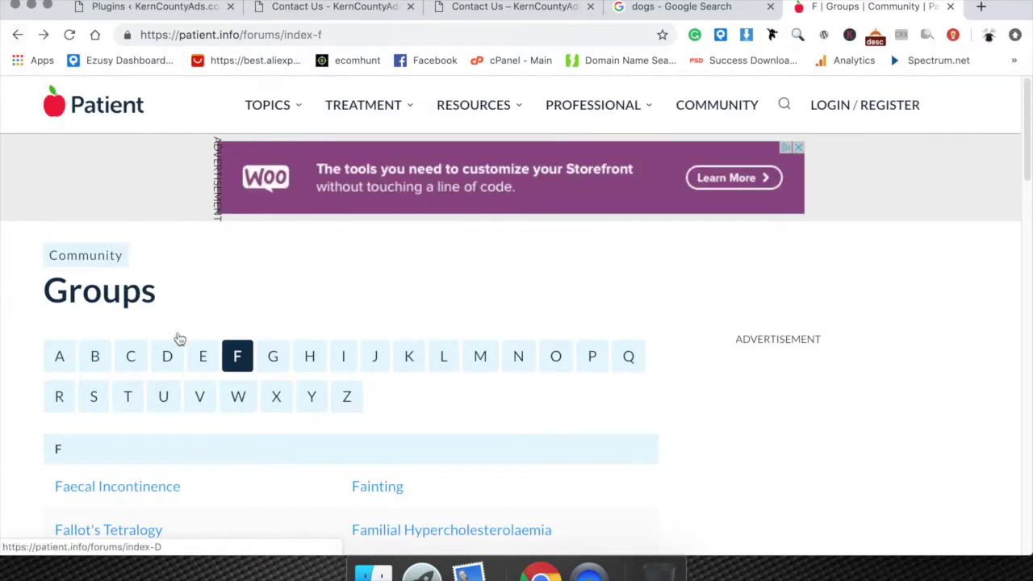
# Open the Anxiety Disorders group, look through its discussions, and return to the Community page.
pyautogui.click(158, 312)
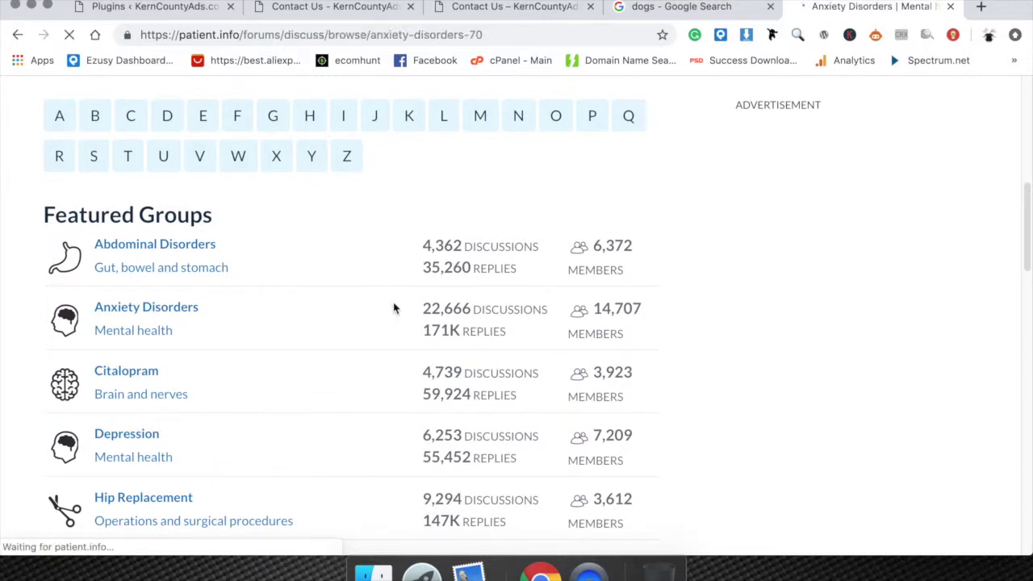
pyautogui.scroll(-3, 395, 305)
pyautogui.scroll(-5, 394, 306)
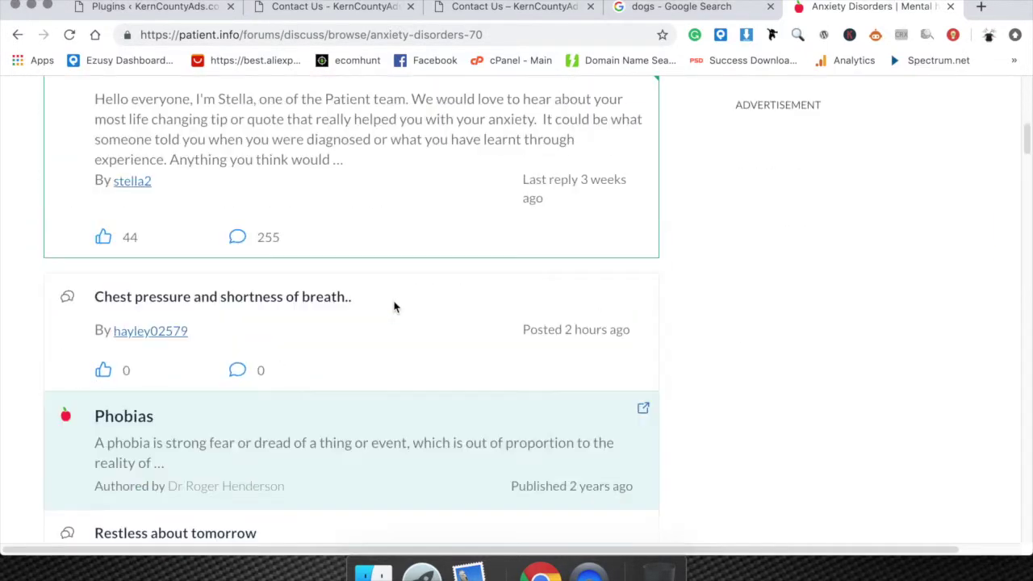
pyautogui.scroll(5, 661, 230)
pyautogui.scroll(3, 661, 230)
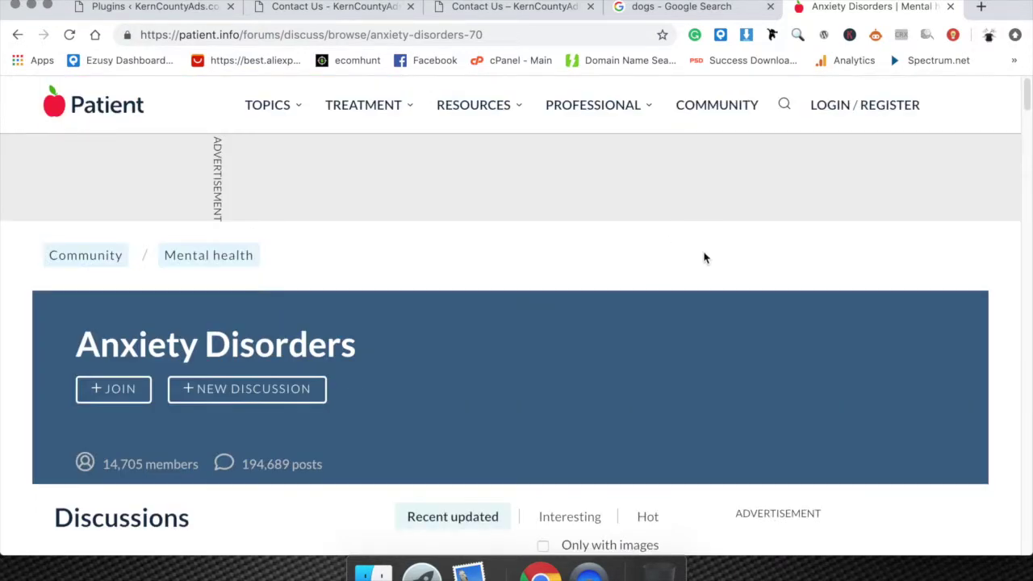
pyautogui.scroll(-1, 704, 257)
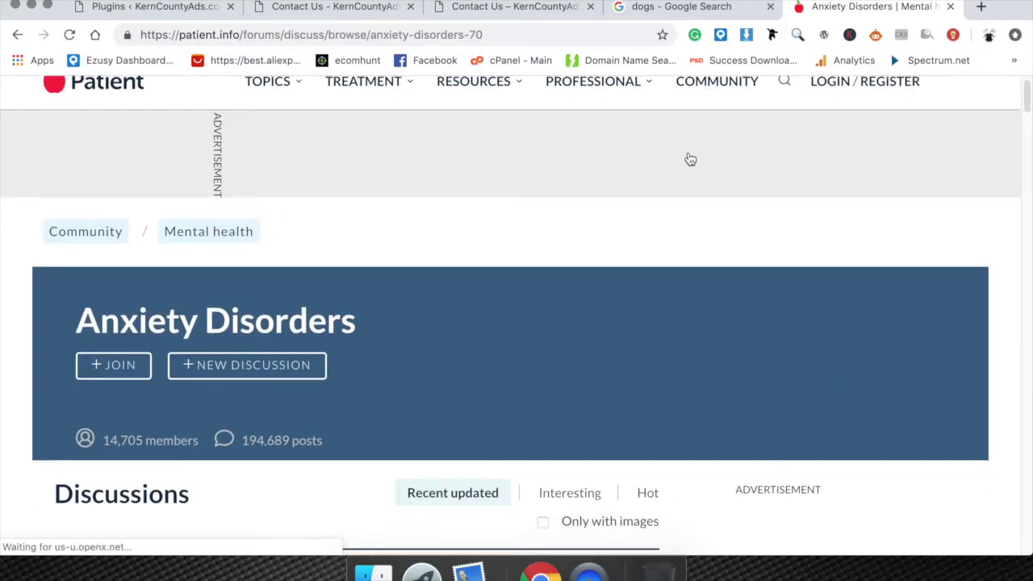
pyautogui.press('super+bracketleft')
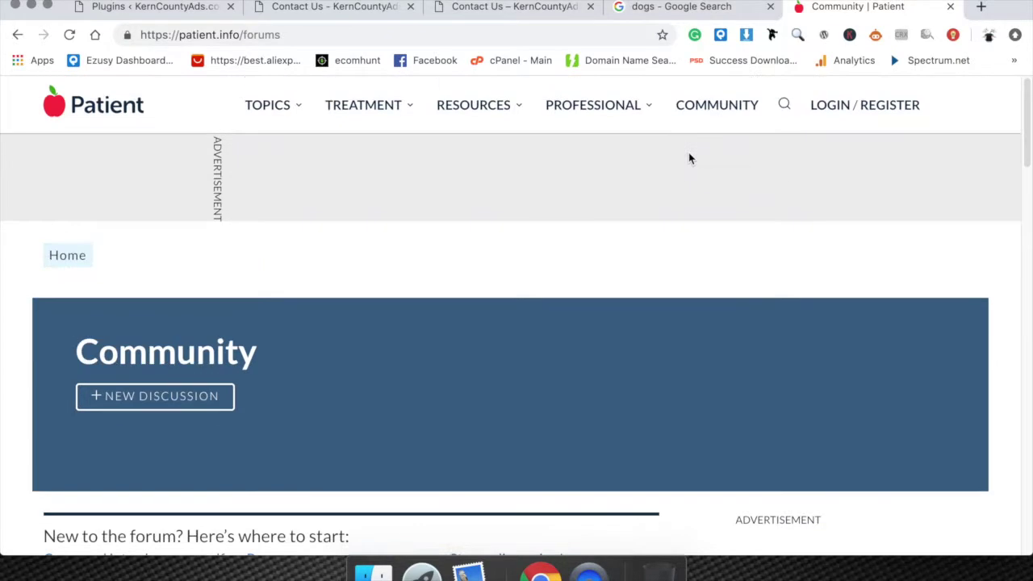
# Open the Knee Problems group from the featured groups and look through its recent discussions.
pyautogui.scroll(-5, 548, 240)
pyautogui.scroll(-5, 547, 240)
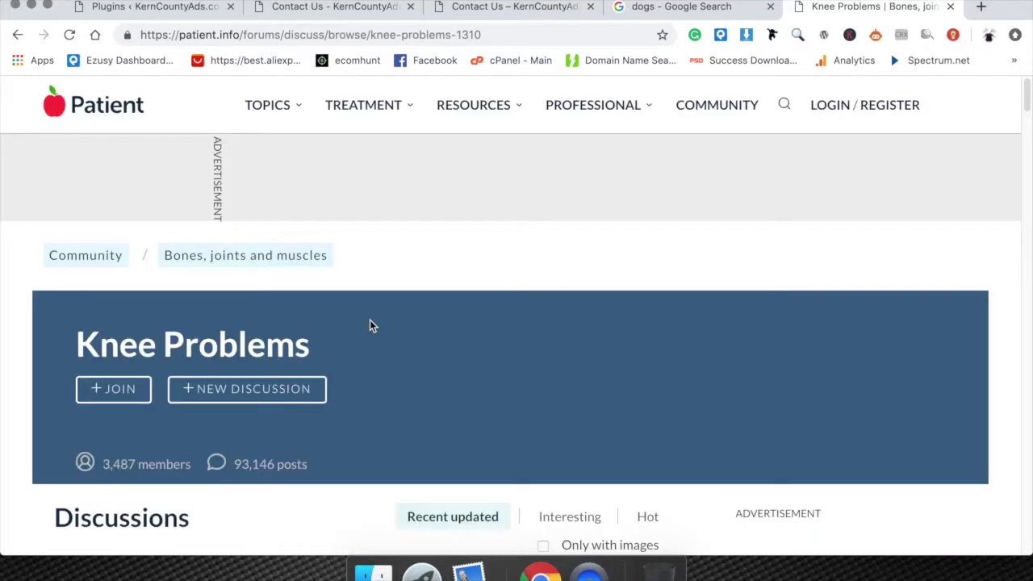
pyautogui.scroll(-6, 369, 322)
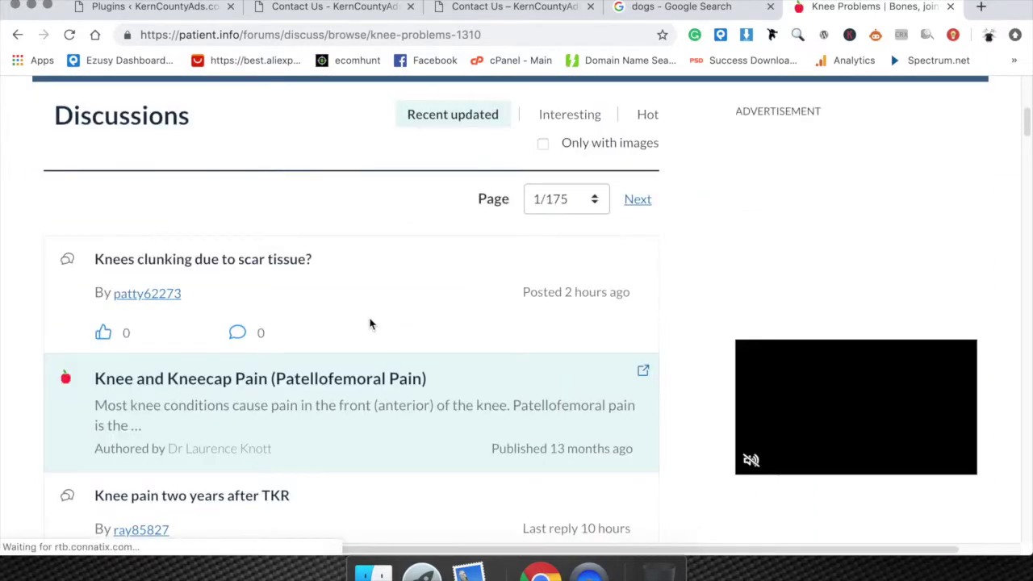
pyautogui.scroll(-2, 157, 327)
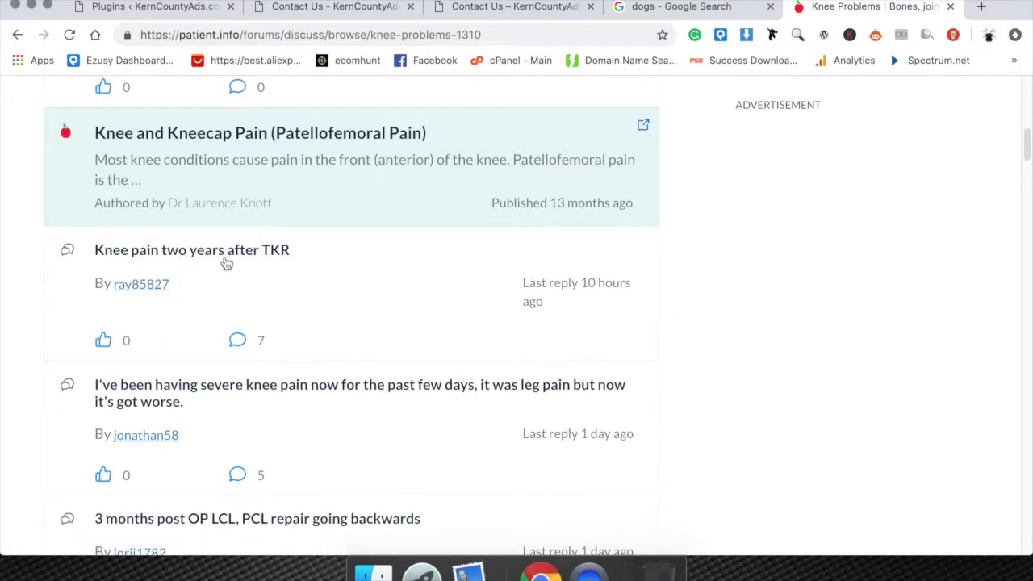
pyautogui.scroll(-1, 213, 352)
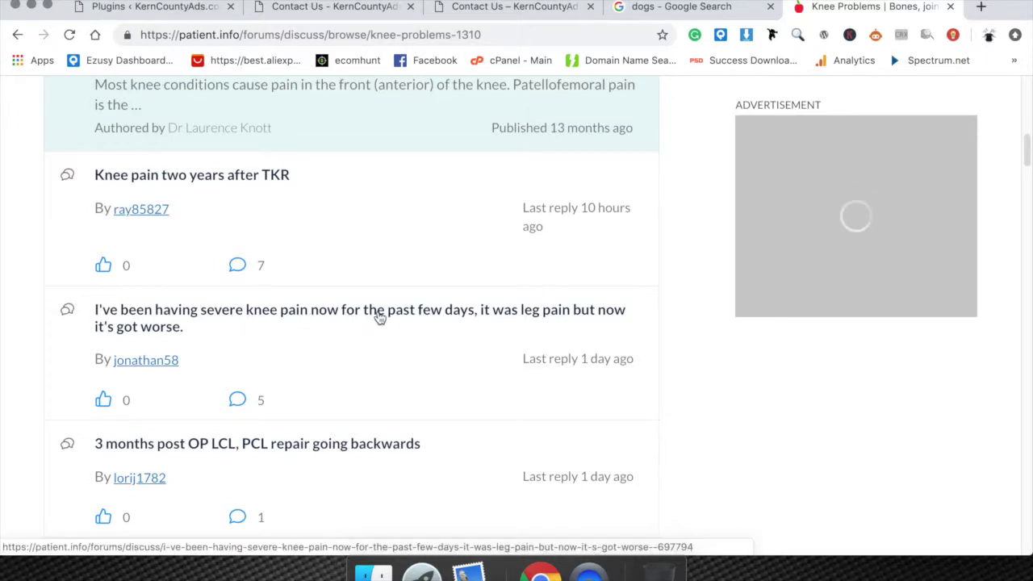
# Open the discussion about severe knee pain over the past few days, read its post and replies, and try to reply.
pyautogui.click(273, 367)
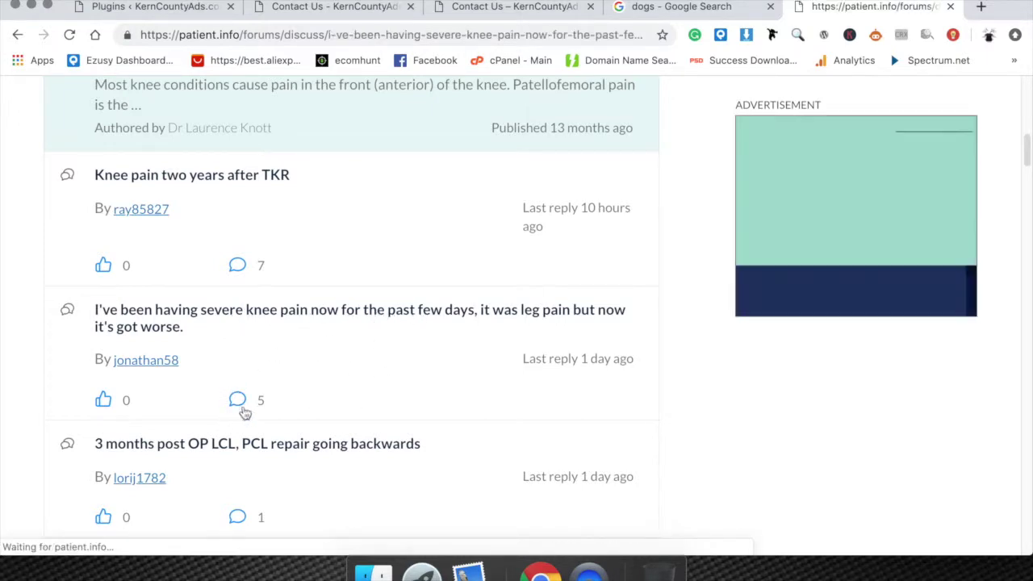
pyautogui.scroll(-5, 359, 375)
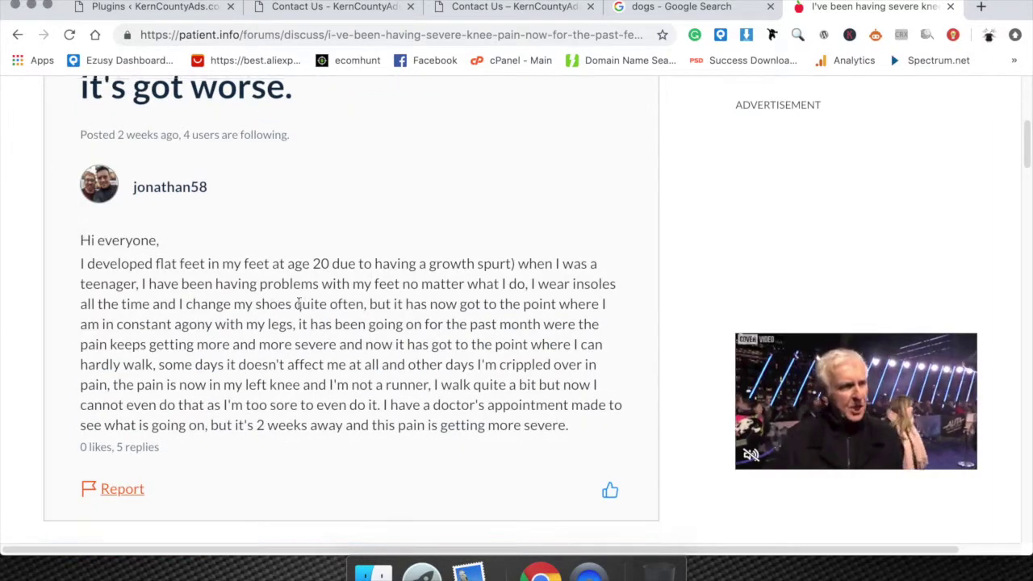
pyautogui.scroll(-10, 301, 300)
pyautogui.scroll(6, 281, 282)
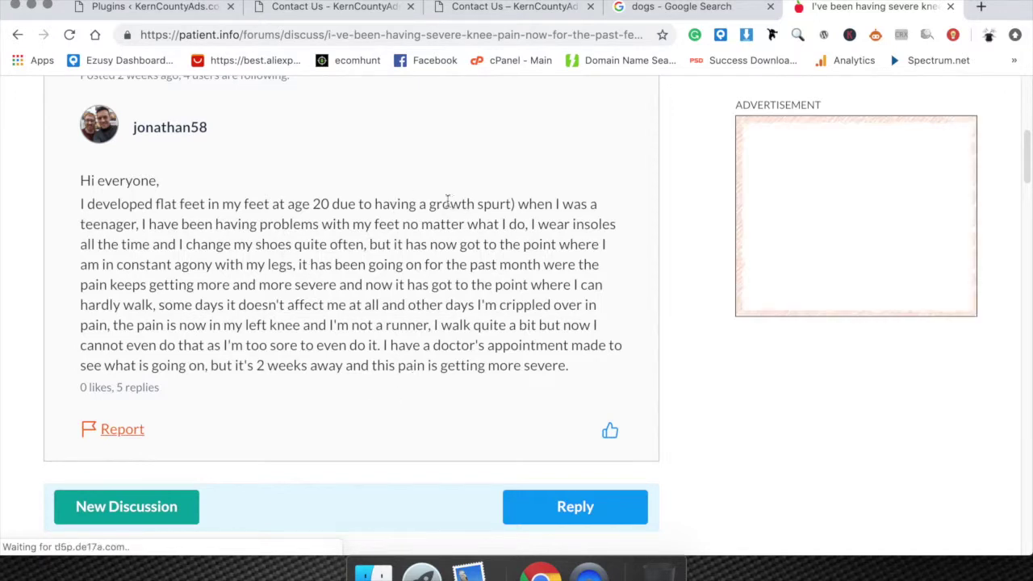
pyautogui.moveTo(429, 205); pyautogui.dragTo(509, 204)
pyautogui.click(575, 506)
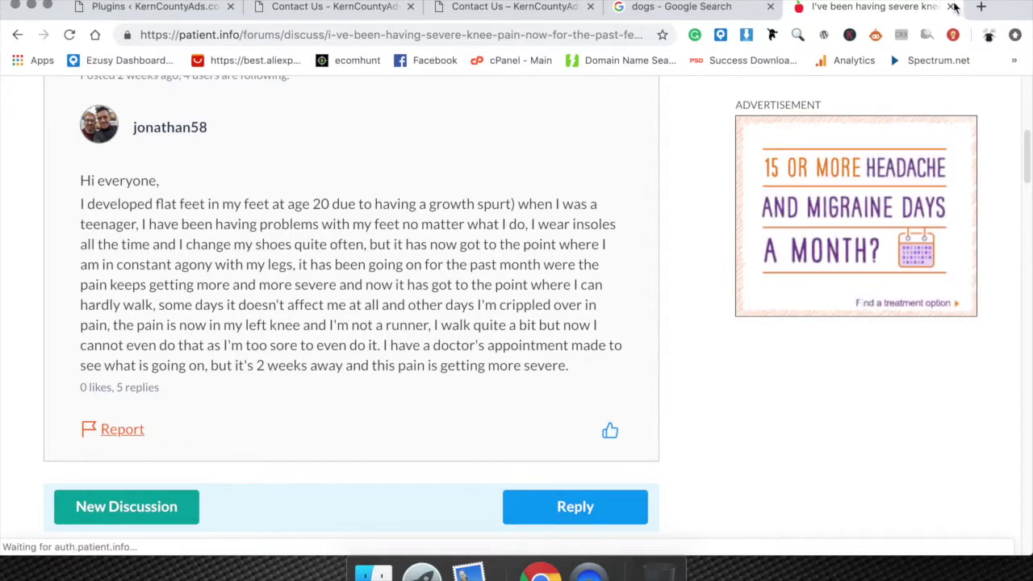
# Close the Patient forum page and look over the notices and plugin list on the WordPress Plugins page.
pyautogui.press('super+w')
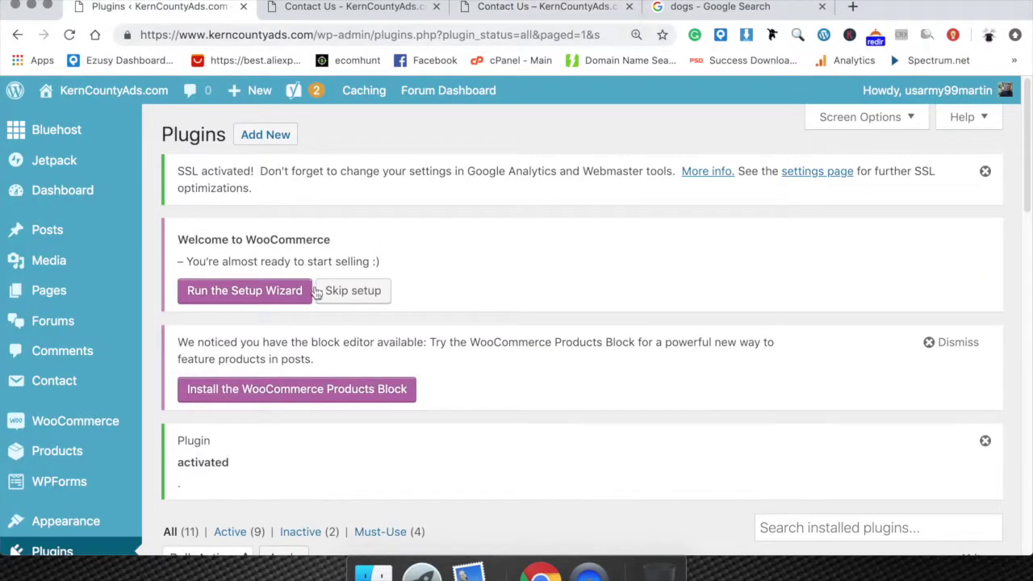
pyautogui.scroll(-3, 283, 335)
pyautogui.scroll(-4, 283, 335)
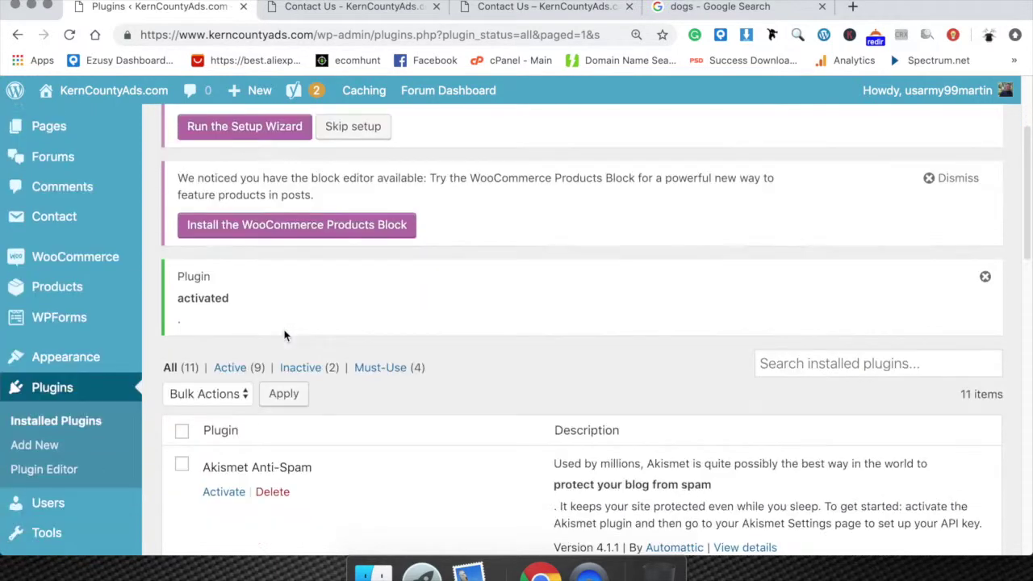
pyautogui.scroll(7, 286, 331)
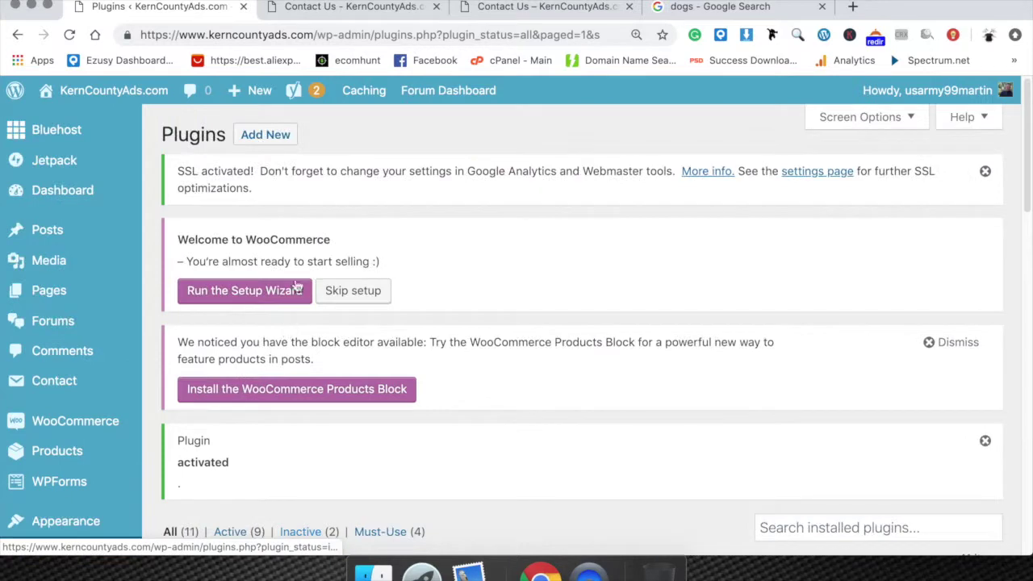
# Close both Contact Us pages and the "dogs" Google search, leaving only the WordPress admin open.
pyautogui.click(561, 6)
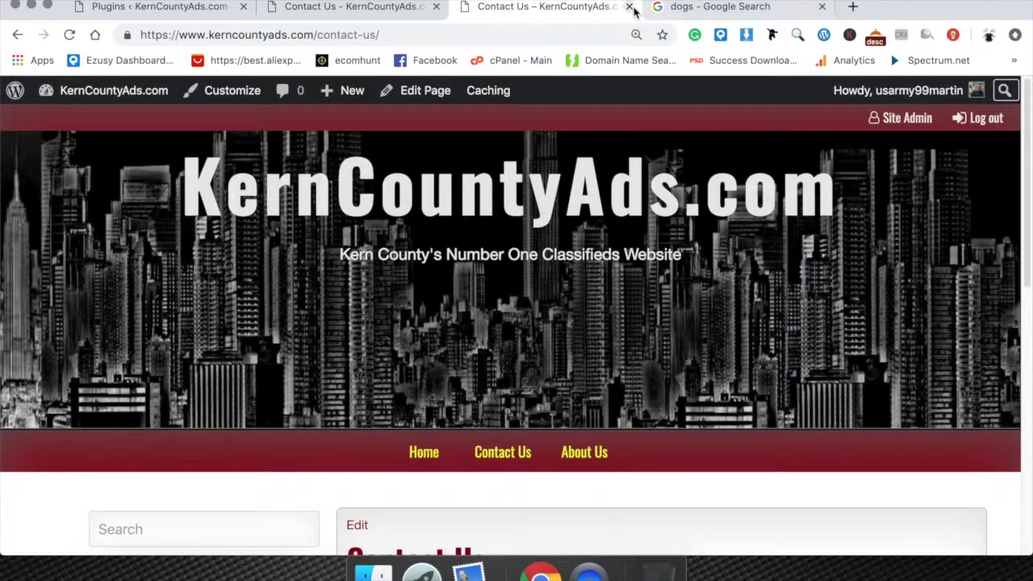
pyautogui.click(630, 6)
pyautogui.click(629, 7)
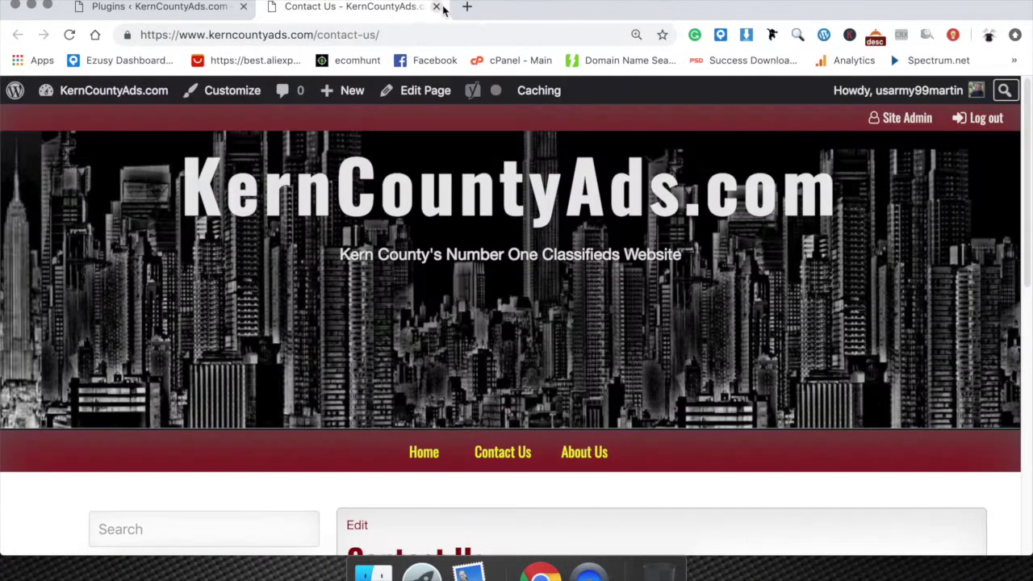
pyautogui.click(436, 8)
# Open the wpForo dashboard and look through its welcome message, server information and forum maintenance options.
pyautogui.scroll(-1, 78, 373)
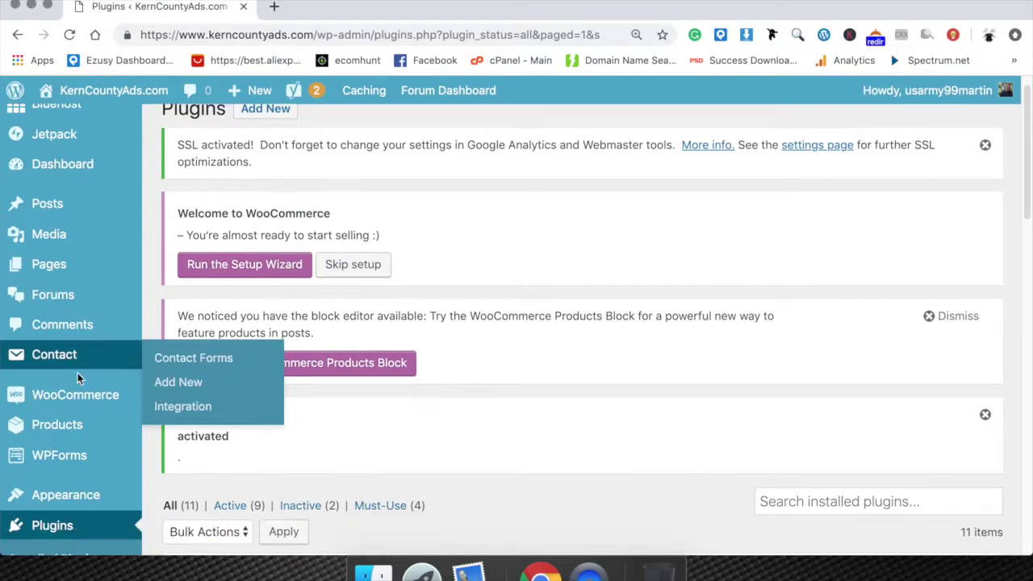
pyautogui.click(68, 306)
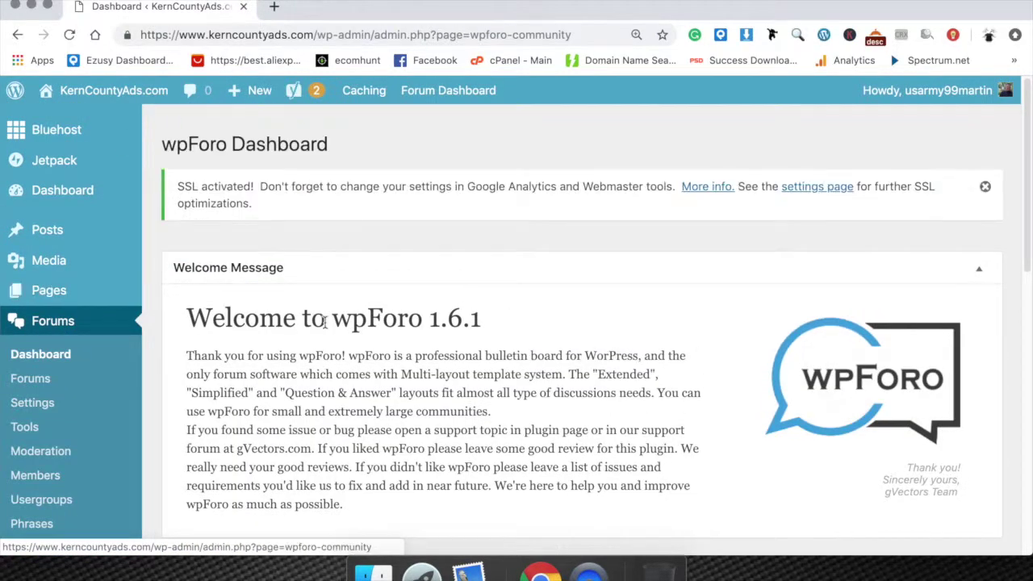
pyautogui.scroll(-10, 327, 323)
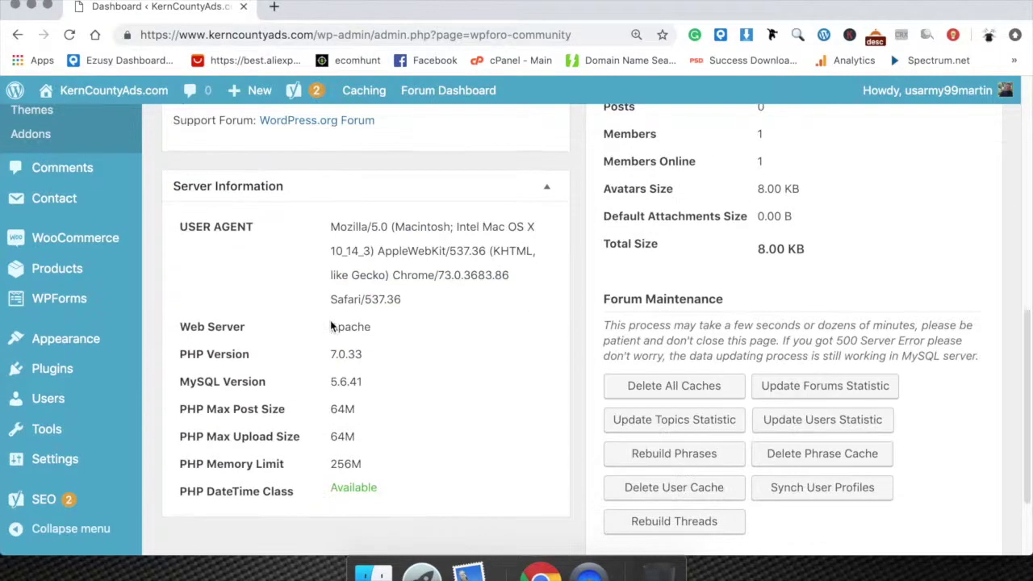
pyautogui.scroll(-3, 330, 327)
pyautogui.scroll(15, 330, 319)
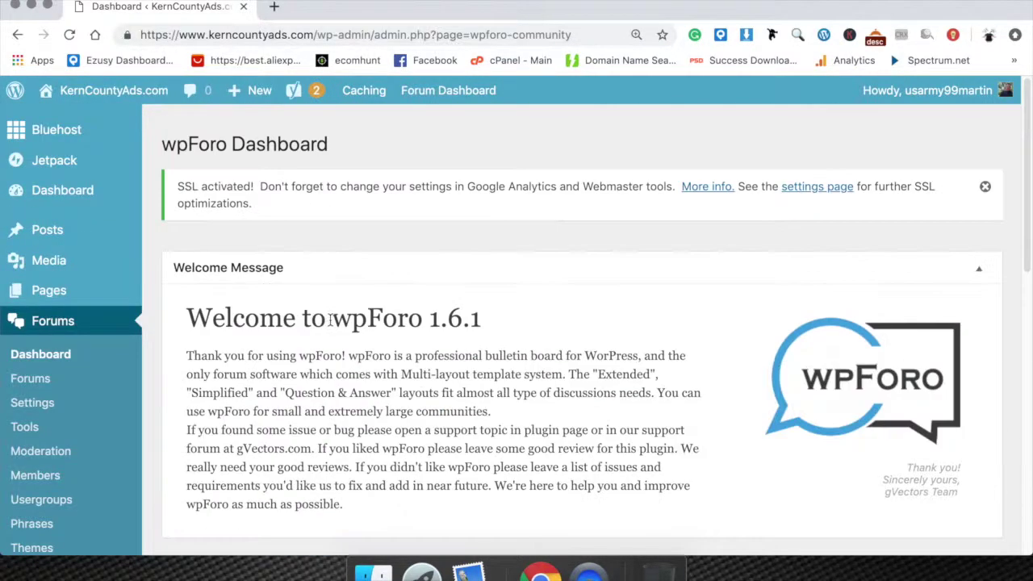
# Add a forum titled "Old Cars Forum" under Main Forum in wpForo and publish it.
pyautogui.click(42, 379)
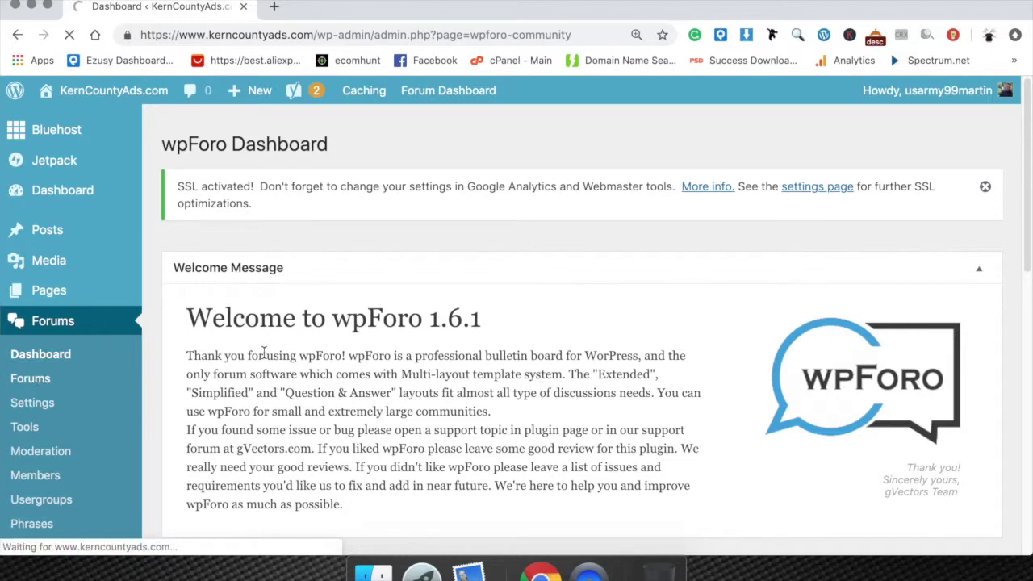
pyautogui.scroll(-5, 265, 348)
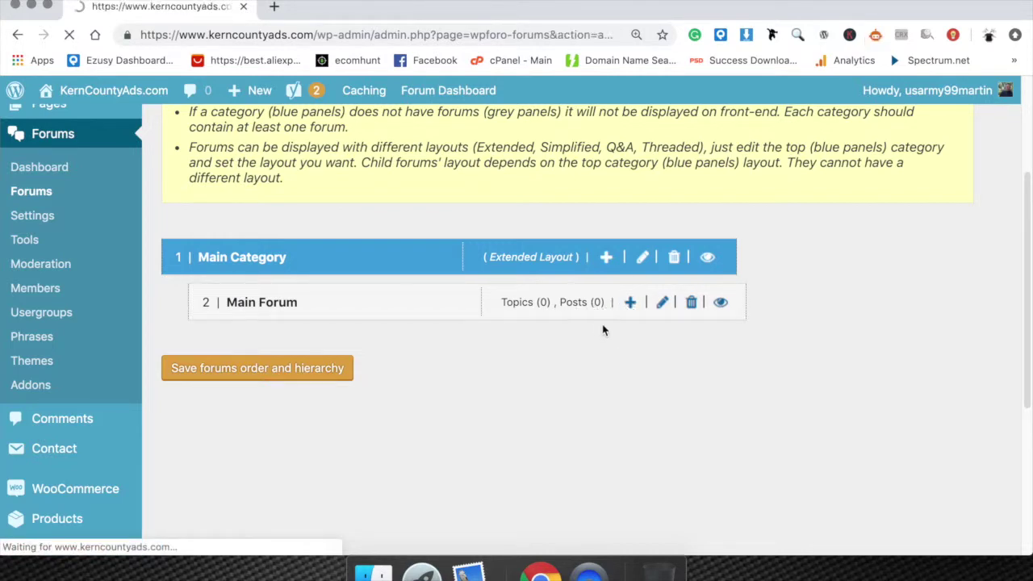
pyautogui.scroll(-3, 582, 324)
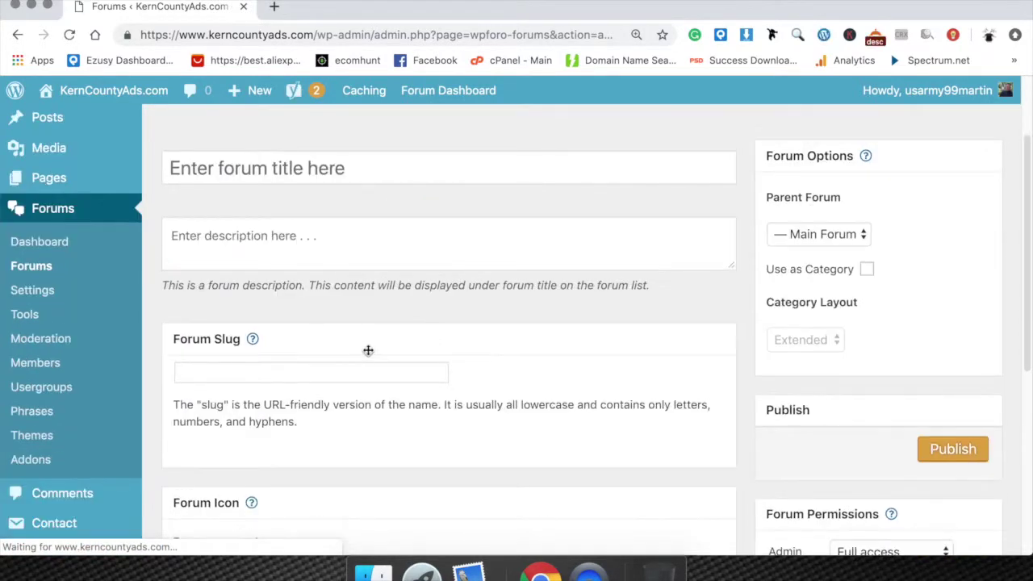
pyautogui.scroll(2, 318, 364)
pyautogui.click(346, 263)
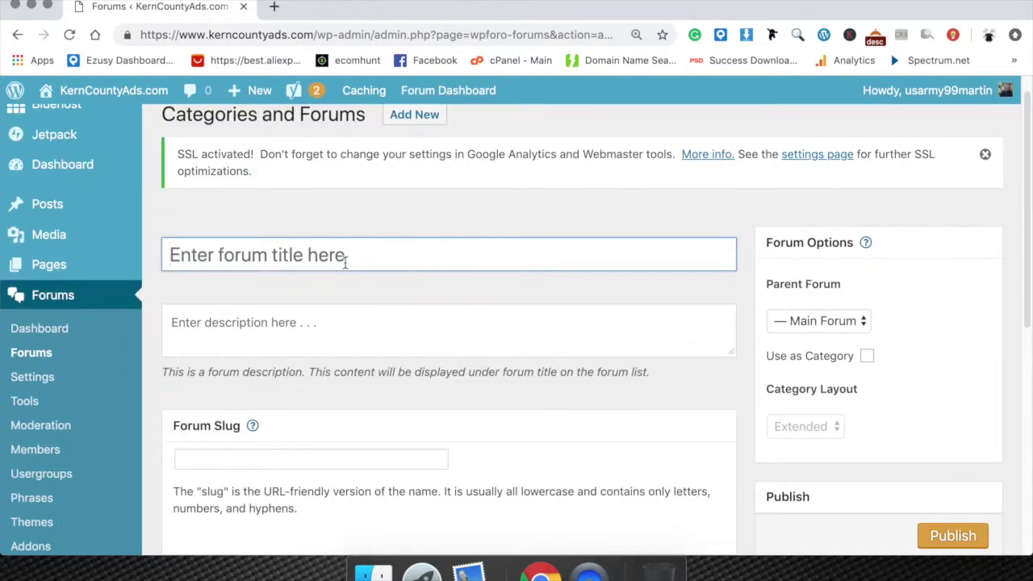
pyautogui.write('Old Cars Forum')
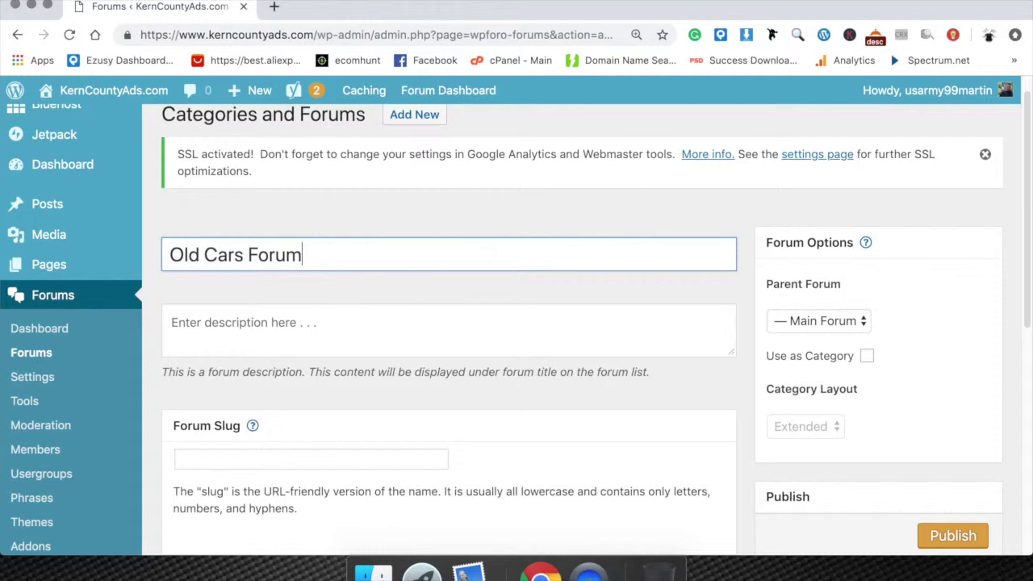
pyautogui.scroll(-3, 379, 335)
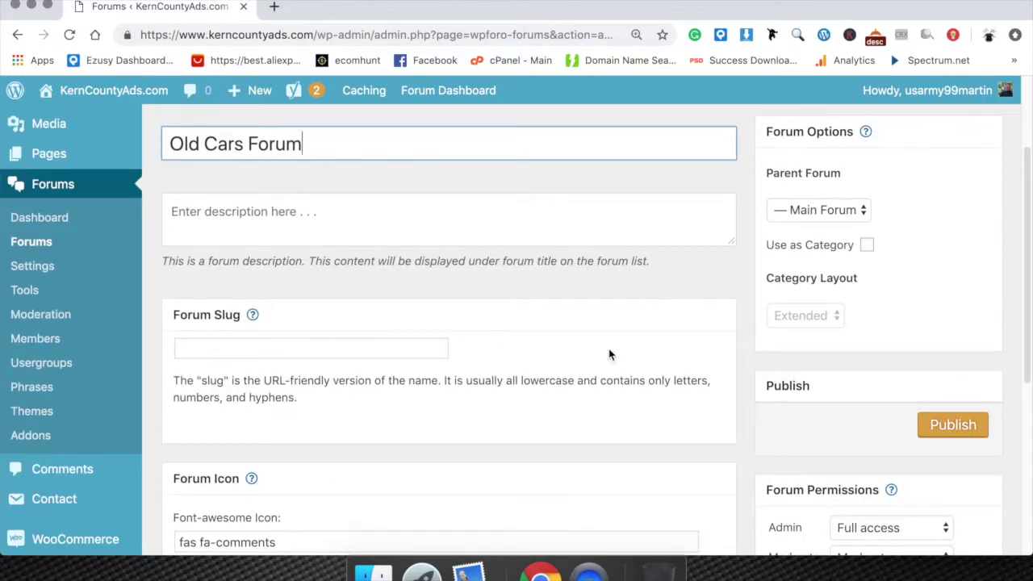
pyautogui.click(958, 424)
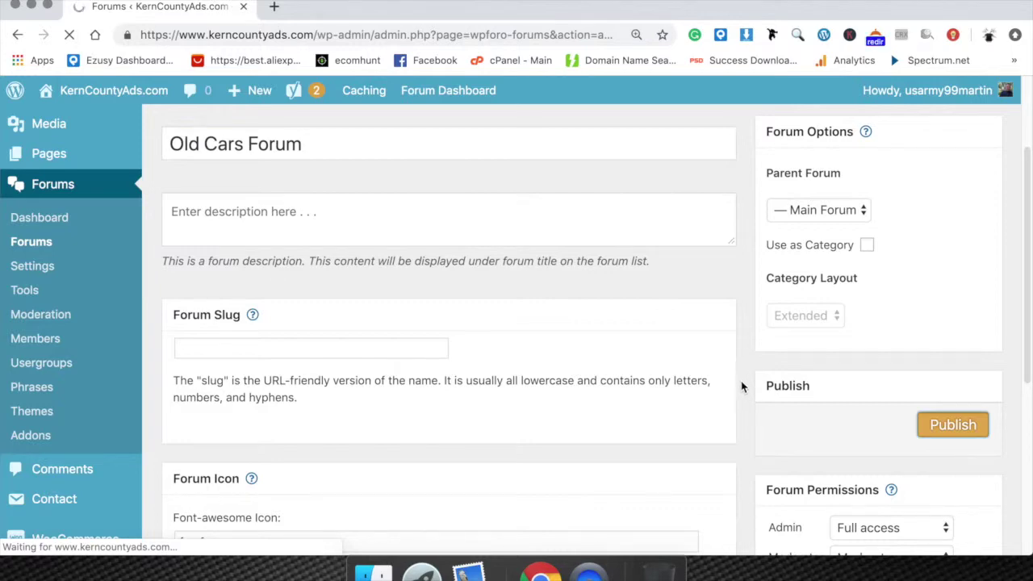
pyautogui.scroll(-4, 565, 379)
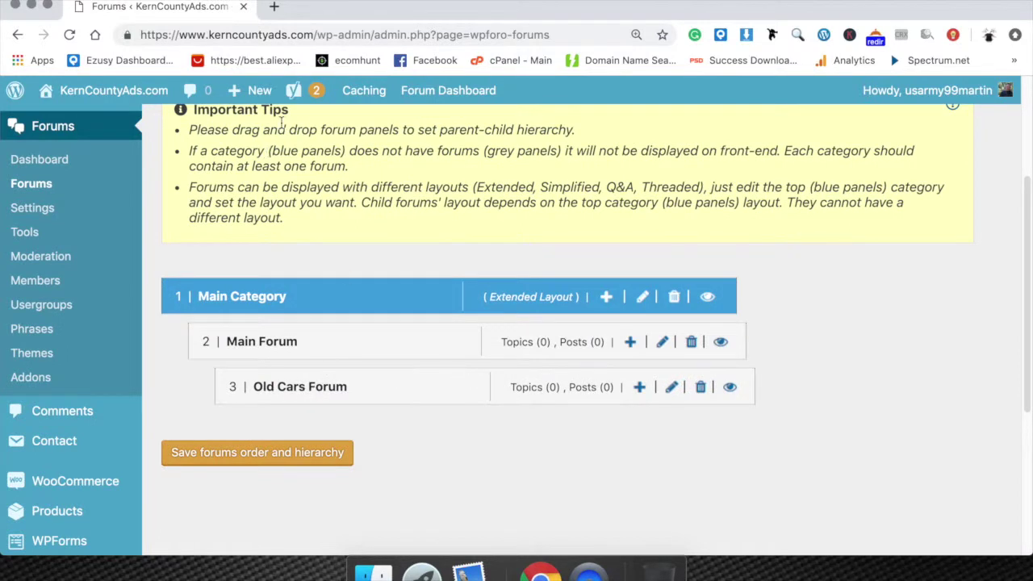
# Open the live KernCountyAds.com site alongside the admin and look over its home page menu and posts.
pyautogui.moveTo(88, 91)
pyautogui.rightClick(73, 120)
pyautogui.click(121, 130)
pyautogui.click(329, 10)
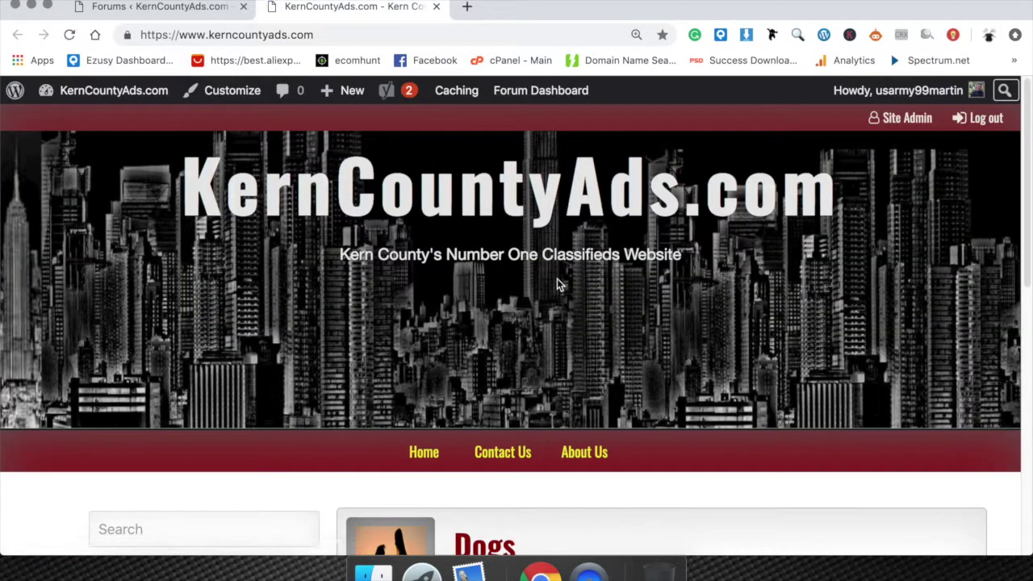
pyautogui.scroll(-2, 557, 279)
pyautogui.scroll(-5, 549, 274)
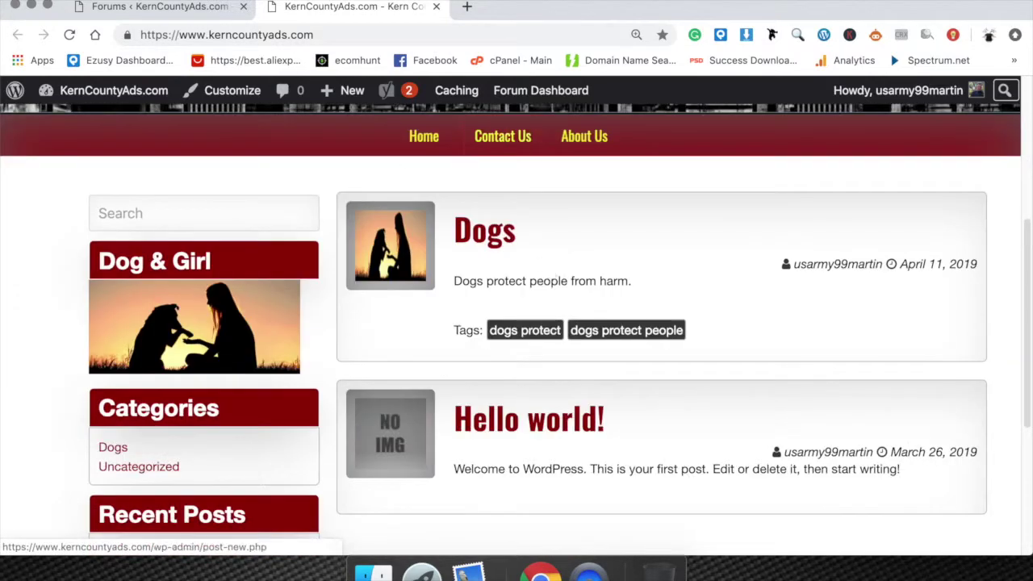
# Return to the WordPress admin, review the forum hierarchy, and open the live Forum page from the Pages list in a new tab.
pyautogui.click(166, 8)
pyautogui.scroll(-1, 111, 313)
pyautogui.scroll(5, 109, 317)
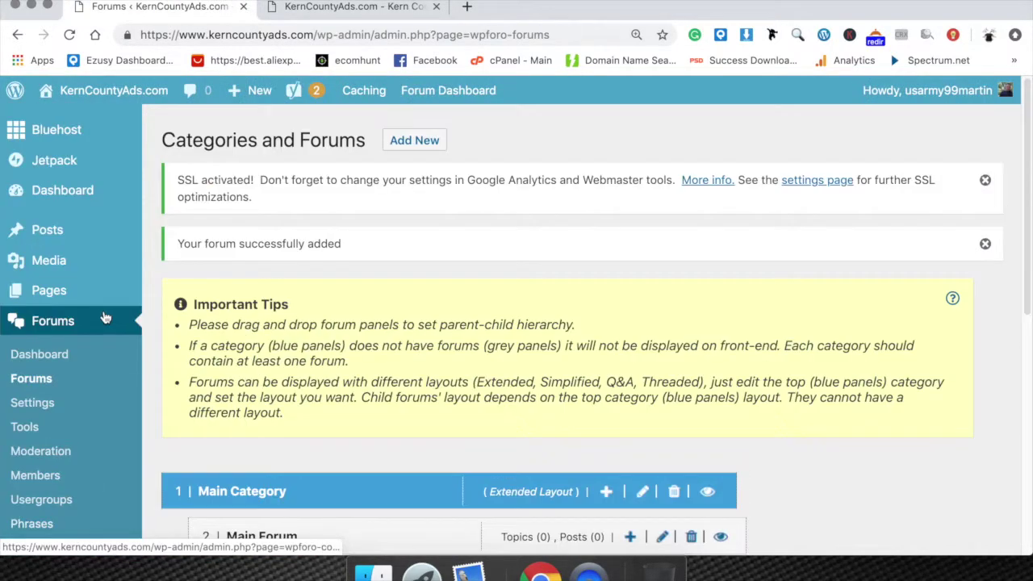
pyautogui.scroll(-5, 437, 426)
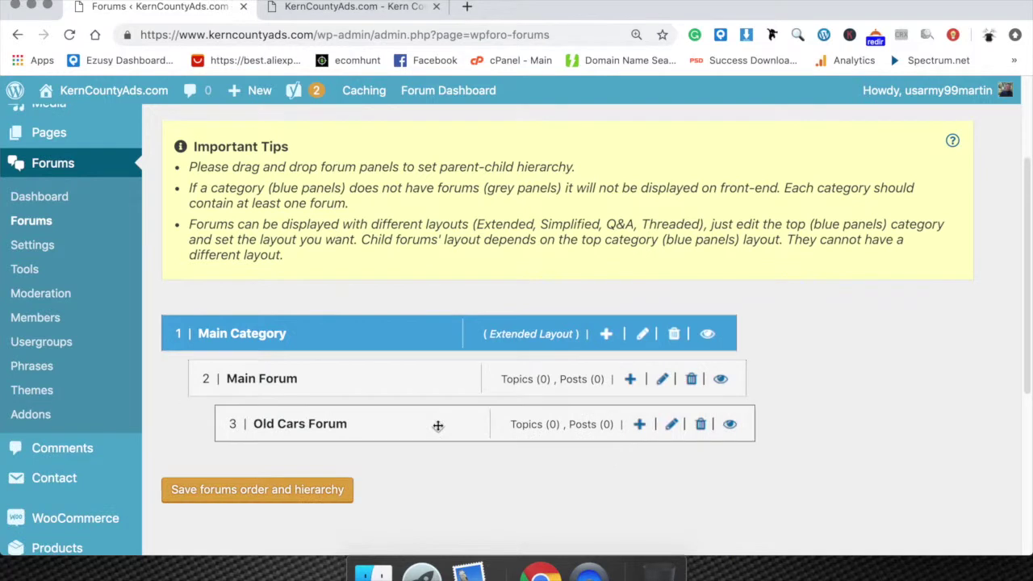
pyautogui.scroll(5, 438, 425)
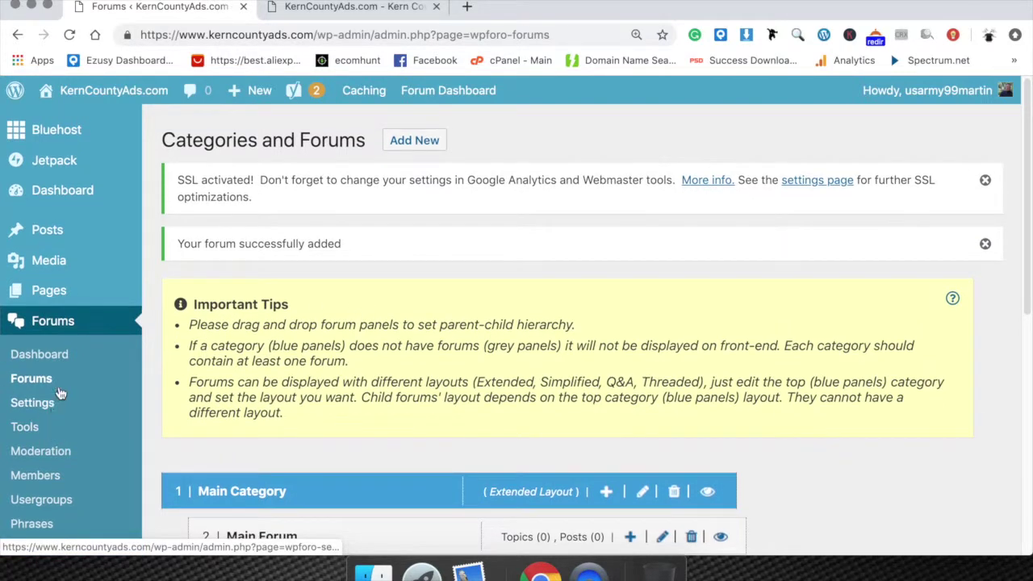
pyautogui.click(161, 296)
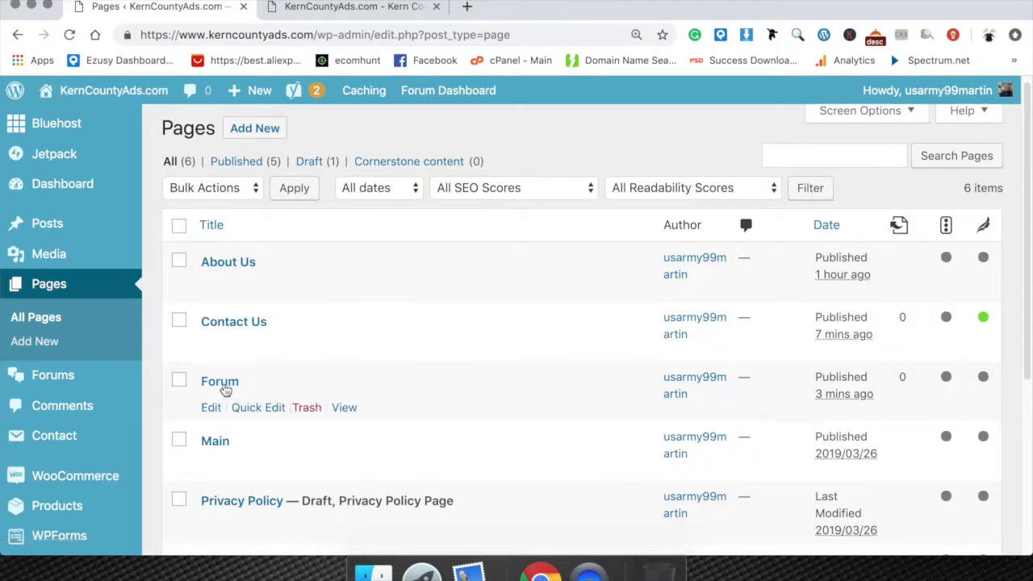
pyautogui.rightClick(344, 407)
pyautogui.click(386, 311)
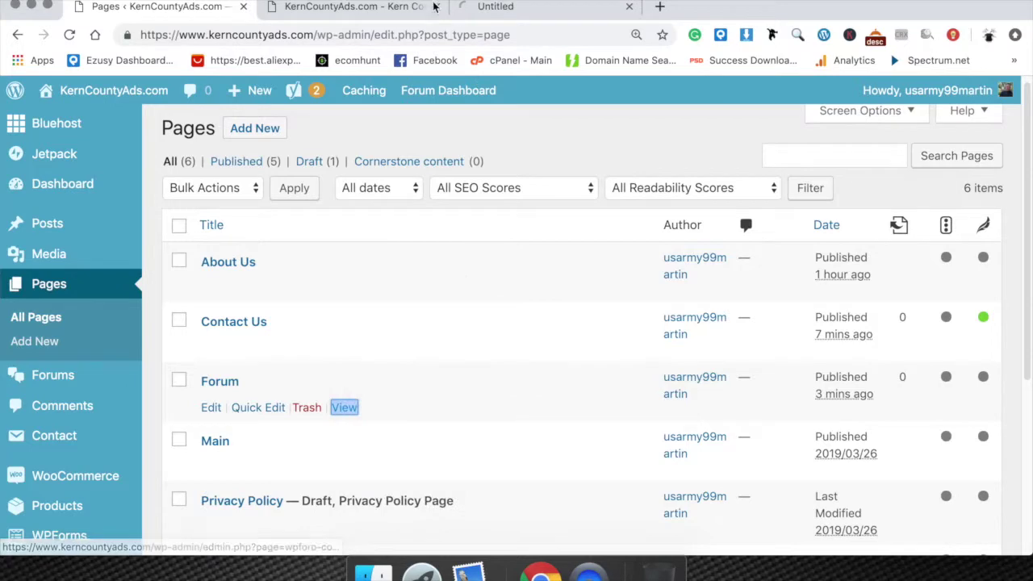
pyautogui.click(502, 8)
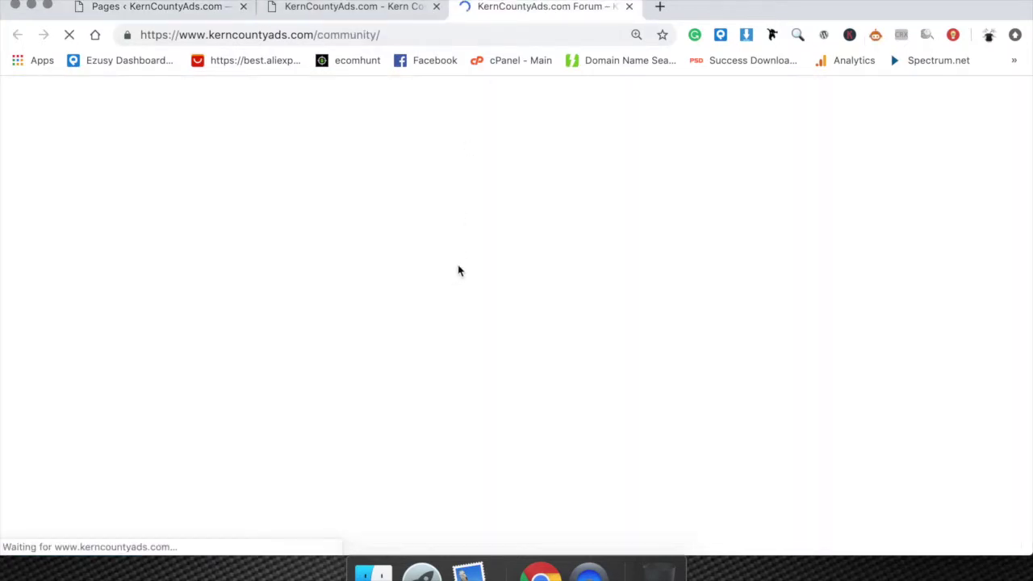
# Examine the live Forum page's navigation, Main Category listing, Old Cars Forum subforum and forum statistics.
pyautogui.scroll(-2, 457, 271)
pyautogui.scroll(-6, 457, 271)
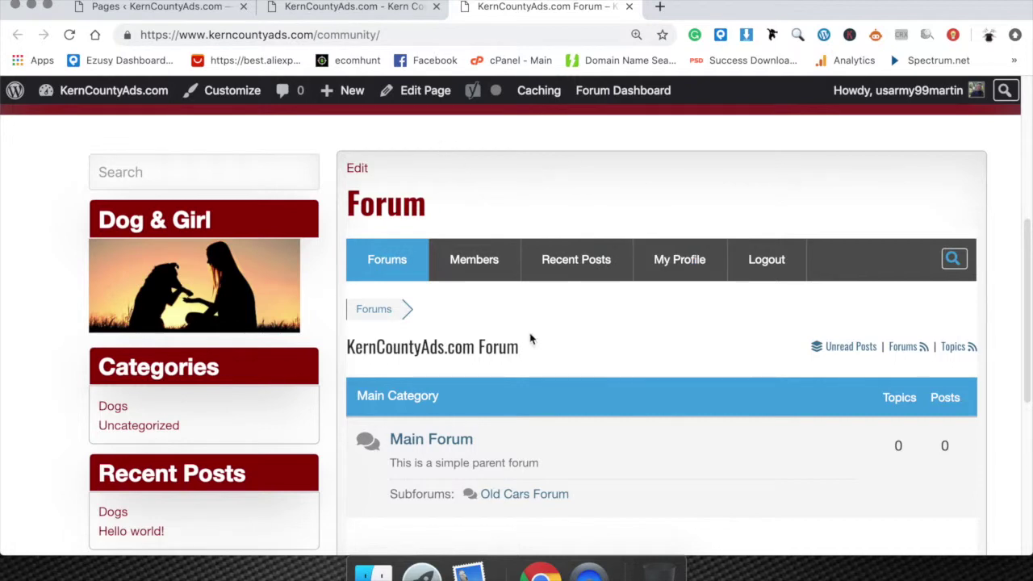
pyautogui.scroll(-5, 513, 439)
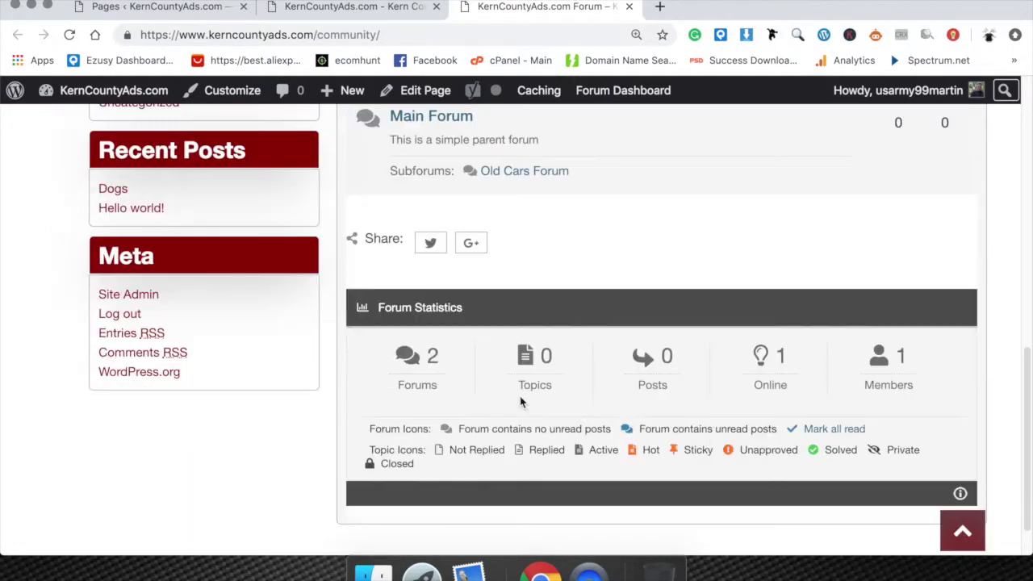
pyautogui.scroll(-1, 641, 410)
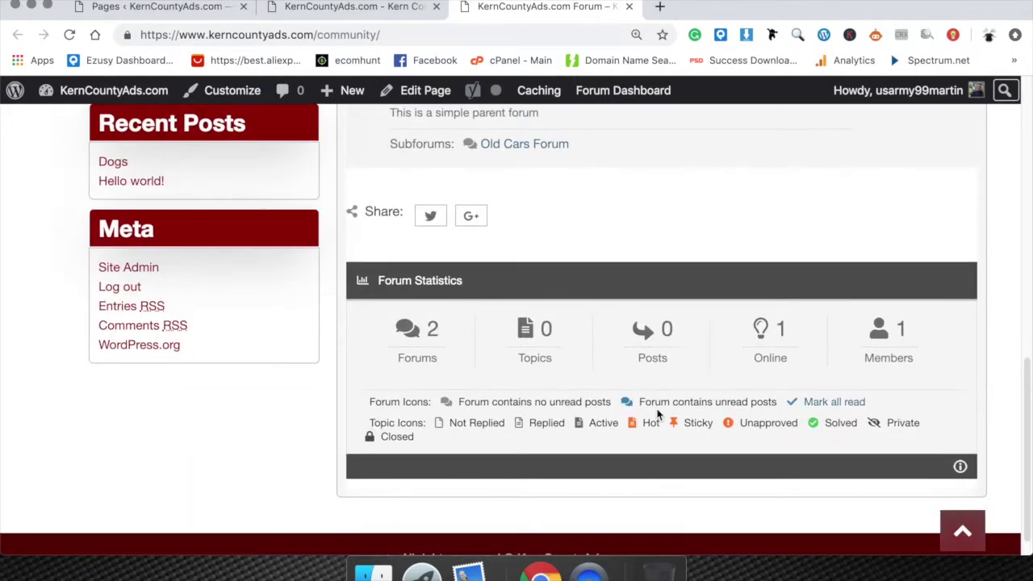
pyautogui.scroll(-1, 659, 415)
pyautogui.scroll(5, 570, 436)
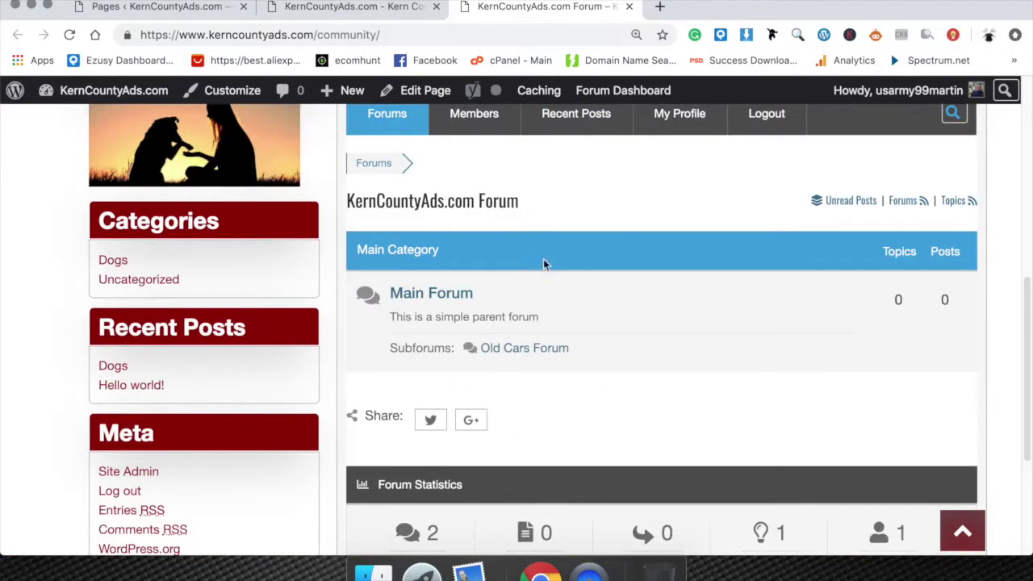
pyautogui.scroll(3, 519, 189)
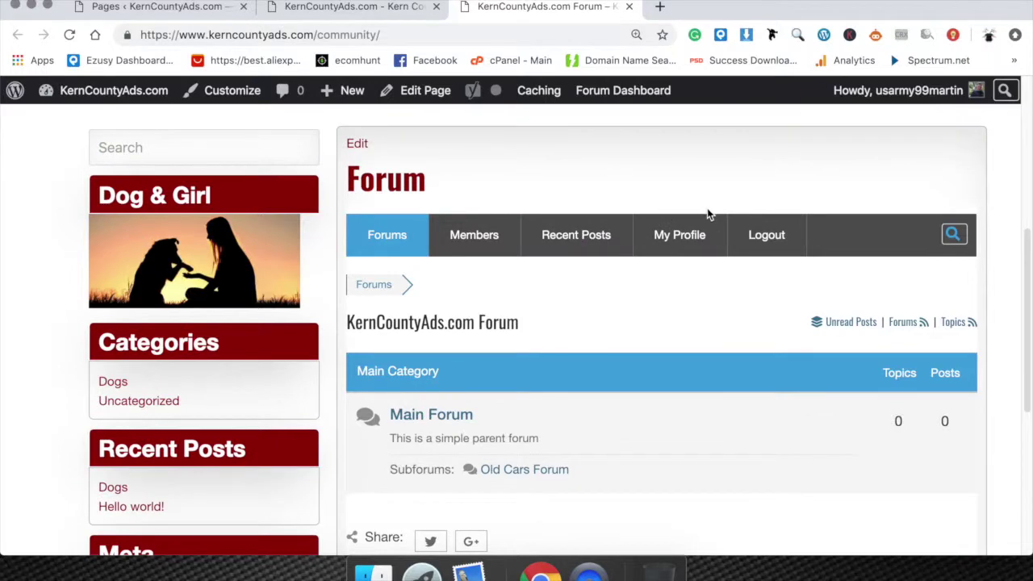
pyautogui.moveTo(683, 235)
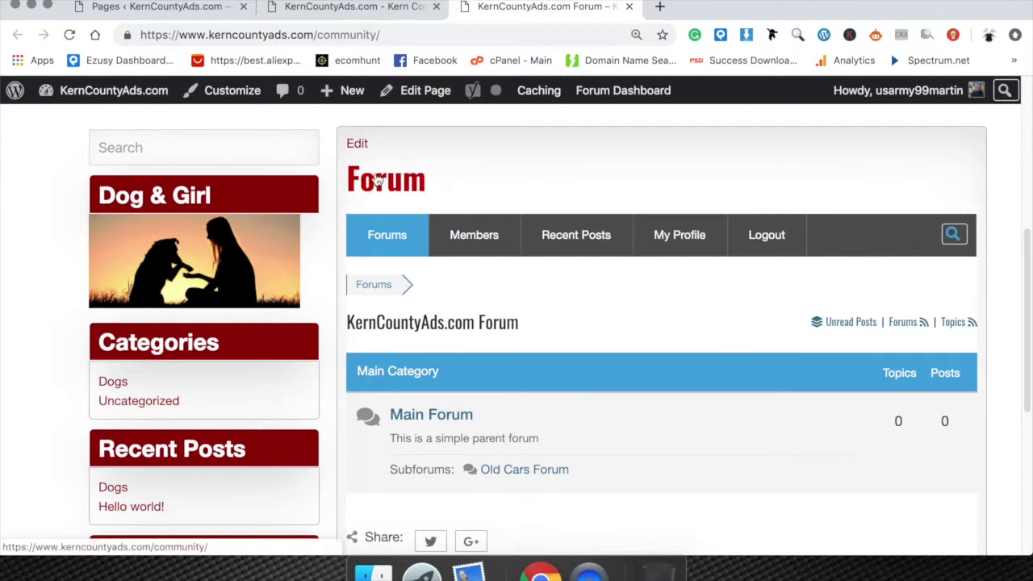
pyautogui.scroll(-1, 557, 331)
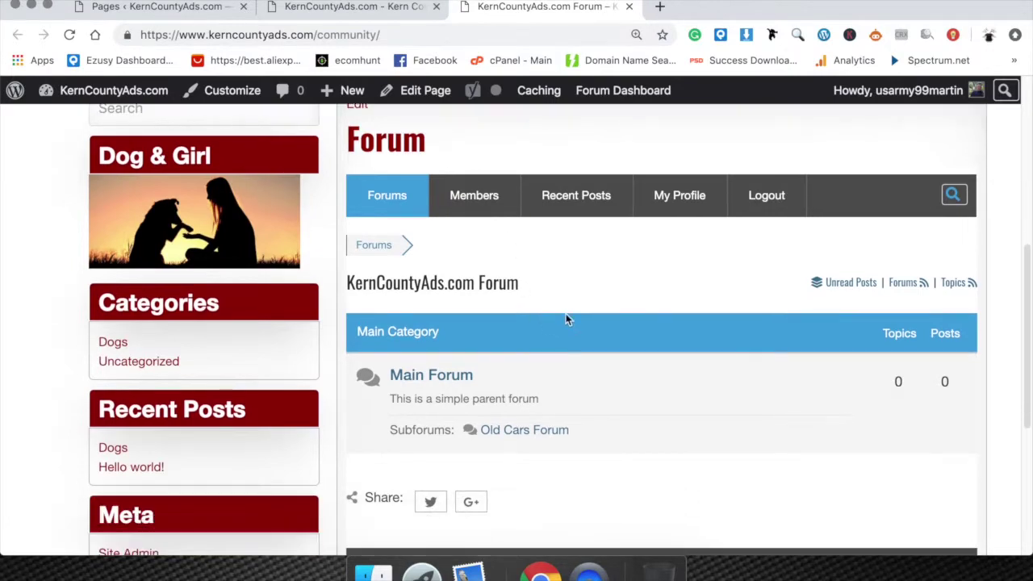
# Open the forum's Members page and look through the member search, member list and profile options.
pyautogui.click(456, 198)
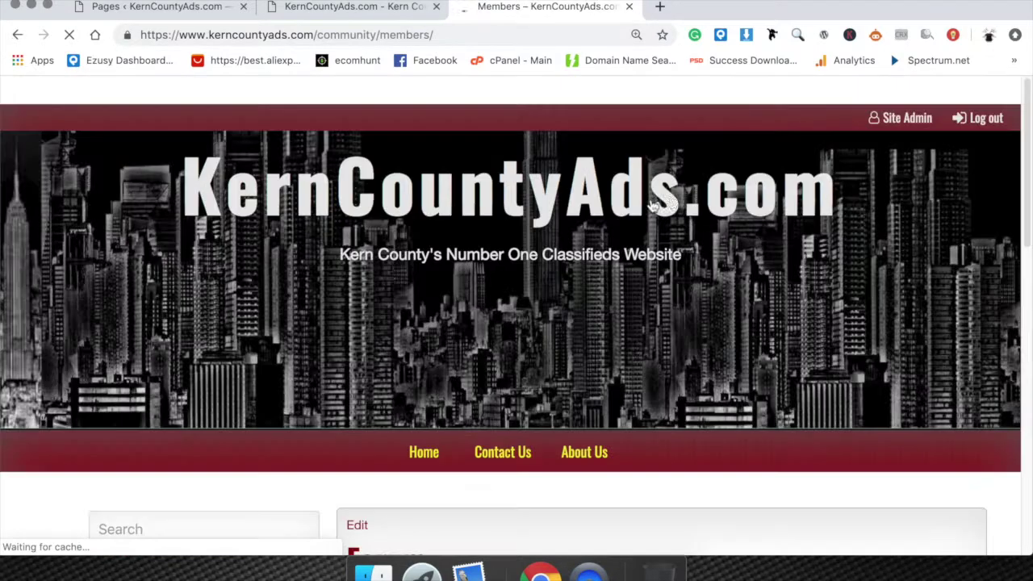
pyautogui.scroll(-10, 502, 327)
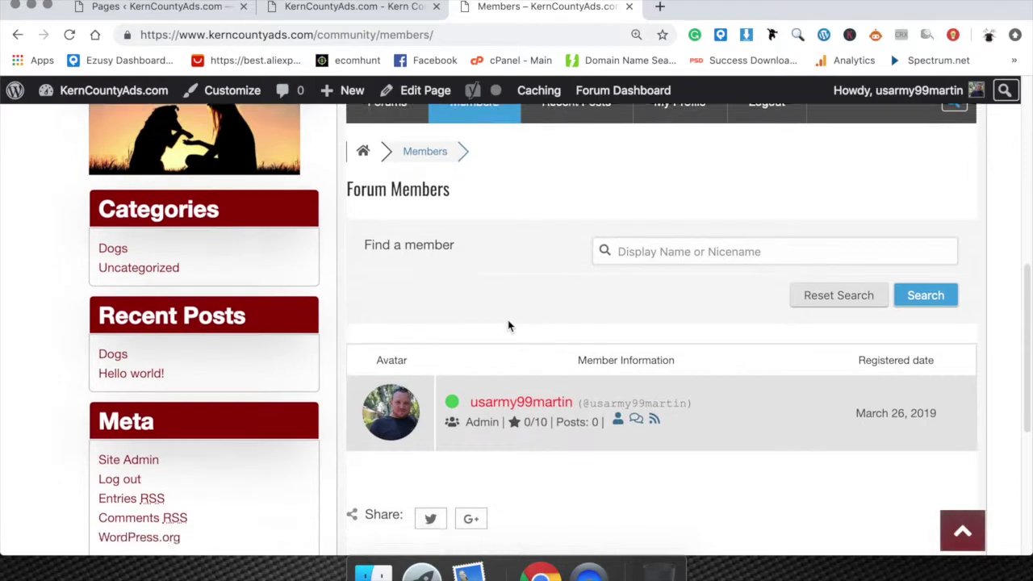
pyautogui.scroll(-5, 508, 327)
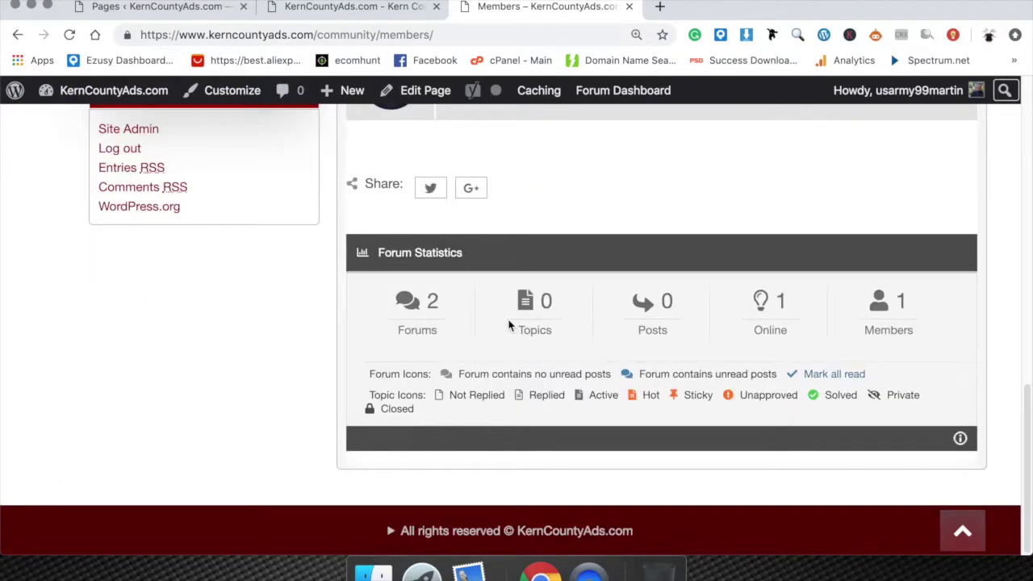
pyautogui.scroll(15, 546, 318)
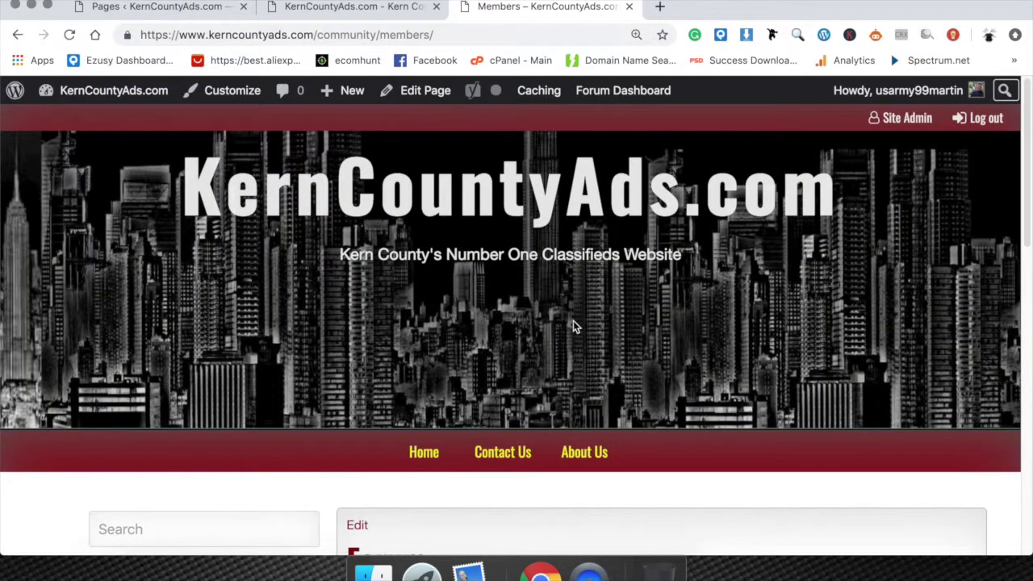
pyautogui.scroll(-2, 581, 323)
pyautogui.scroll(-9, 594, 326)
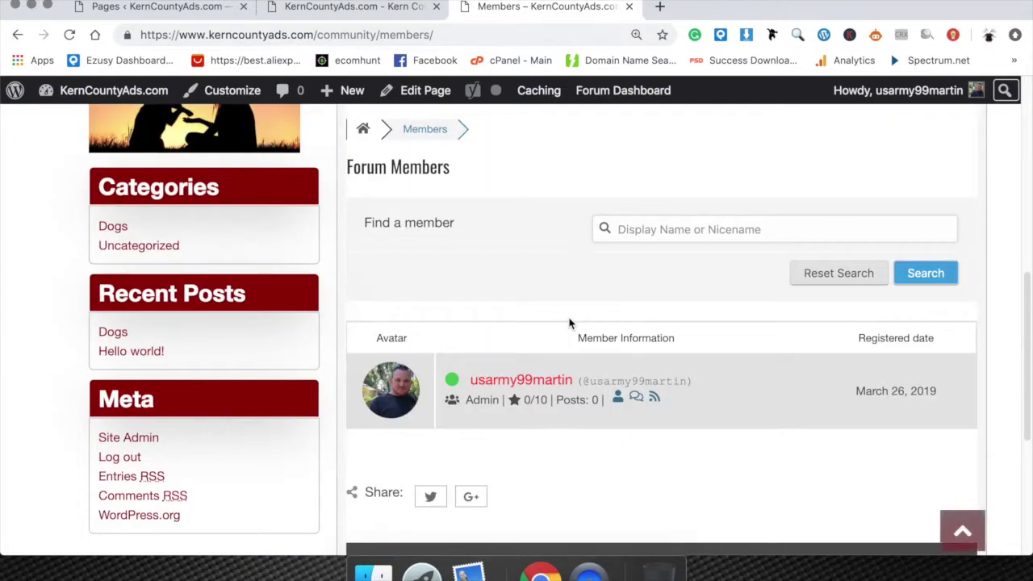
pyautogui.scroll(-2, 569, 323)
pyautogui.scroll(10, 569, 323)
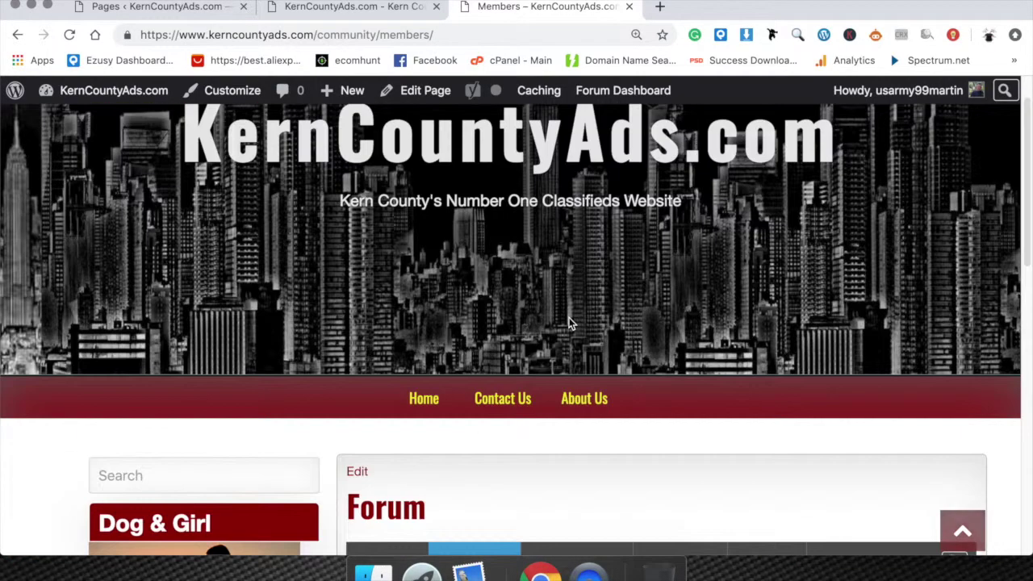
pyautogui.scroll(-5, 569, 323)
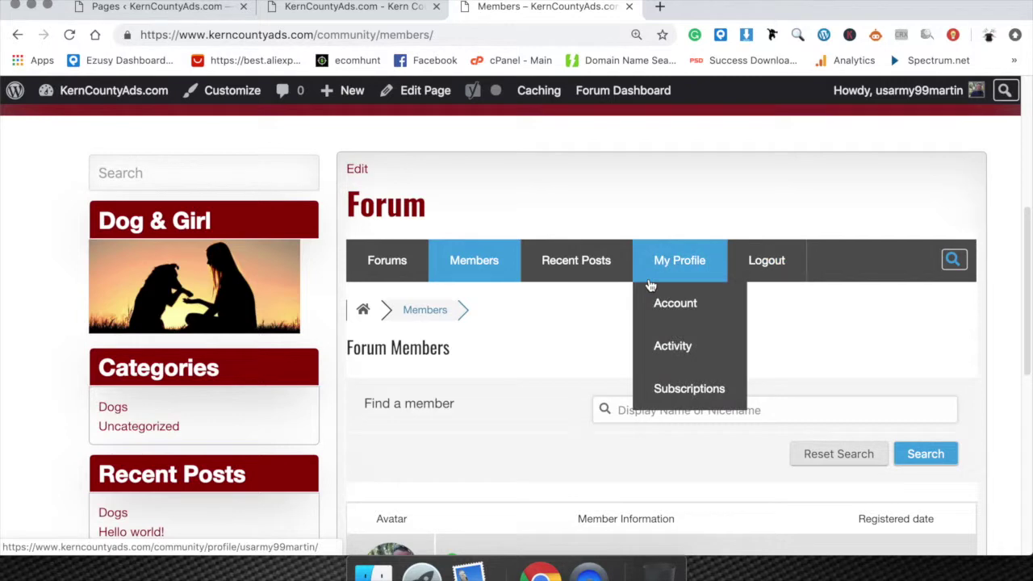
# Go back to the forum's main Forums page and look over its layout and listing again.
pyautogui.click(395, 258)
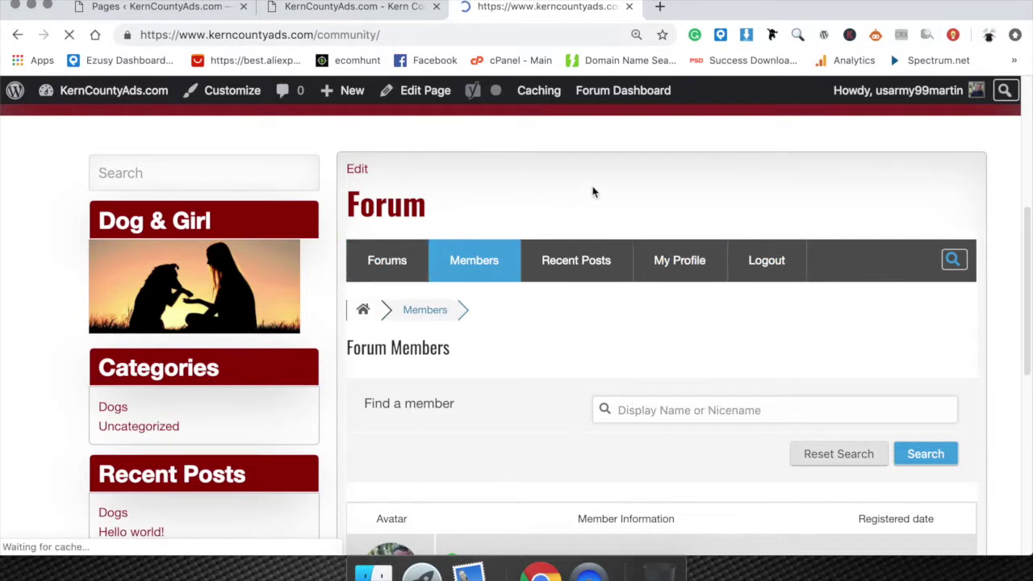
pyautogui.scroll(-3, 355, 300)
pyautogui.scroll(-2, 359, 311)
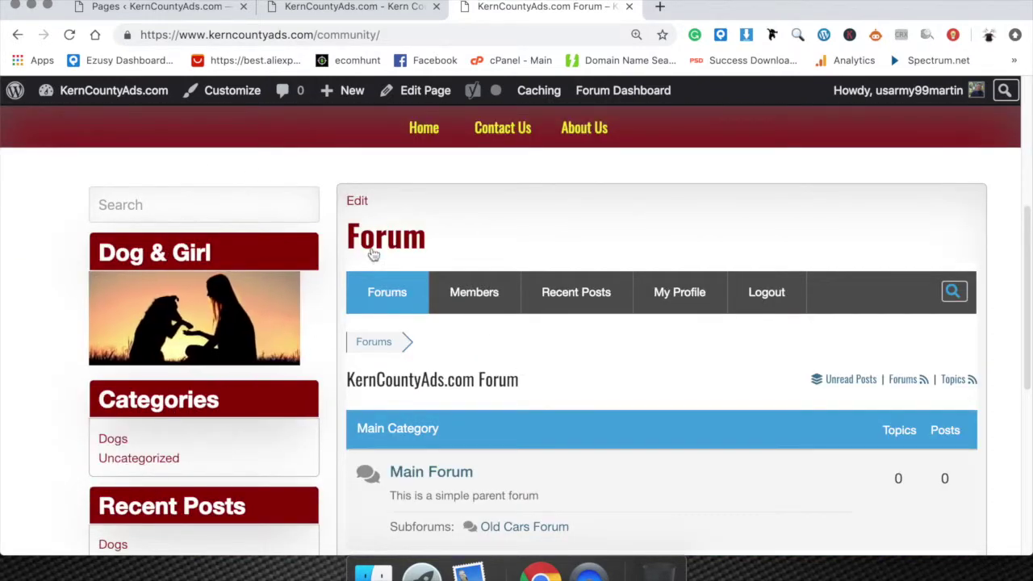
pyautogui.scroll(-1, 618, 336)
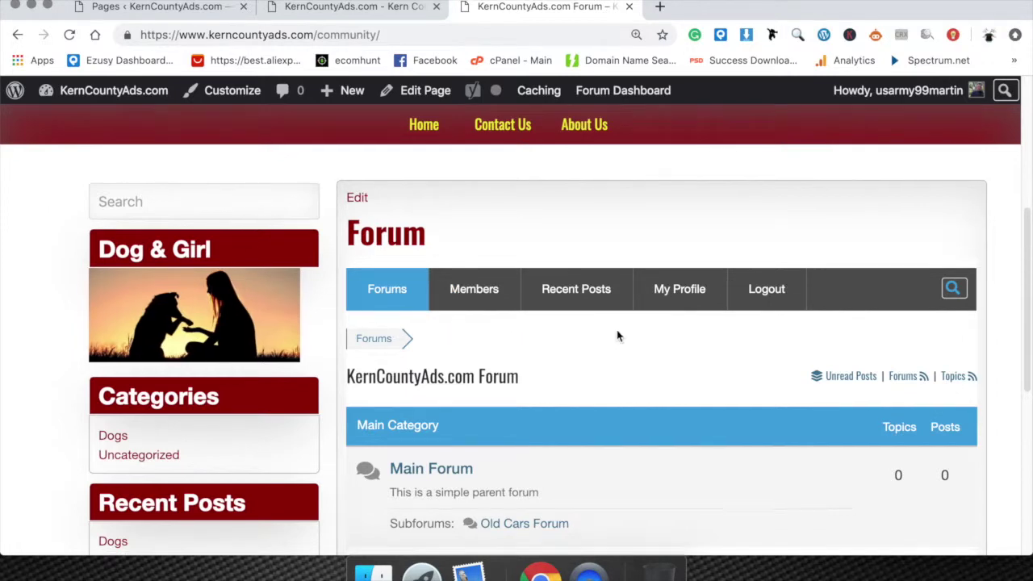
pyautogui.scroll(-3, 565, 403)
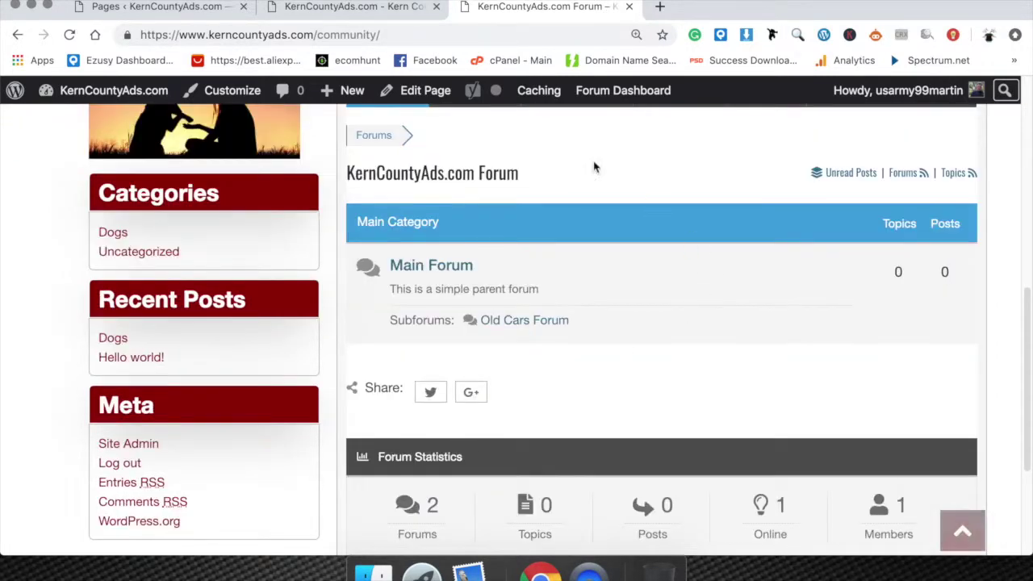
pyautogui.scroll(4, 566, 436)
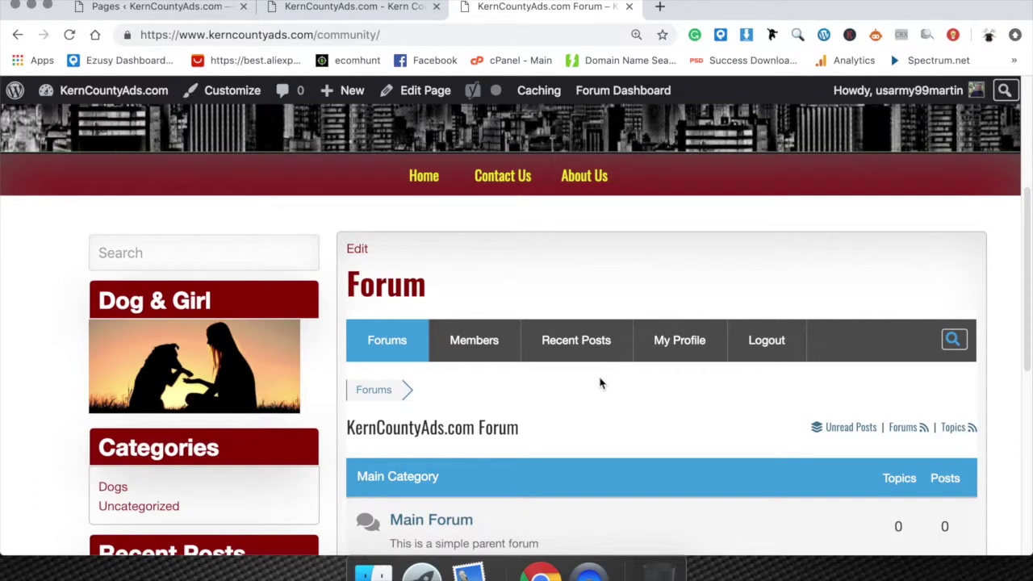
pyautogui.scroll(4, 565, 339)
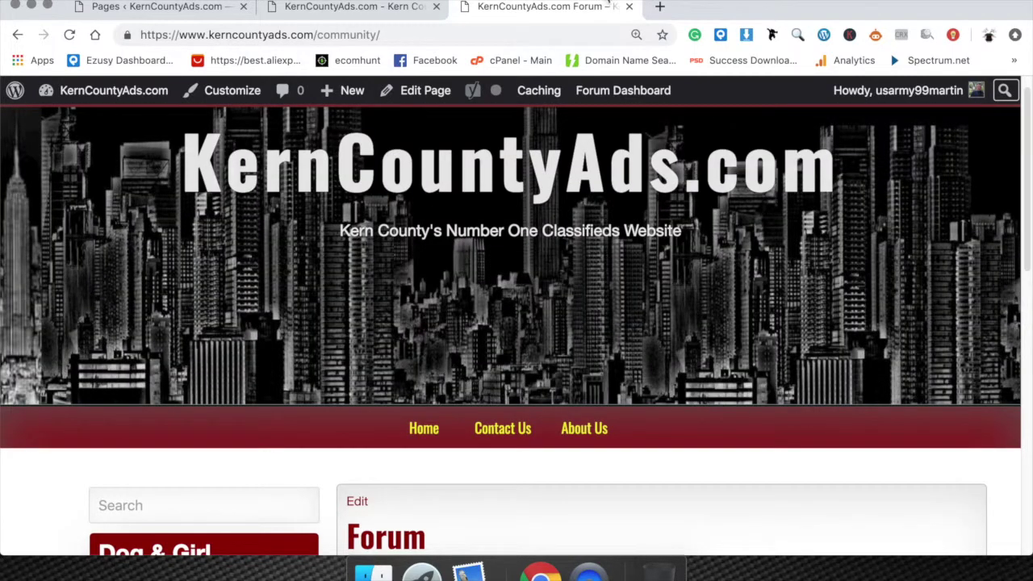